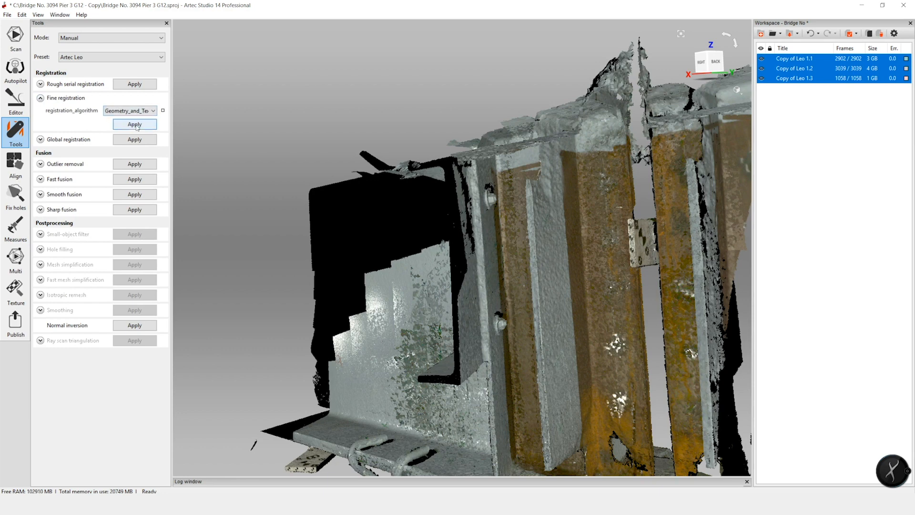
# - Run fine registration on all three Leo scans using the geometry-and-texture algorithm
pyautogui.click(135, 125)
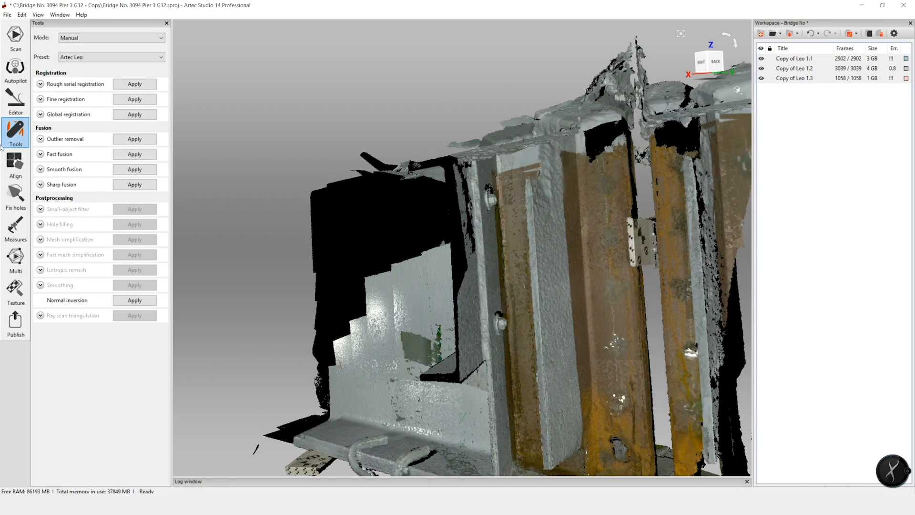
# - Hide Copy of Leo 1.2 and Copy of Leo 1.3, and run global registration on Copy of Leo 1.1 alone
pyautogui.click(762, 79)
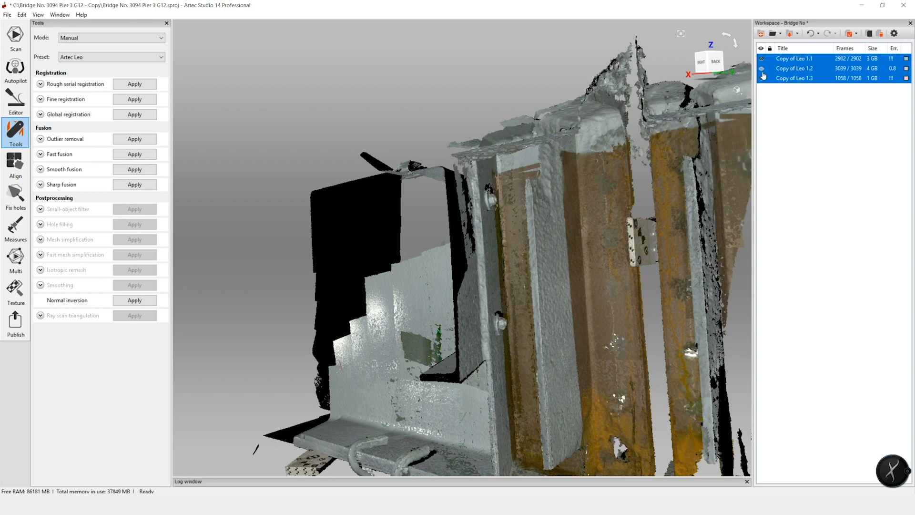
pyautogui.click(763, 79)
pyautogui.click(762, 78)
pyautogui.click(762, 68)
pyautogui.click(819, 116)
pyautogui.click(795, 60)
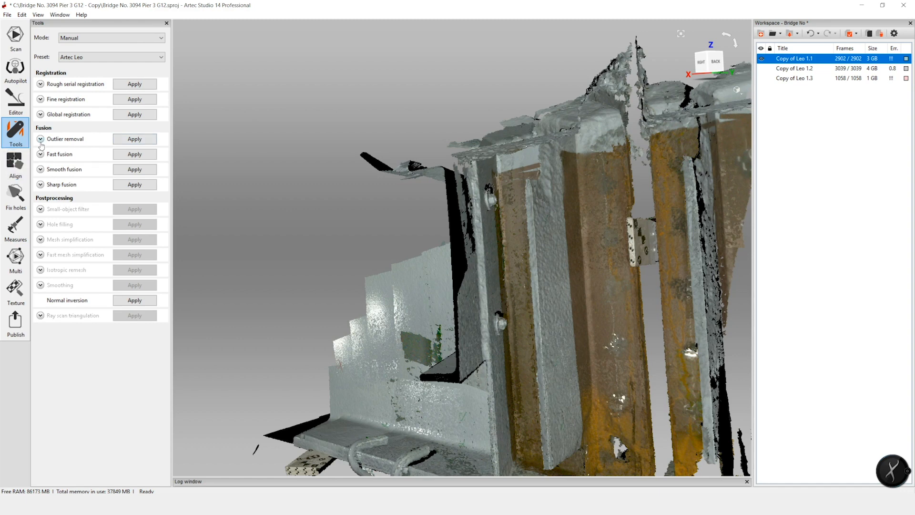
pyautogui.click(135, 115)
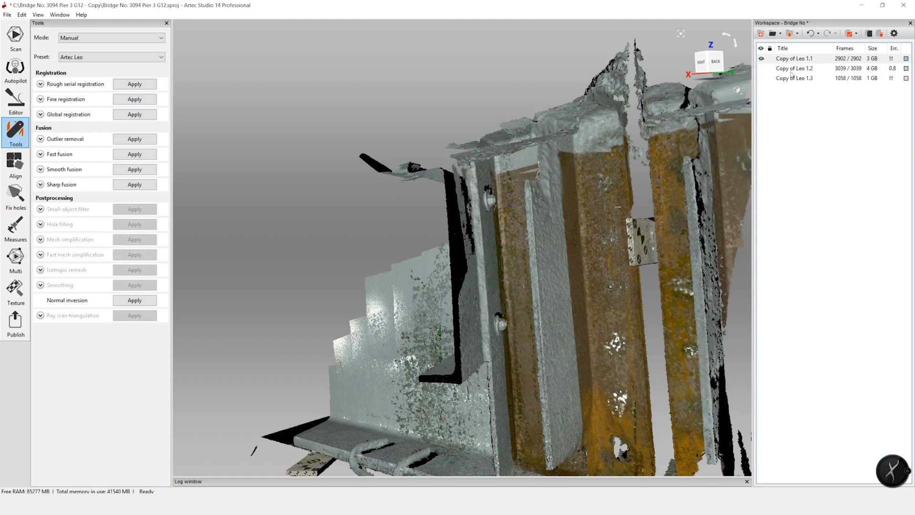
# - Run global registration separately on Copy of Leo 1.2 and on Copy of Leo 1.3, with only the processed scan shown
pyautogui.click(761, 69)
pyautogui.click(762, 58)
pyautogui.click(761, 69)
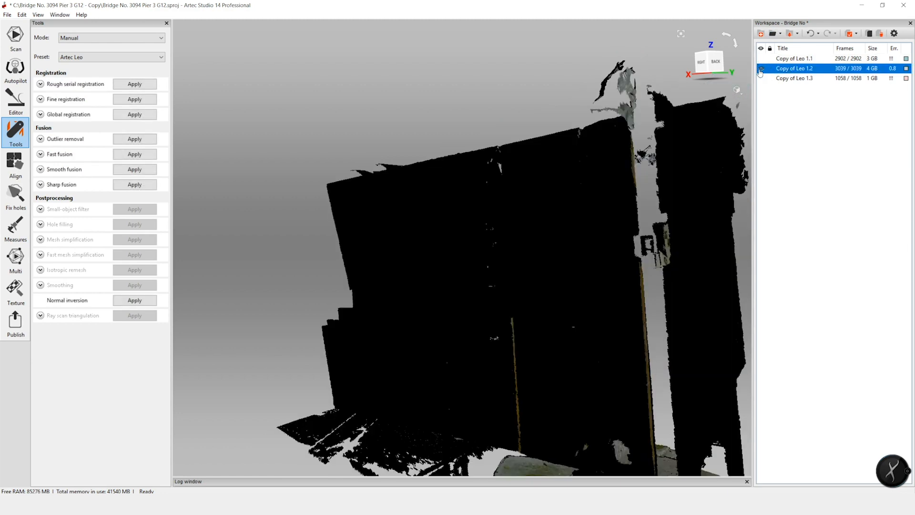
pyautogui.click(134, 115)
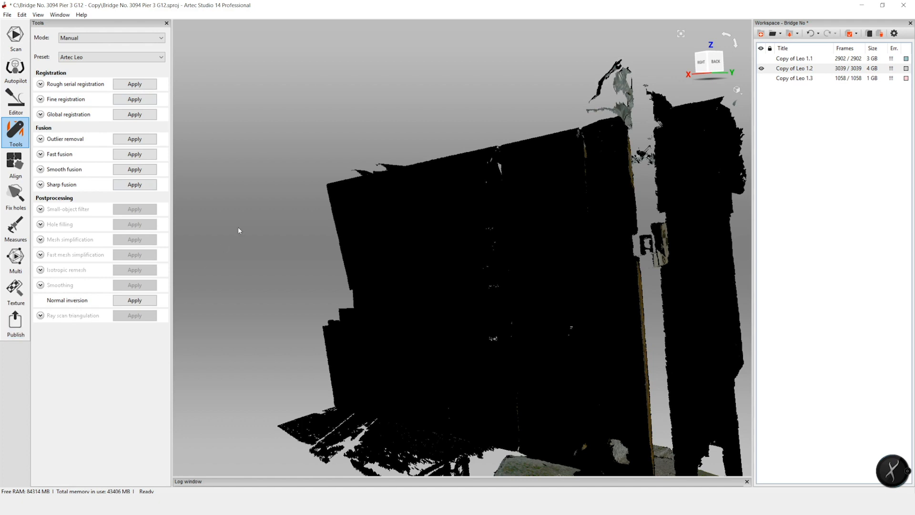
pyautogui.click(761, 70)
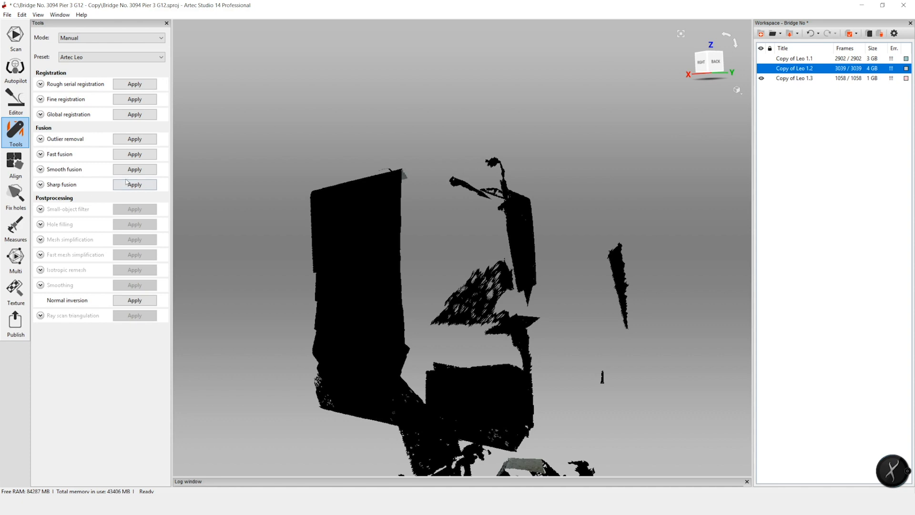
pyautogui.click(139, 116)
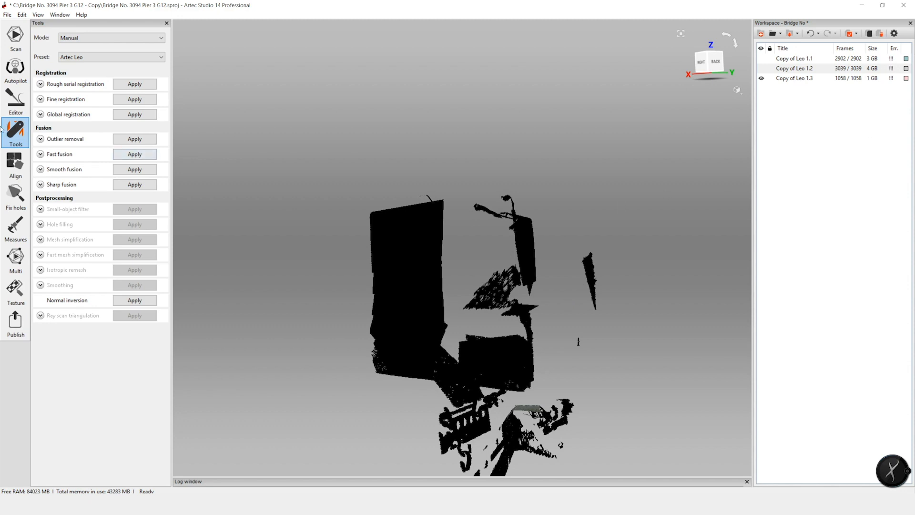
# - Show only Copy of Leo 1.1, sort its frame list by error and delete all frames marked Failed
pyautogui.click(762, 79)
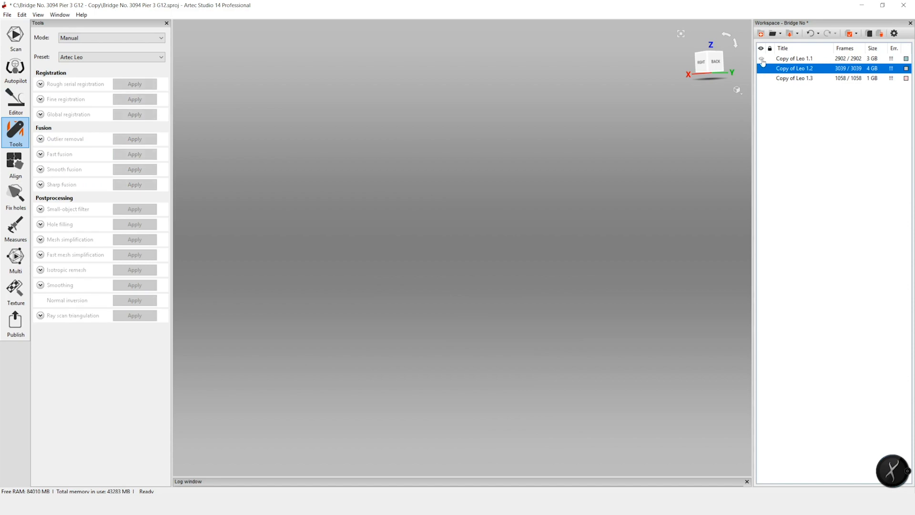
pyautogui.click(761, 58)
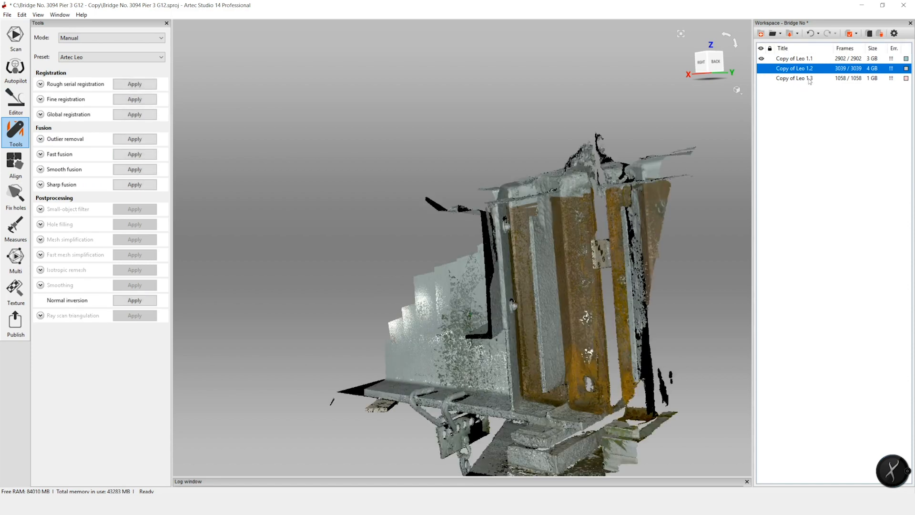
pyautogui.doubleClick(890, 61)
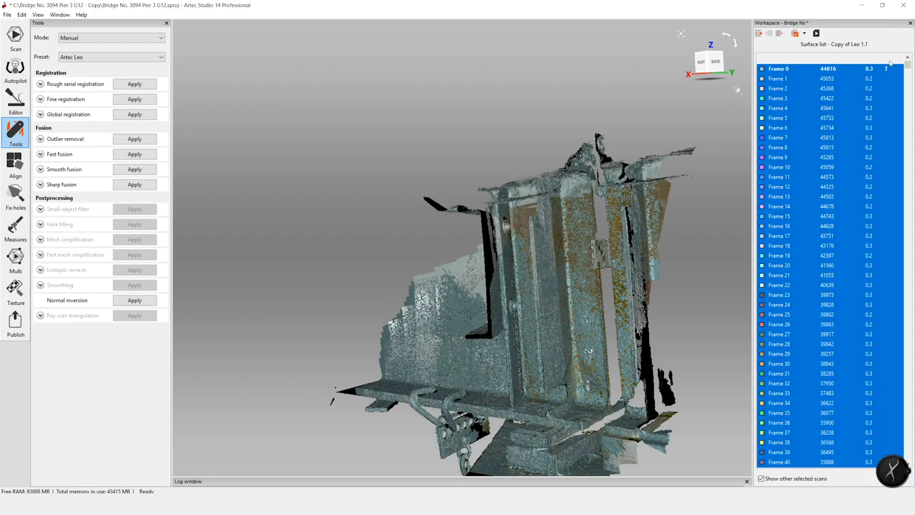
pyautogui.click(872, 60)
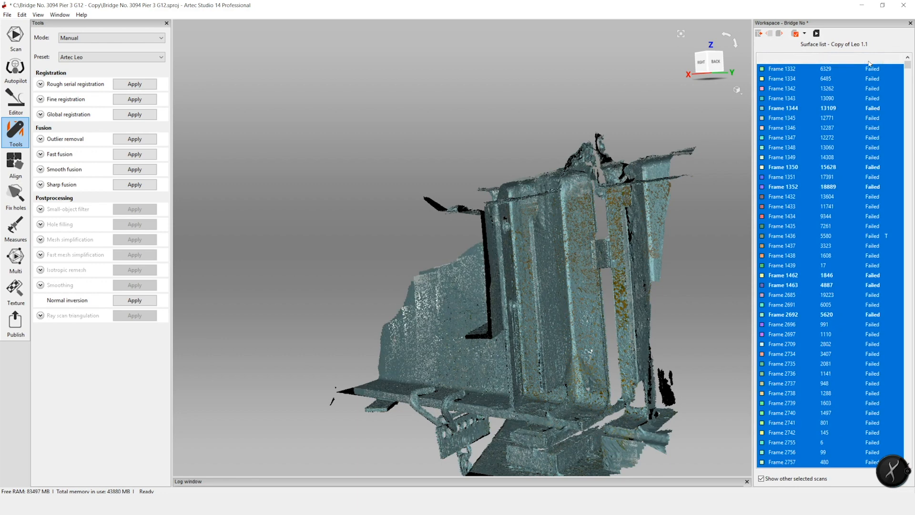
pyautogui.click(871, 70)
pyautogui.scroll(-10, 843, 345)
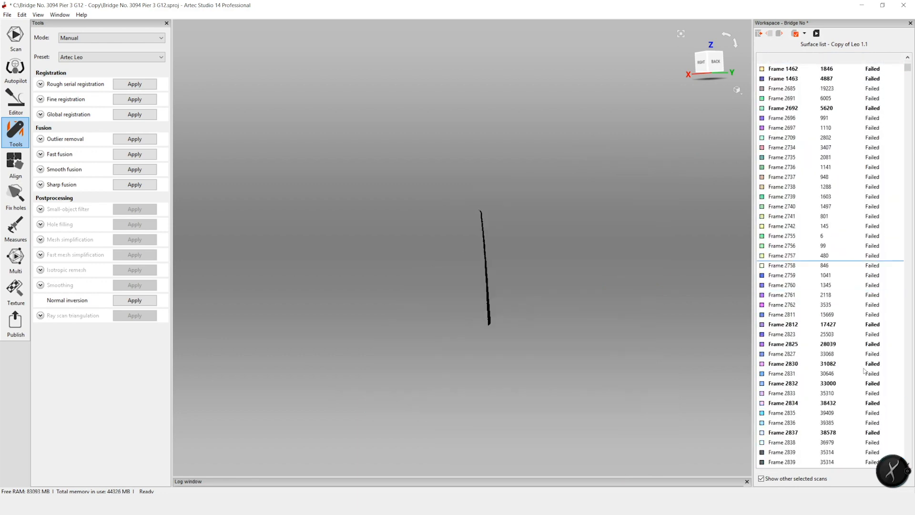
pyautogui.scroll(-5, 866, 375)
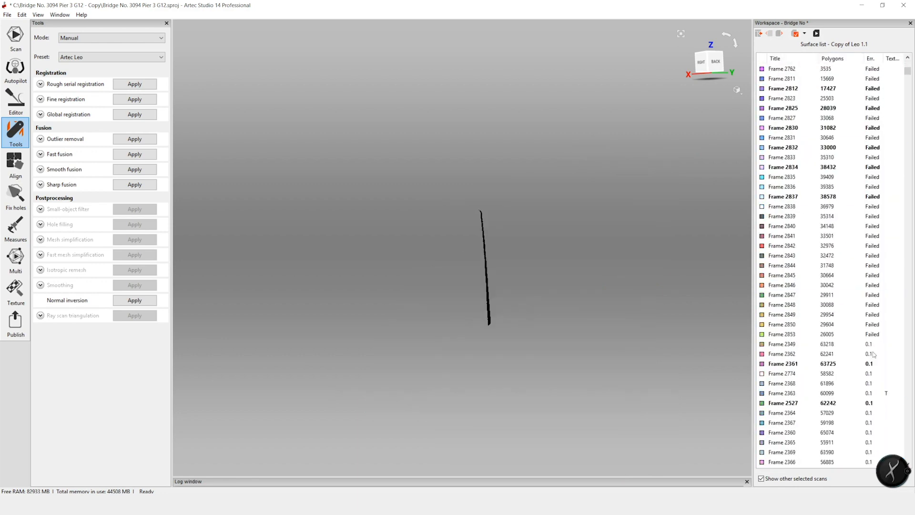
pyautogui.keyDown('shift'); pyautogui.click(875, 337); pyautogui.keyUp('shift')
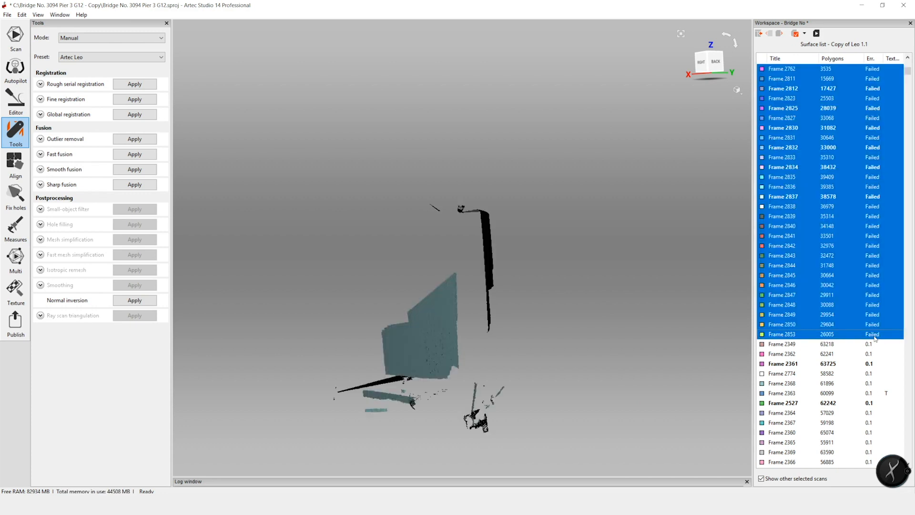
pyautogui.press('Delete')
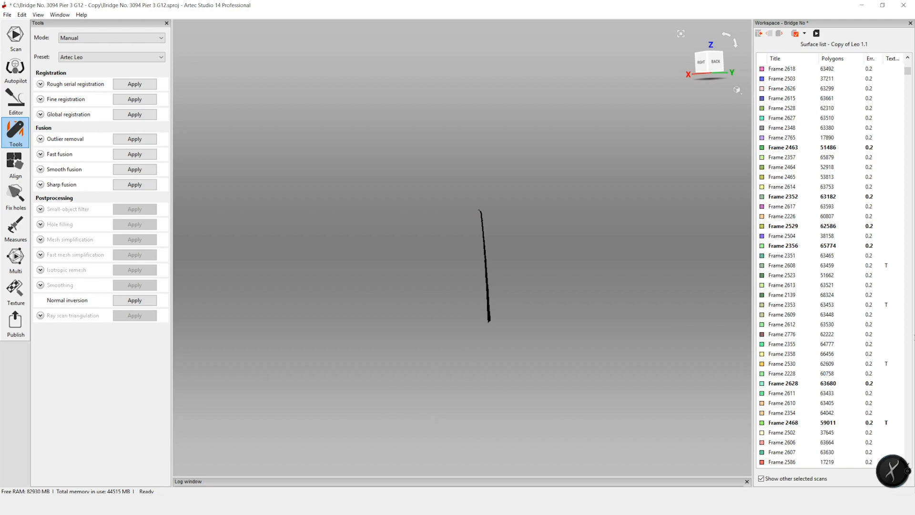
# - Delete the highest-error frames of Copy of Leo 1.1, with errors from 0.7 to 0.9, and return to the scan list
pyautogui.scroll(5, 882, 104)
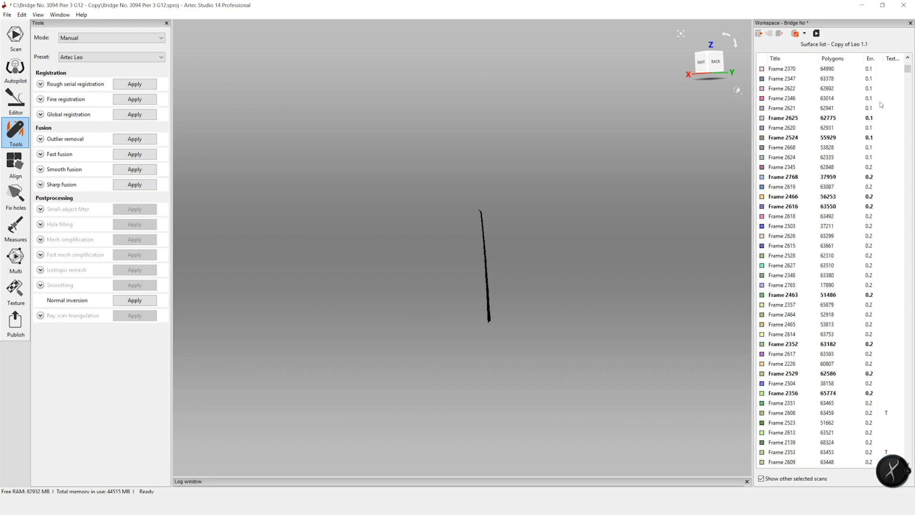
pyautogui.scroll(-10, 863, 98)
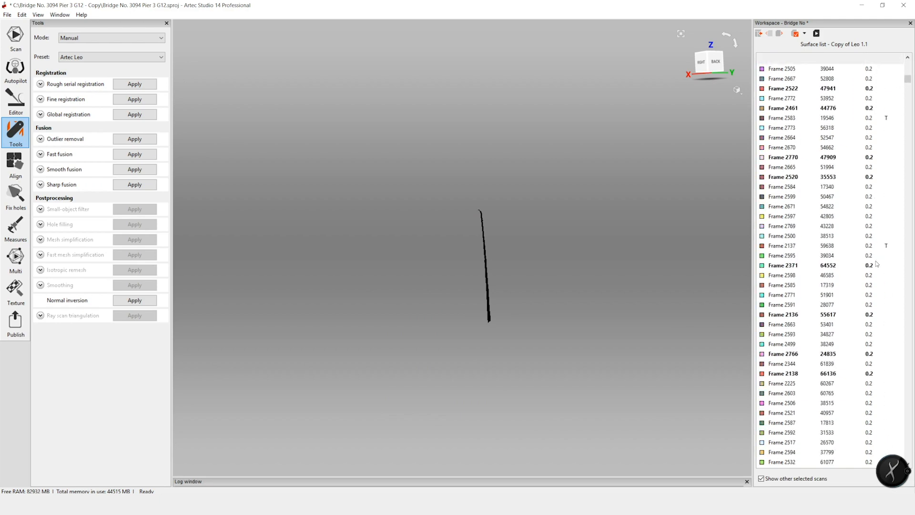
pyautogui.moveTo(908, 85); pyautogui.dragTo(914, 452)
pyautogui.scroll(-15, 832, 264)
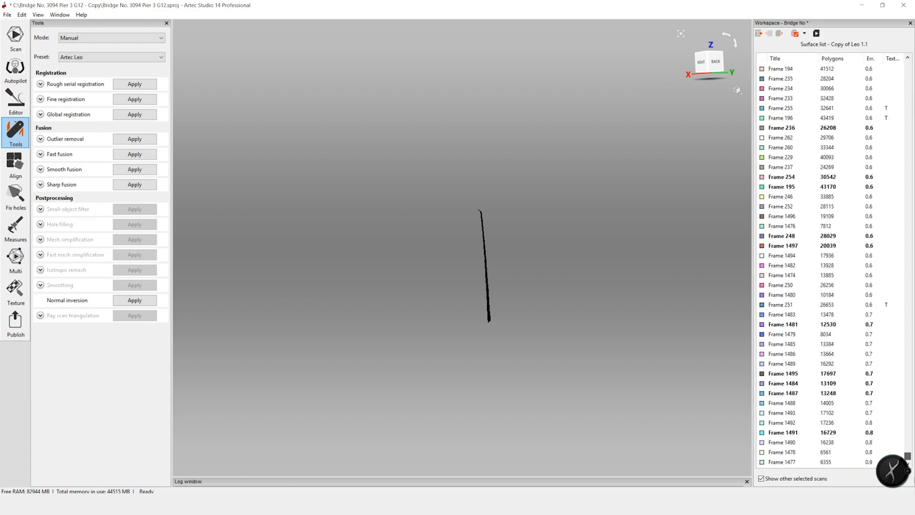
pyautogui.click(861, 462)
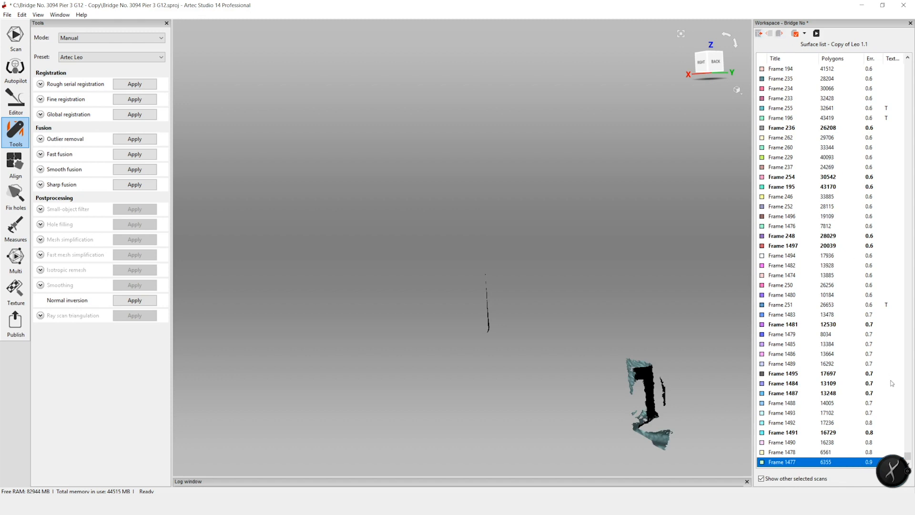
pyautogui.keyDown('shift'); pyautogui.click(867, 314); pyautogui.keyUp('shift')
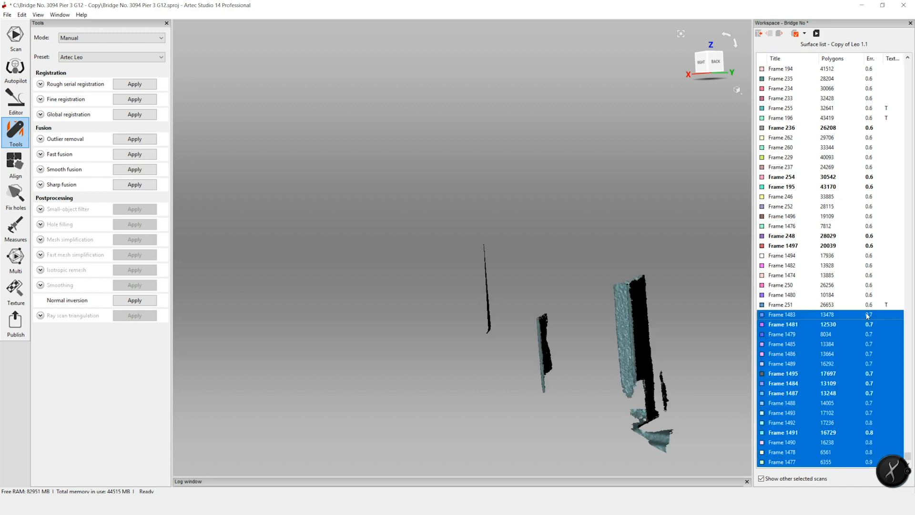
pyautogui.rightClick(851, 339)
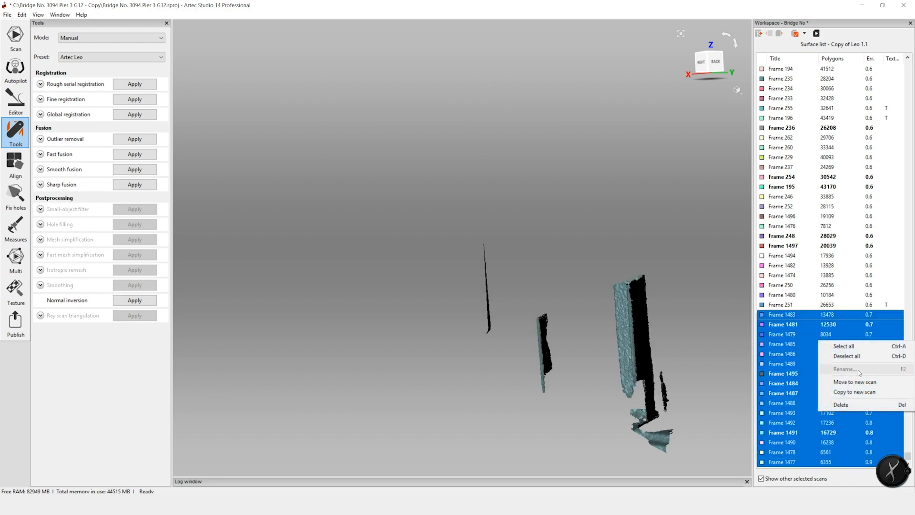
pyautogui.click(851, 403)
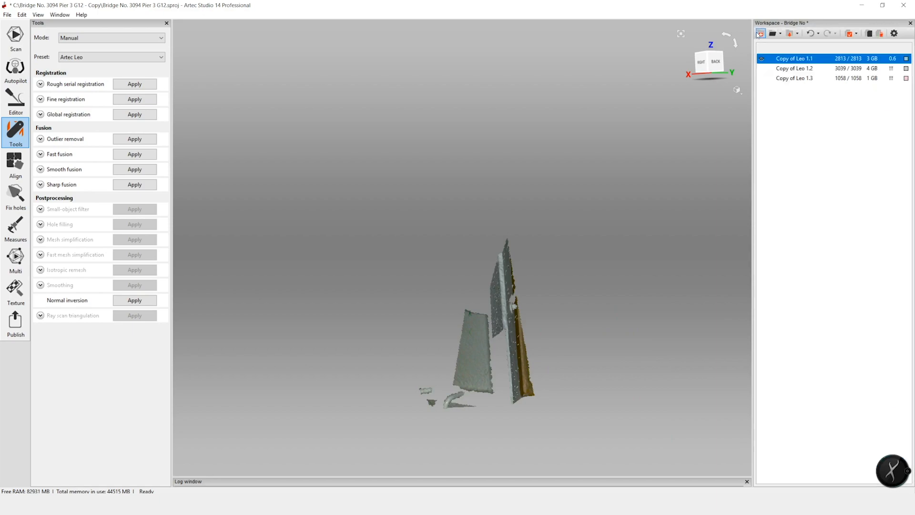
pyautogui.click(758, 33)
pyautogui.moveTo(533, 240); pyautogui.dragTo(591, 247)
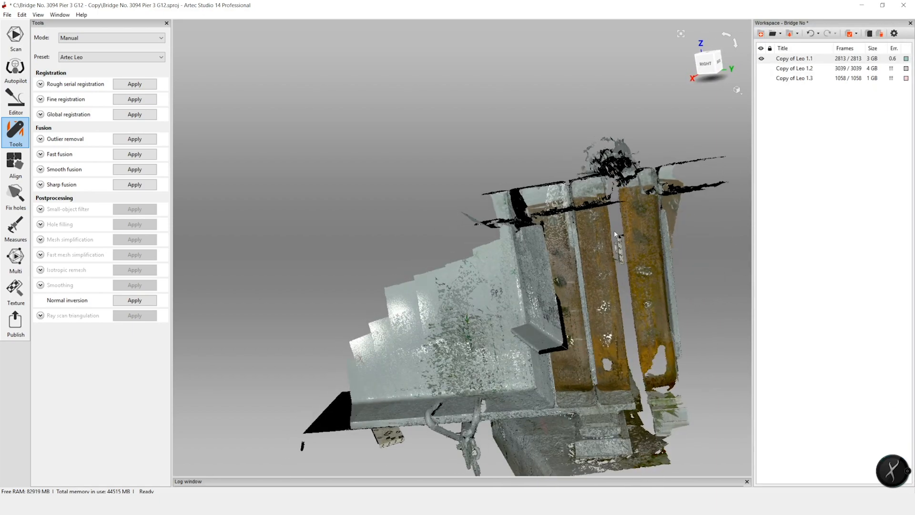
# - Sort the frames of Copy of Leo 1.1 by highest error, delete all with an error of 0.6, and return to the scan list
pyautogui.doubleClick(859, 62)
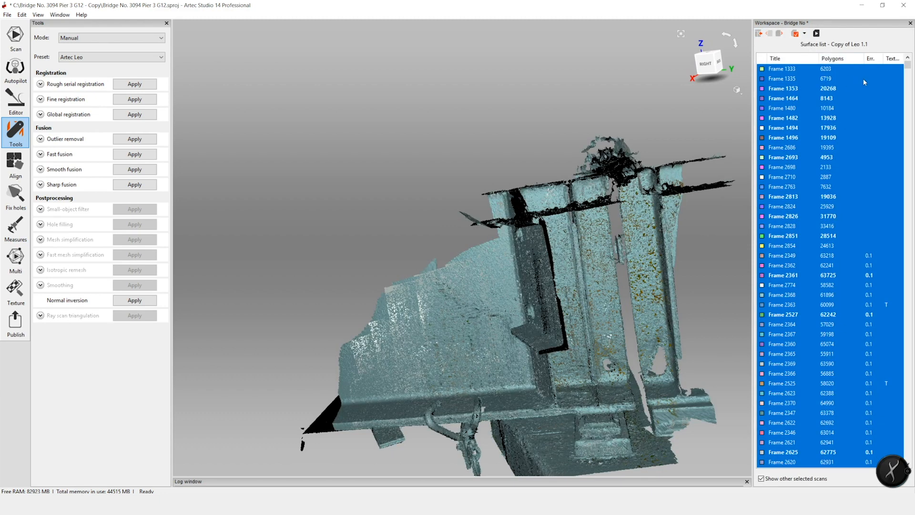
pyautogui.click(878, 128)
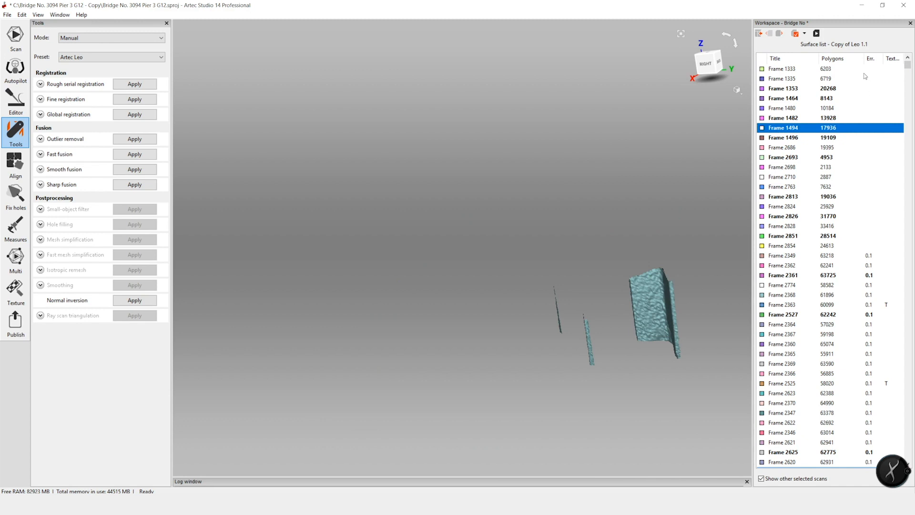
pyautogui.click(870, 59)
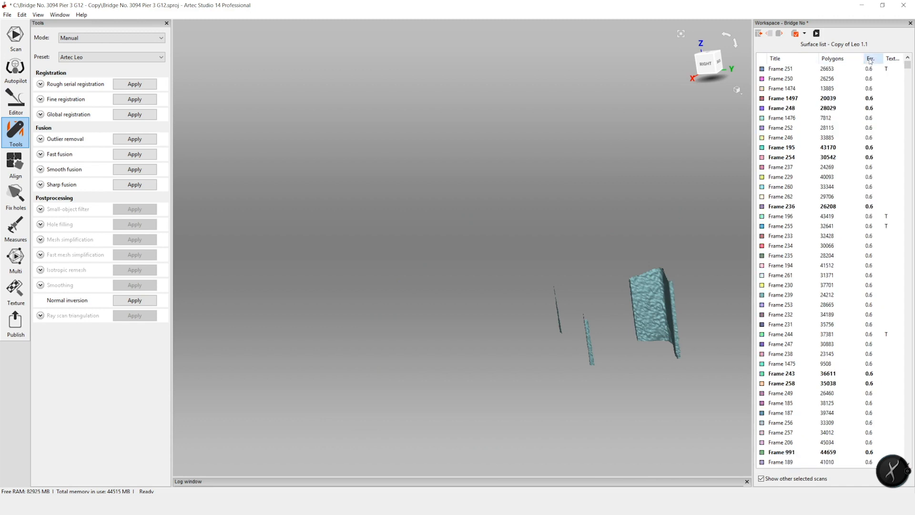
pyautogui.click(872, 69)
pyautogui.scroll(-9, 838, 237)
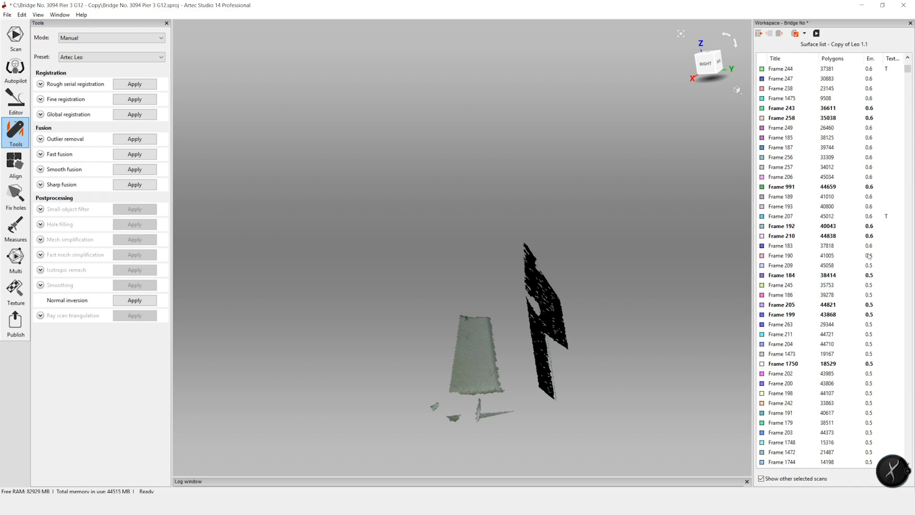
pyautogui.keyDown('shift'); pyautogui.click(870, 256); pyautogui.keyUp('shift')
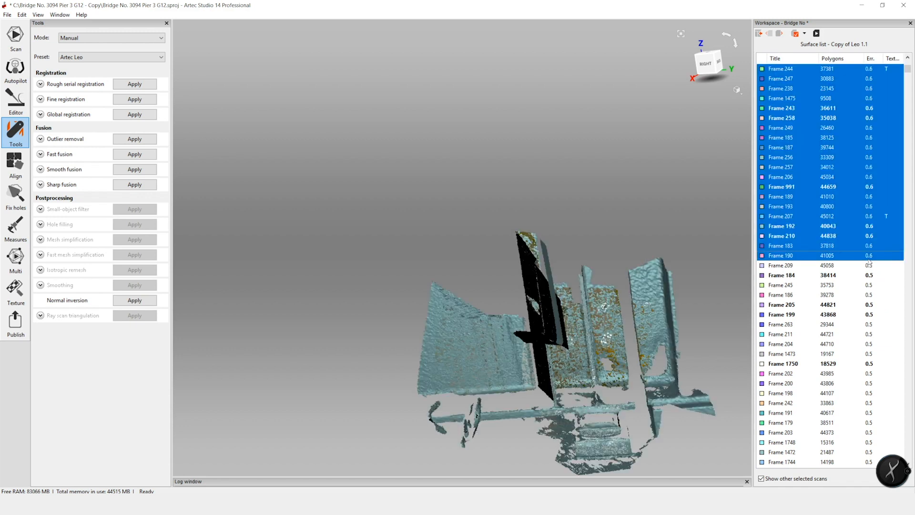
pyautogui.rightClick(805, 138)
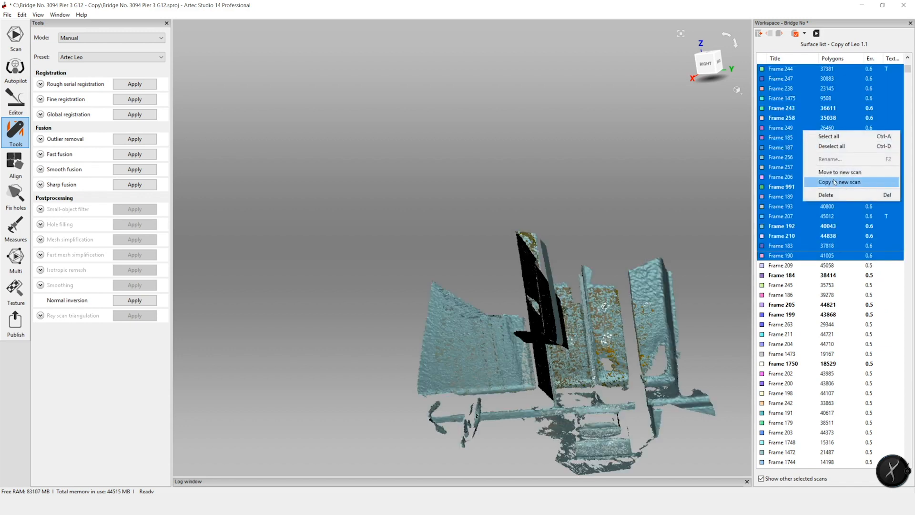
pyautogui.click(827, 195)
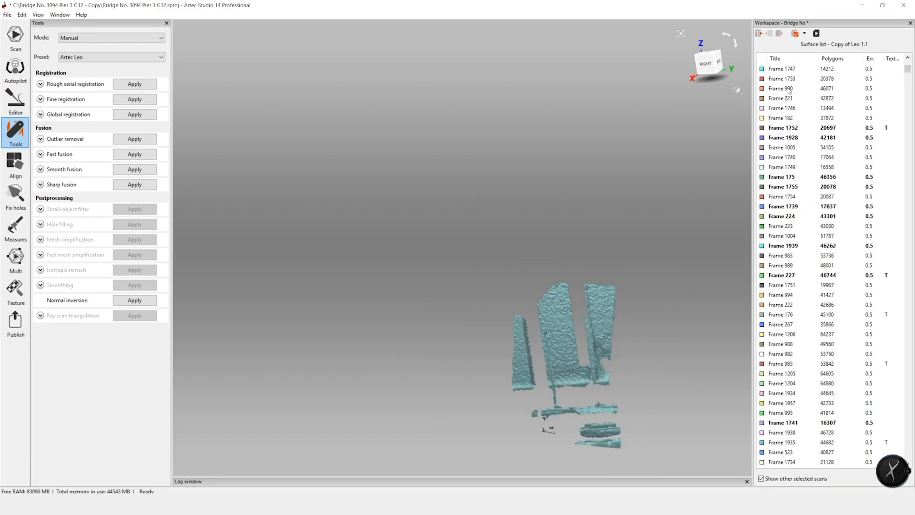
pyautogui.click(758, 33)
pyautogui.moveTo(356, 254); pyautogui.dragTo(576, 246)
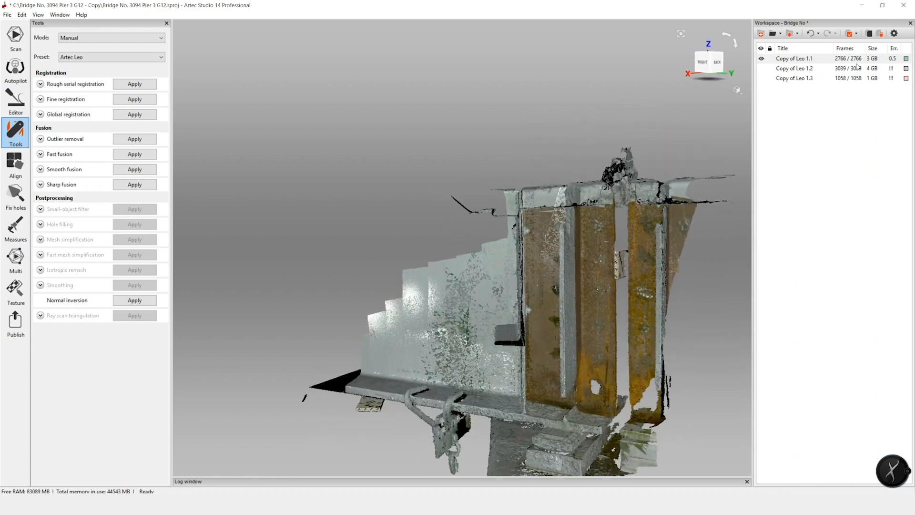
# - Delete all frames of Copy of Leo 1.1 that have an error of 0.5 and return to the scan list
pyautogui.doubleClick(892, 61)
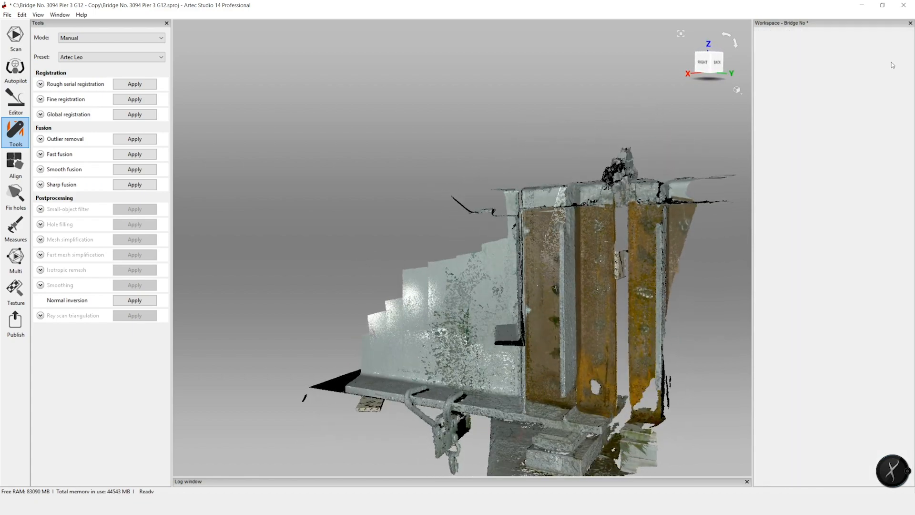
pyautogui.hotkey('ctrl', 'a')
pyautogui.click(870, 69)
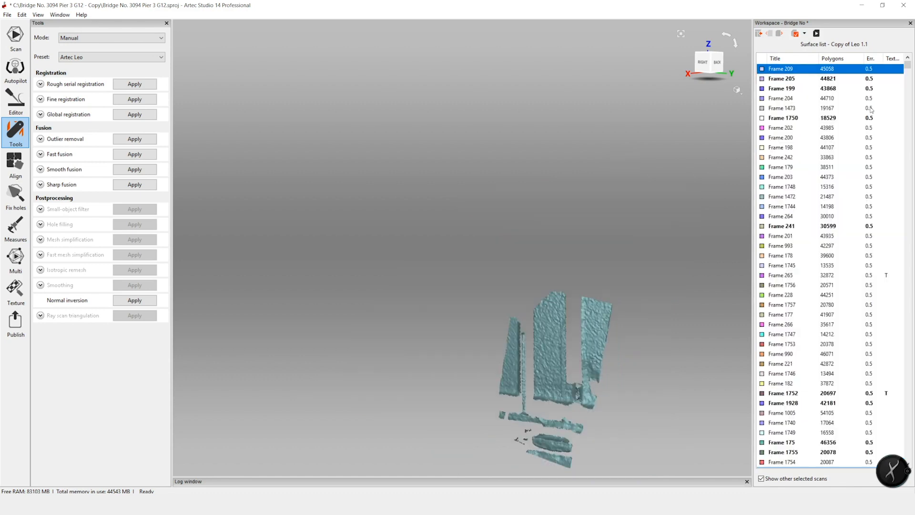
pyautogui.scroll(-10, 868, 136)
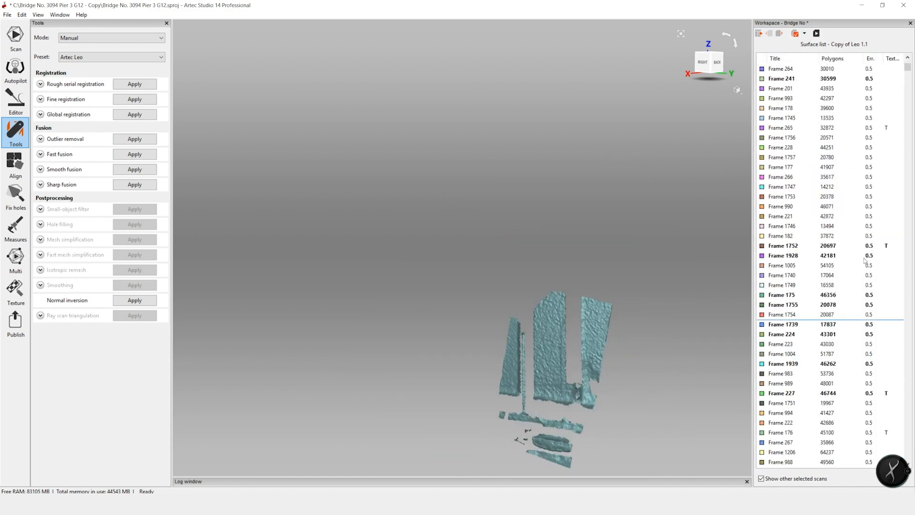
pyautogui.scroll(-10, 868, 406)
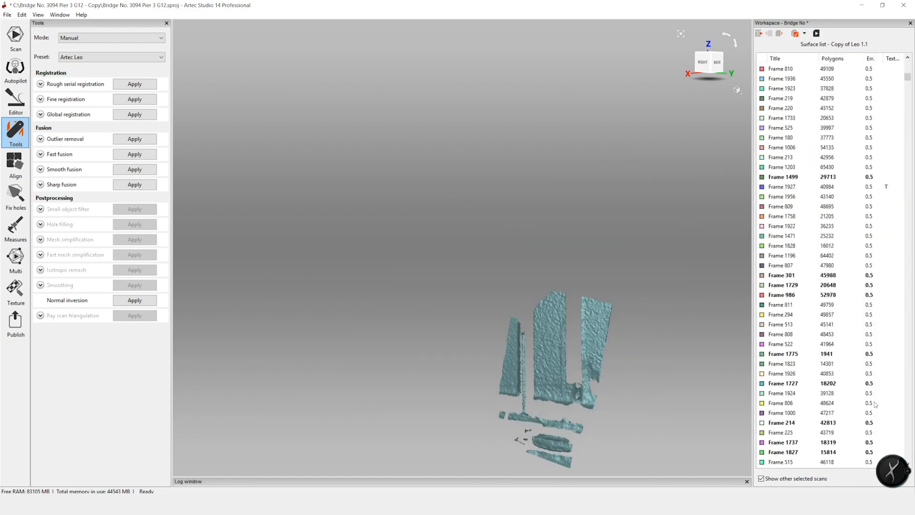
pyautogui.scroll(-20, 873, 410)
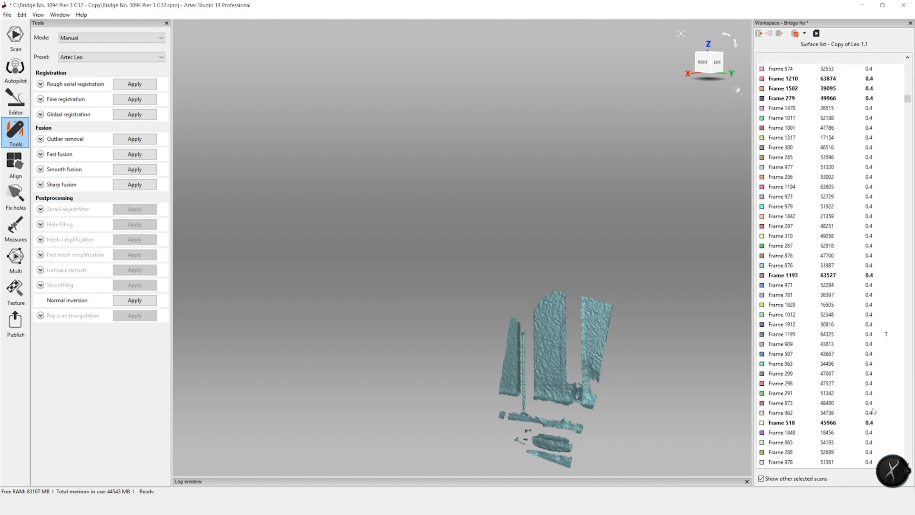
pyautogui.keyDown('shift'); pyautogui.click(873, 197); pyautogui.keyUp('shift')
pyautogui.press('Delete')
pyautogui.click(761, 35)
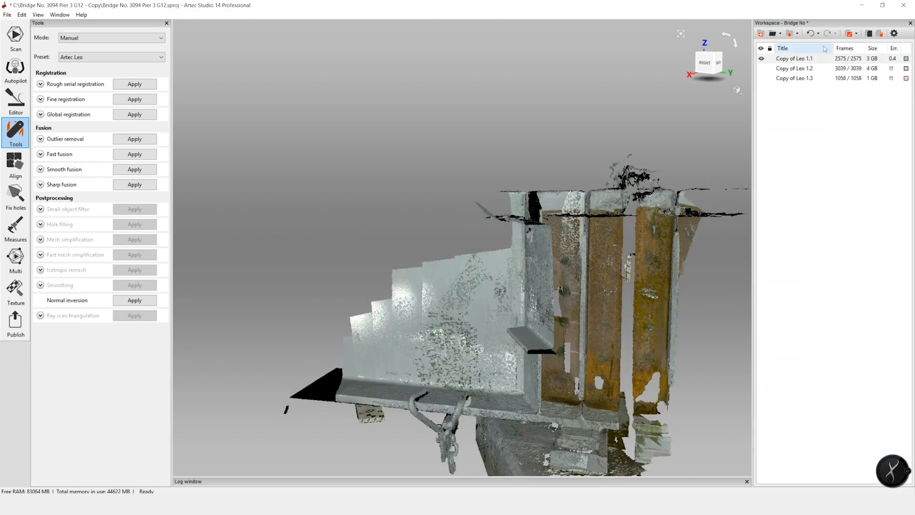
# - Sort the frames of Copy of Leo 1.2 by error and find those with an error of 0.6
pyautogui.doubleClick(847, 69)
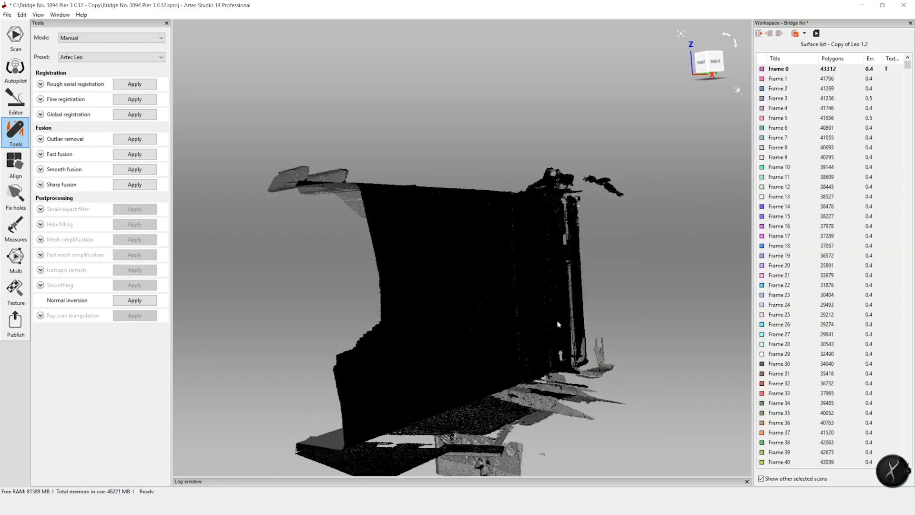
pyautogui.click(872, 59)
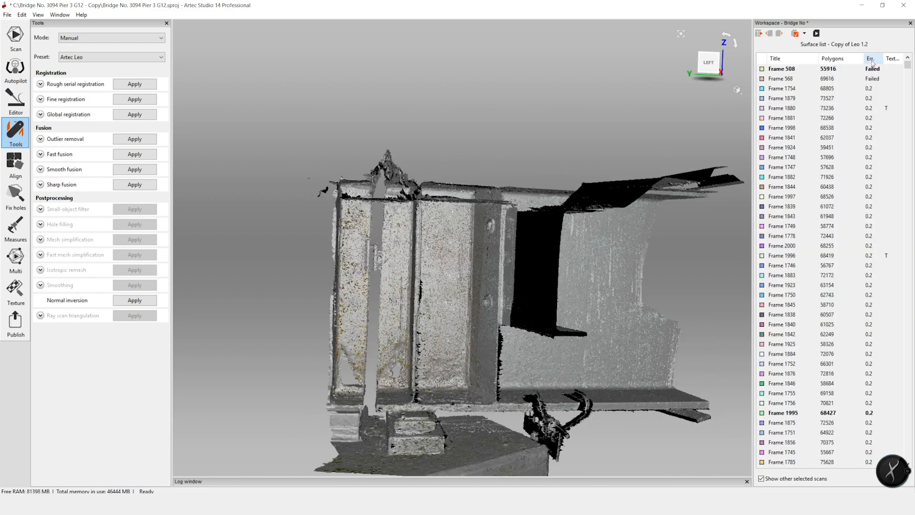
pyautogui.click(868, 108)
pyautogui.scroll(-5, 868, 87)
pyautogui.moveTo(908, 70); pyautogui.dragTo(909, 458)
pyautogui.scroll(15, 878, 114)
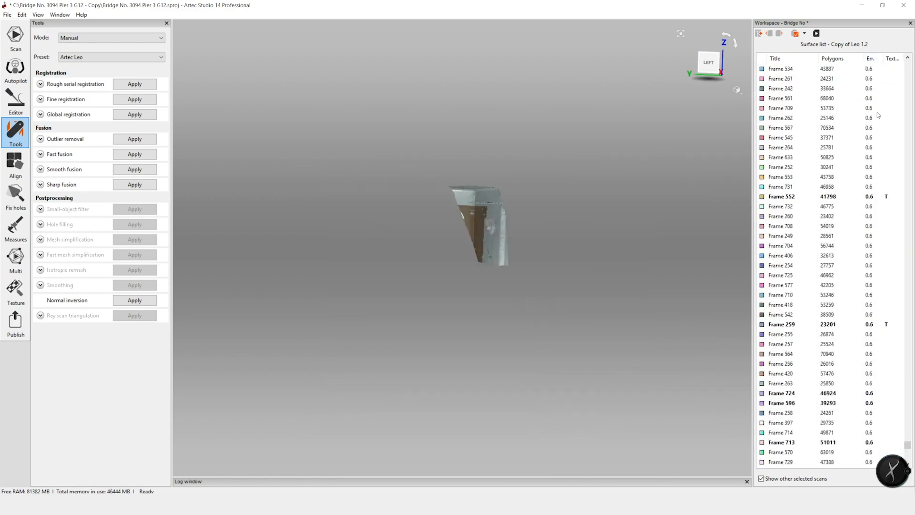
# - Delete the highest-error frames of Copy of Leo 1.3, with errors from 0.6 to 0.7
pyautogui.click(871, 374)
pyautogui.scroll(-20, 871, 373)
pyautogui.keyDown('shift'); pyautogui.click(830, 462); pyautogui.keyUp('shift')
pyautogui.press('Delete')
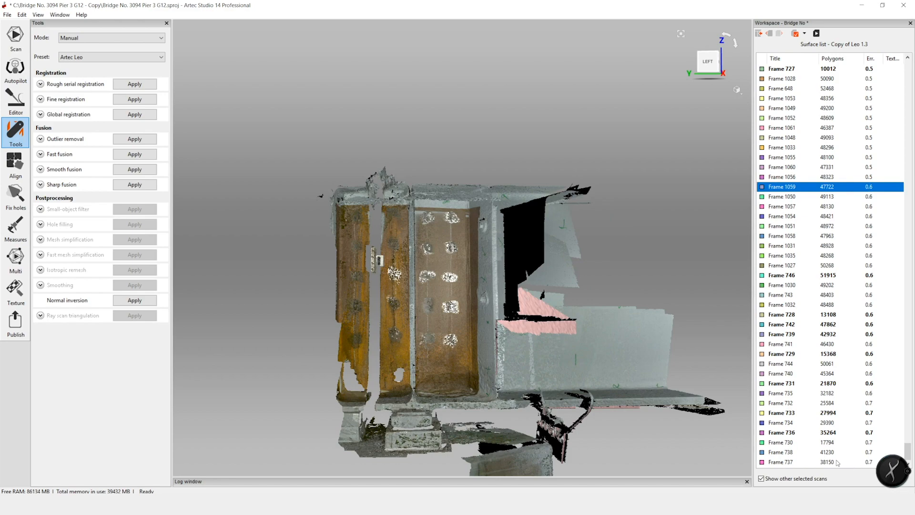
# - Reopen the frame list of Copy of Leo 1.3, delete all frames with an error of 0.5, and return to the scan list
pyautogui.moveTo(582, 267); pyautogui.dragTo(550, 262)
pyautogui.doubleClick(875, 79)
pyautogui.click(861, 196)
pyautogui.moveTo(907, 71); pyautogui.dragTo(908, 452)
pyautogui.scroll(20, 876, 204)
pyautogui.click(876, 205)
pyautogui.scroll(-2, 872, 215)
pyautogui.scroll(-20, 861, 276)
pyautogui.keyDown('shift'); pyautogui.click(861, 462); pyautogui.keyUp('shift')
pyautogui.press('Delete')
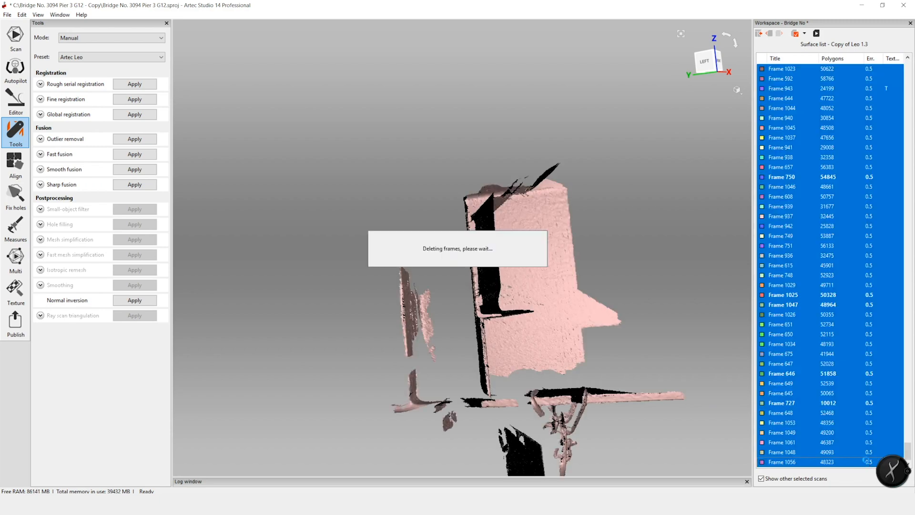
pyautogui.click(758, 33)
# - Examine the three scans together, including the target board and the steel recess, for misalignment between them
pyautogui.moveTo(565, 248); pyautogui.dragTo(522, 270)
pyautogui.scroll(5, 535, 213)
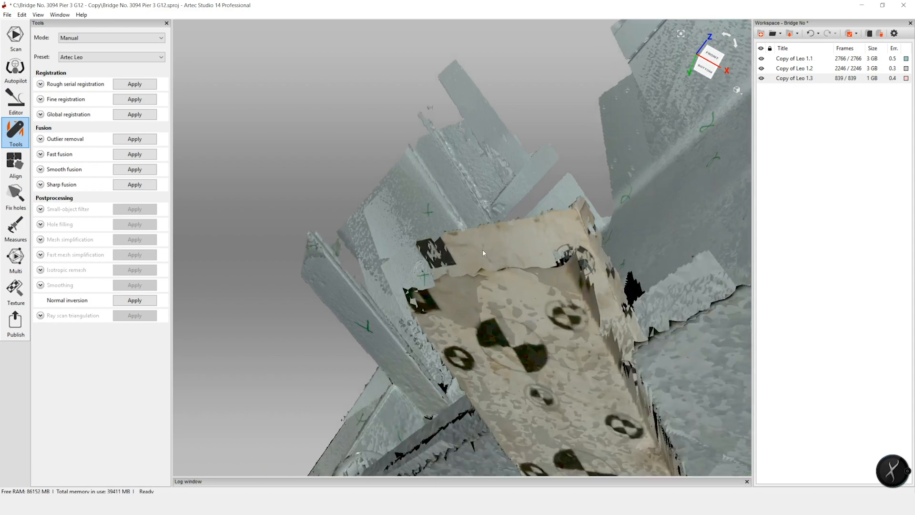
pyautogui.scroll(-5, 482, 250)
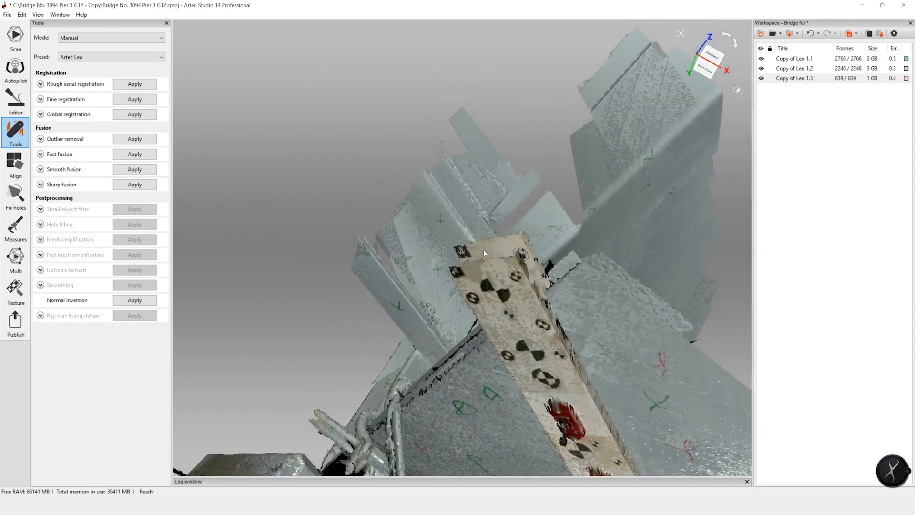
pyautogui.scroll(-4, 483, 250)
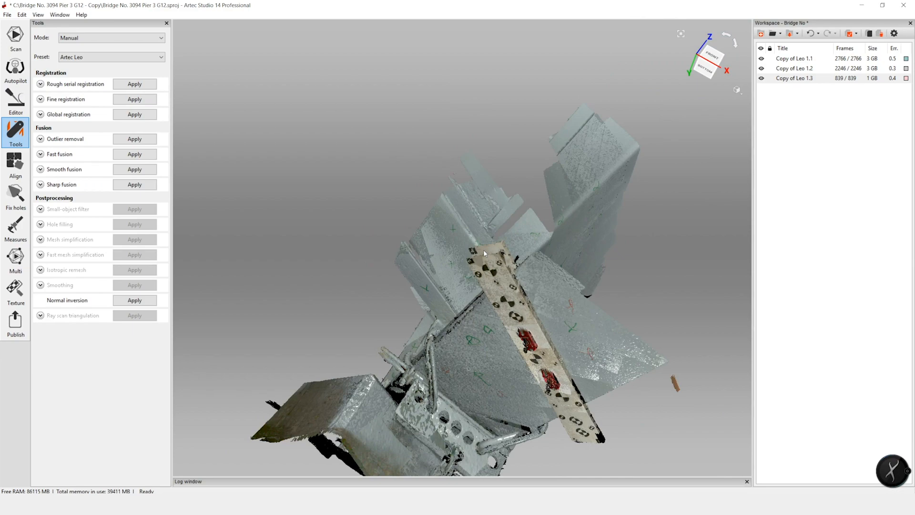
pyautogui.moveTo(443, 348); pyautogui.dragTo(551, 379)
pyautogui.scroll(5, 492, 443)
pyautogui.scroll(3, 492, 443)
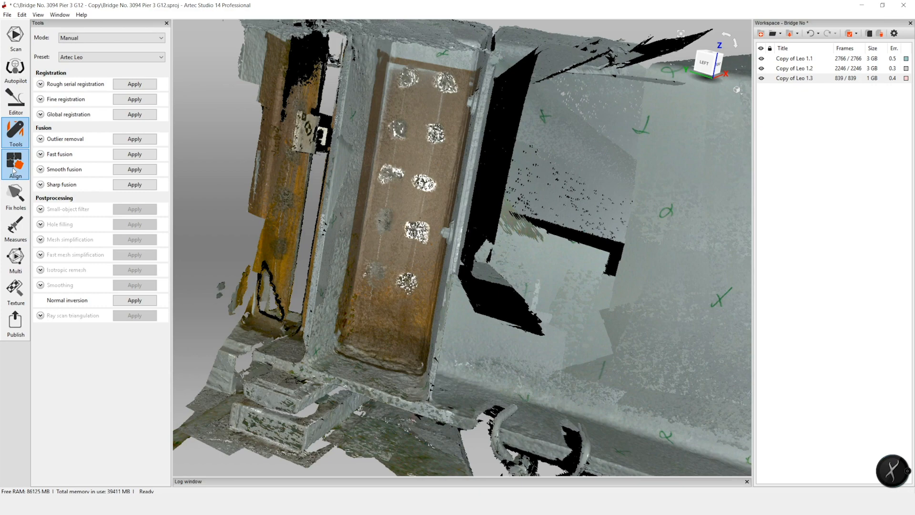
# - Start rigid alignment with the three scans and check from several sides how they line up
pyautogui.click(14, 169)
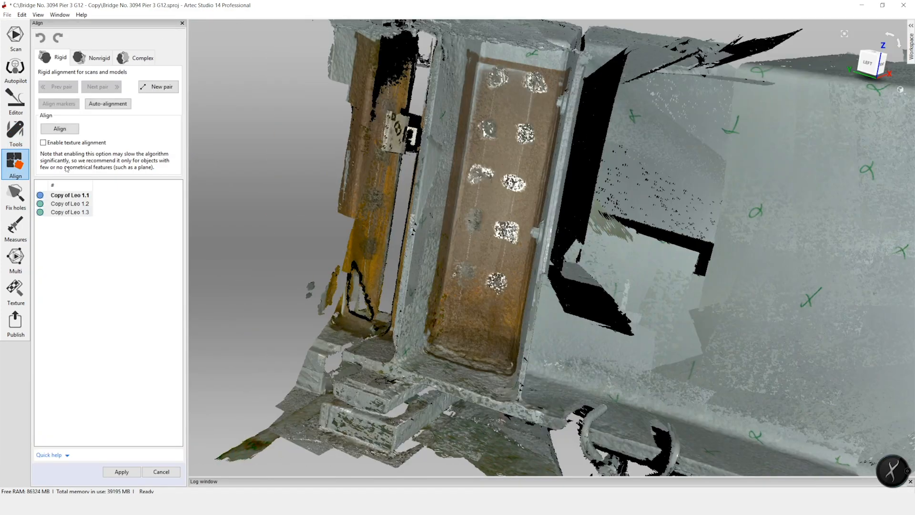
pyautogui.moveTo(538, 414); pyautogui.dragTo(639, 369)
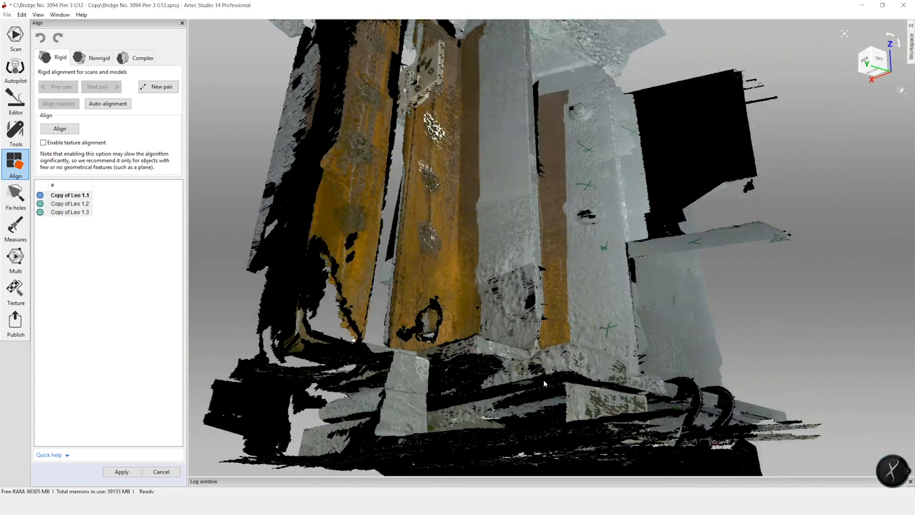
pyautogui.moveTo(417, 309); pyautogui.dragTo(417, 248)
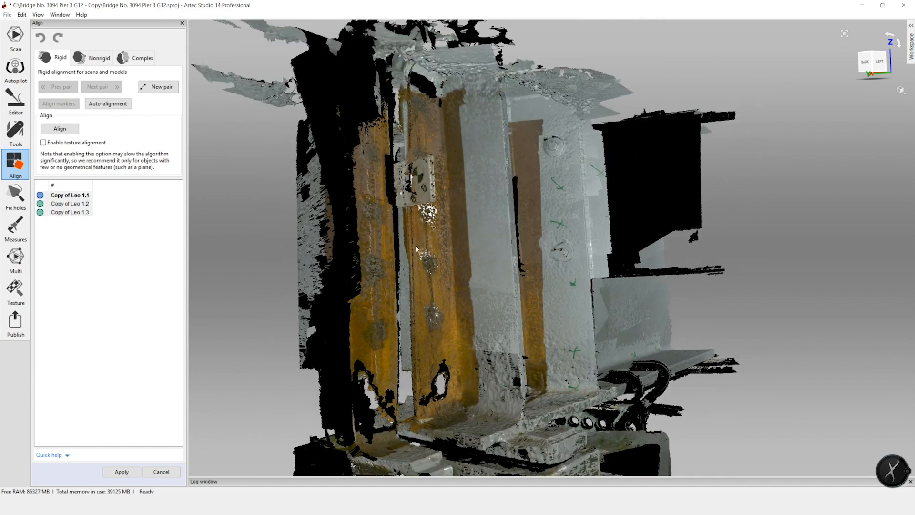
pyautogui.scroll(2, 411, 92)
pyautogui.moveTo(412, 85); pyautogui.dragTo(313, 207)
pyautogui.scroll(-3, 327, 216)
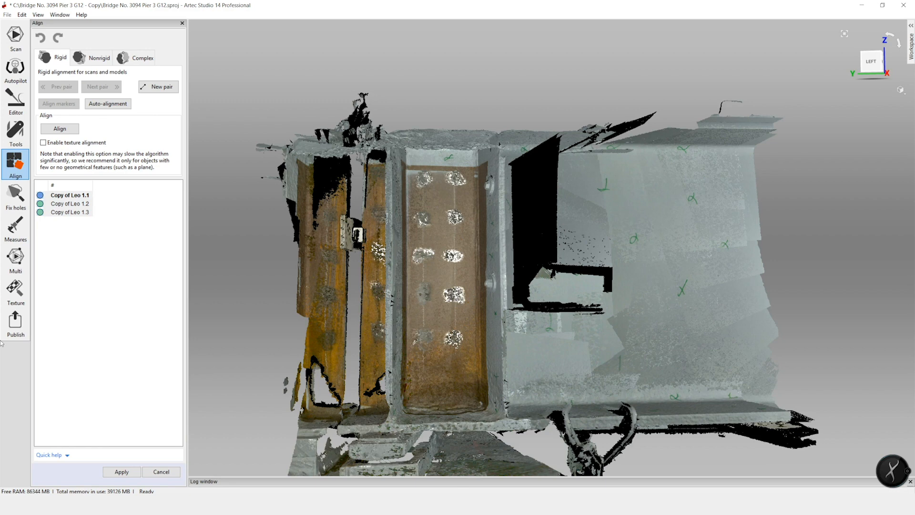
# - Mark Copy of Leo 1.1 as unregistered and Copy of Leo 1.2 as registered to make it the alignment reference
pyautogui.click(41, 196)
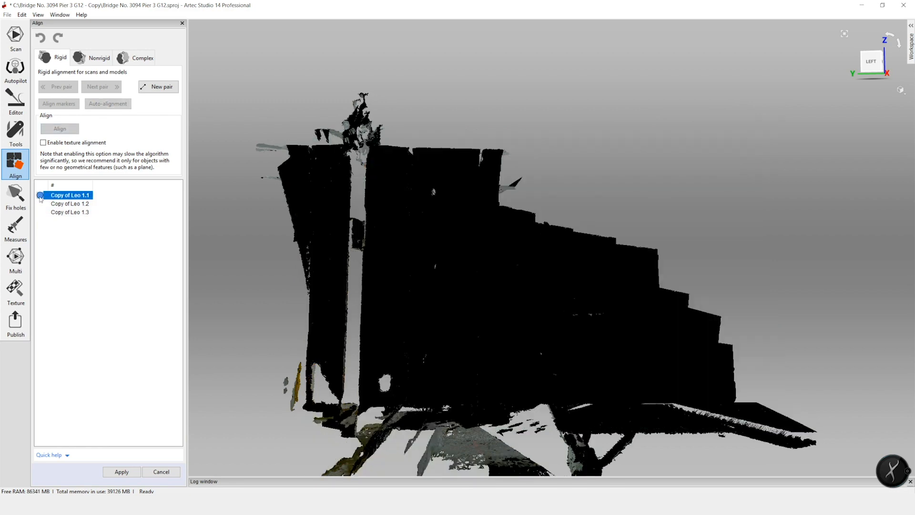
pyautogui.click(43, 204)
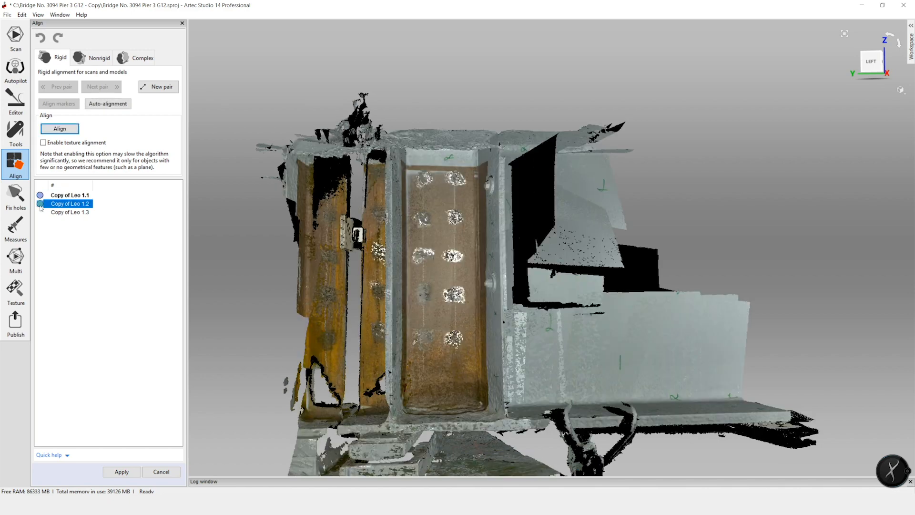
pyautogui.click(41, 196)
pyautogui.rightClick(41, 197)
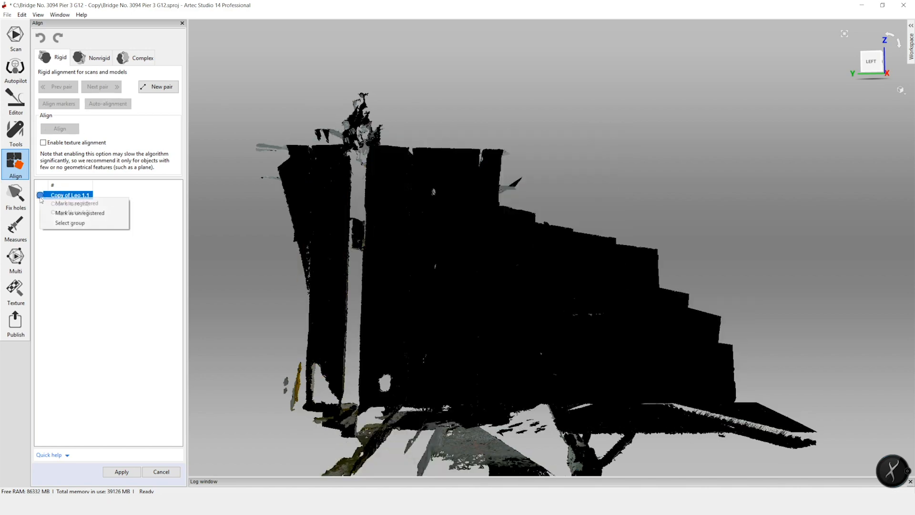
pyautogui.click(61, 215)
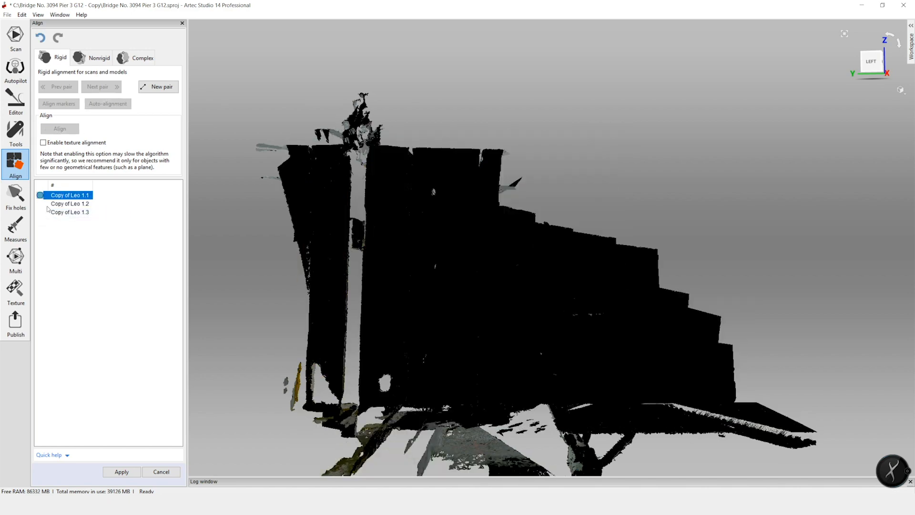
pyautogui.click(47, 205)
pyautogui.rightClick(42, 206)
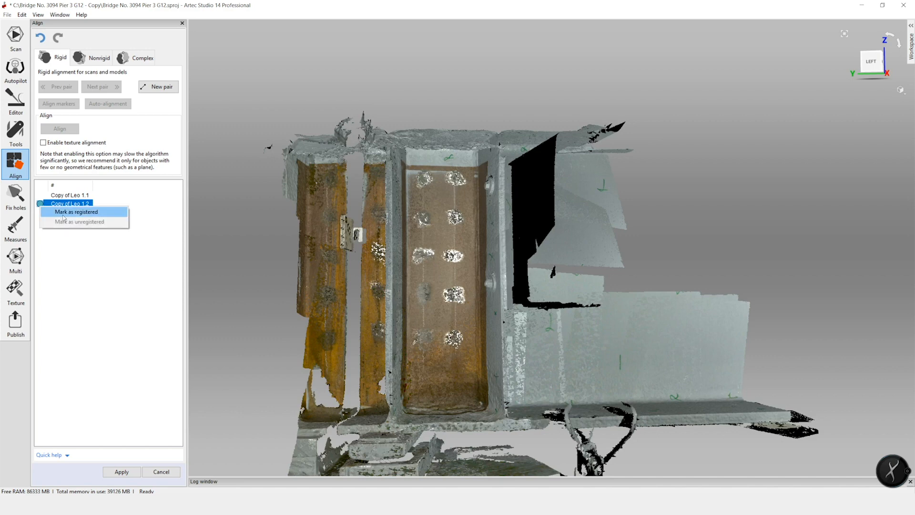
pyautogui.click(64, 213)
# - Align Copy of Leo 1.3 to Copy of Leo 1.2 with texture alignment enabled and inspect the fit
pyautogui.click(46, 213)
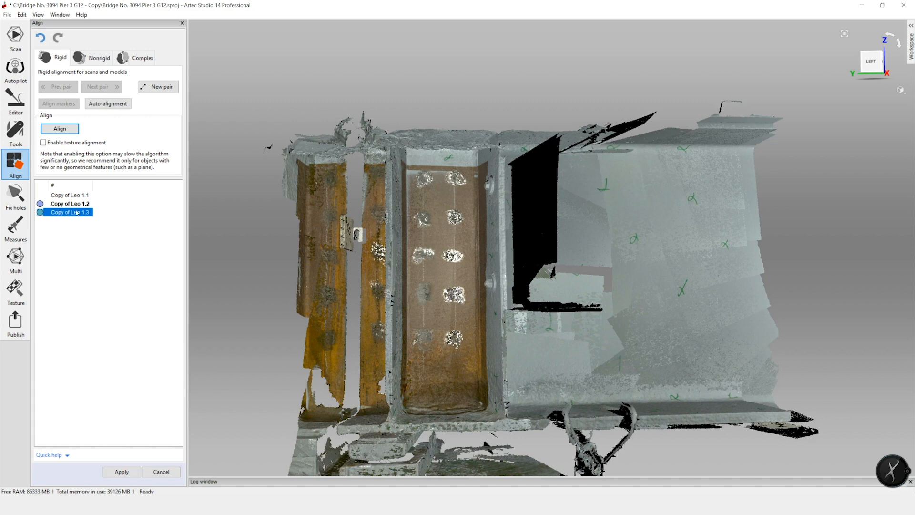
pyautogui.click(43, 142)
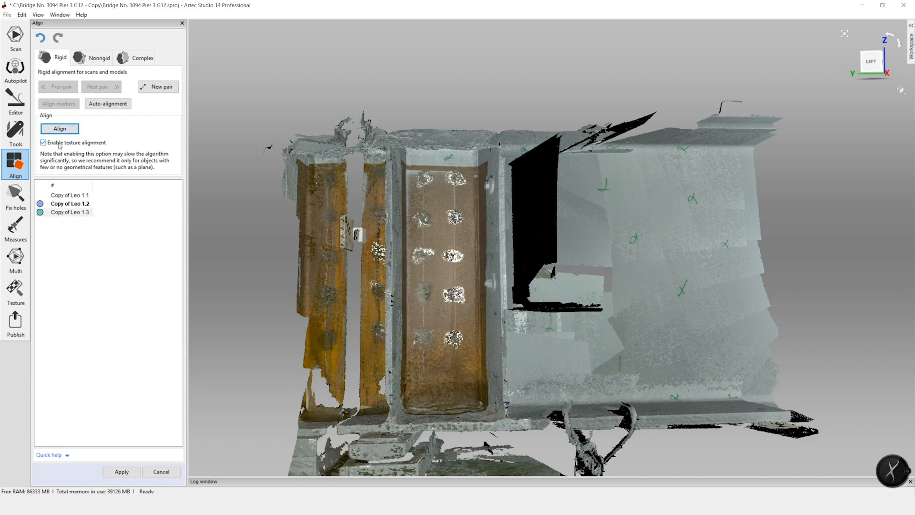
pyautogui.click(60, 129)
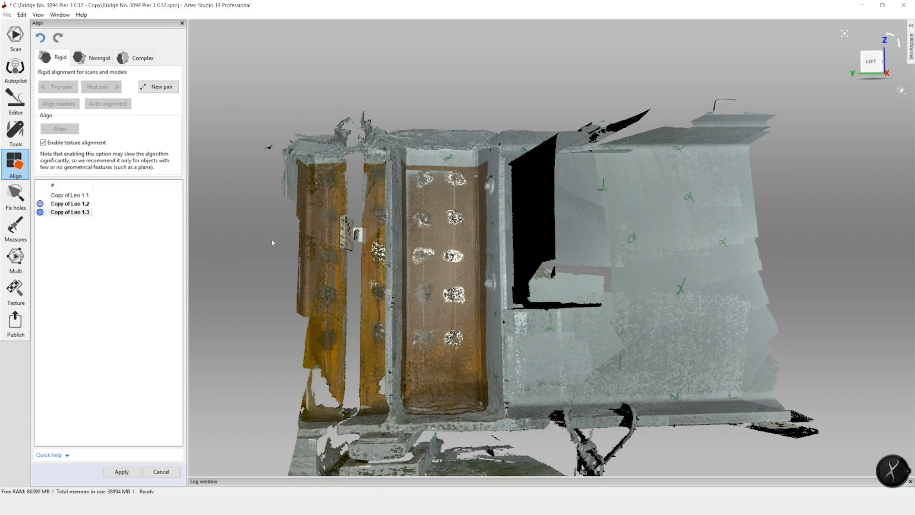
pyautogui.moveTo(376, 309); pyautogui.dragTo(361, 264)
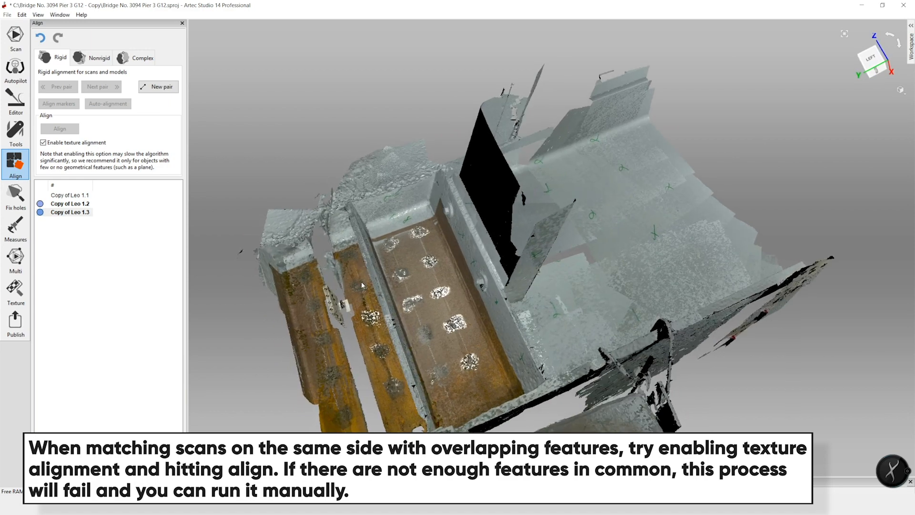
# - Try to align Copy of Leo 1.1 to the registered Leo 1.2 and 1.3 scans using texture alignment
pyautogui.click(41, 196)
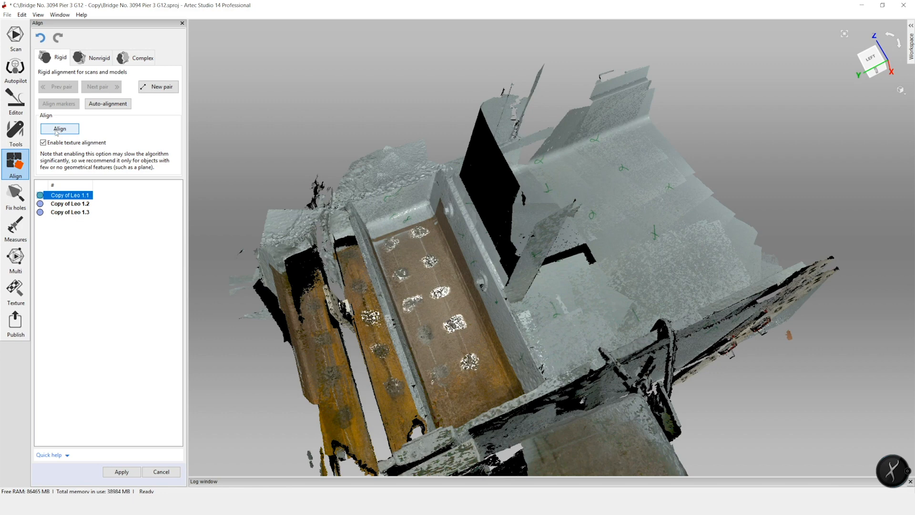
pyautogui.click(56, 131)
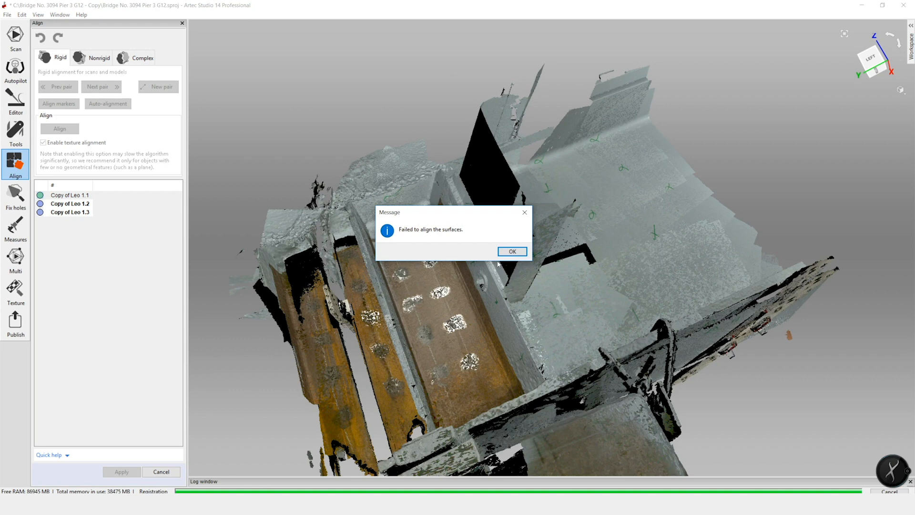
pyautogui.click(518, 252)
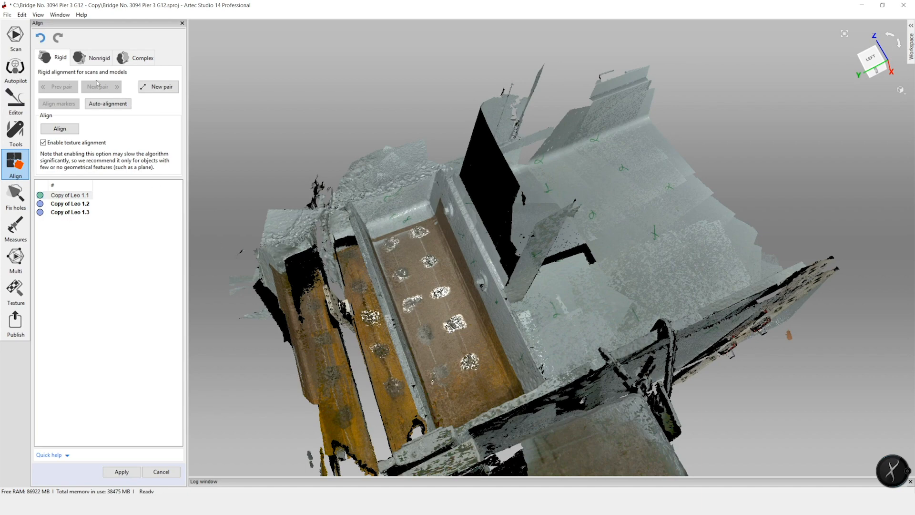
# - Place the first pair of matching alignment points on the black-and-white target near the upper end of the target-covered strip
pyautogui.click(157, 87)
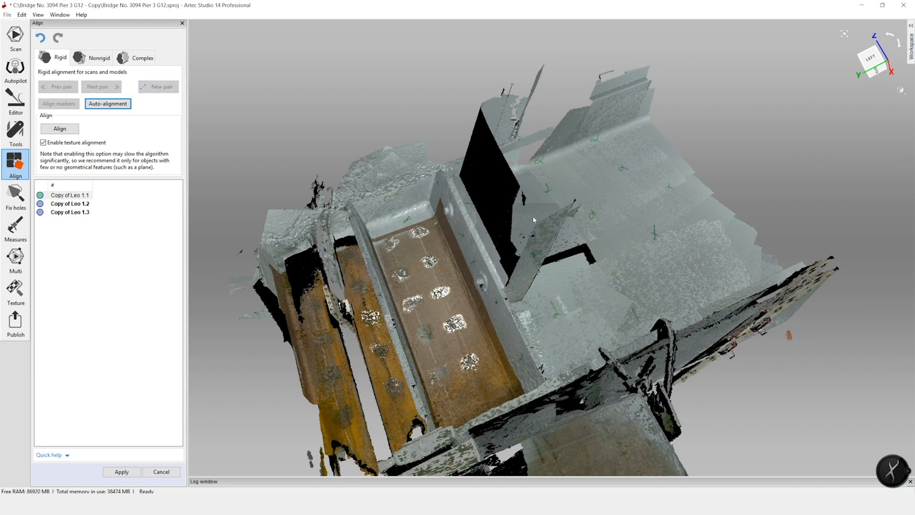
pyautogui.moveTo(796, 316); pyautogui.dragTo(647, 294)
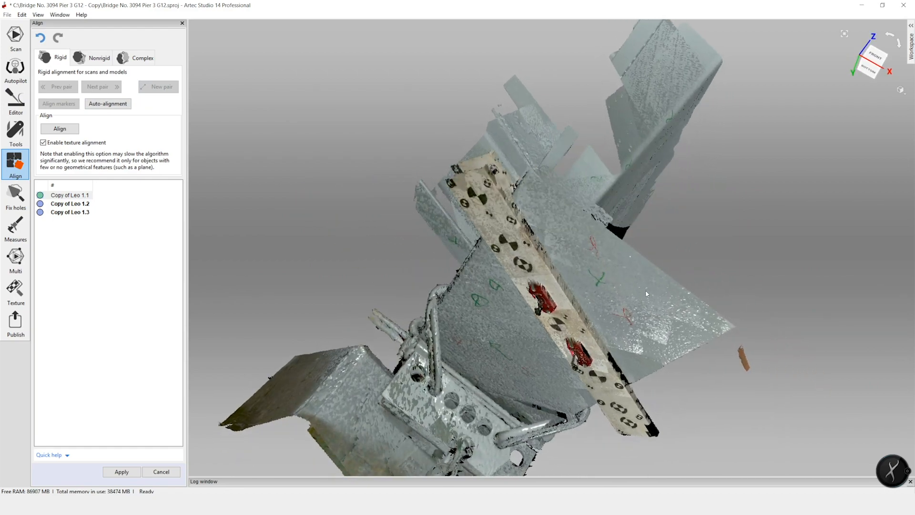
pyautogui.scroll(5, 513, 183)
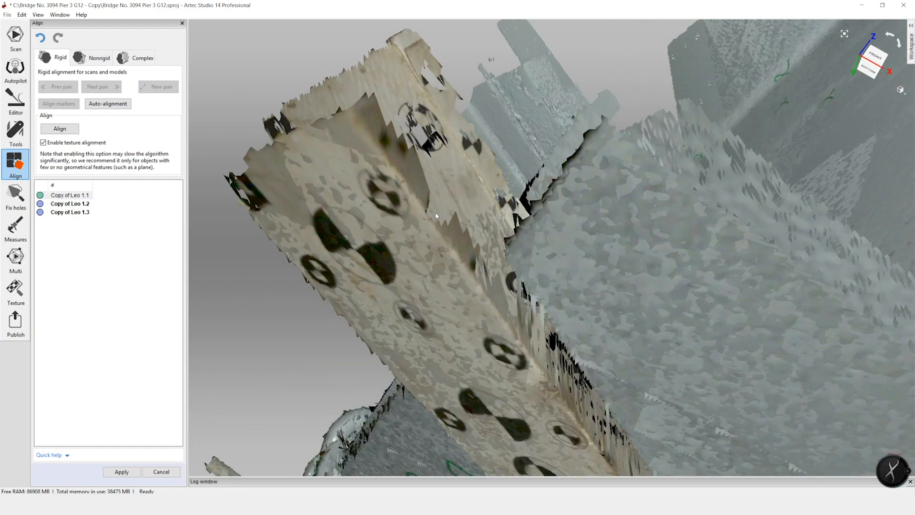
pyautogui.scroll(6, 425, 216)
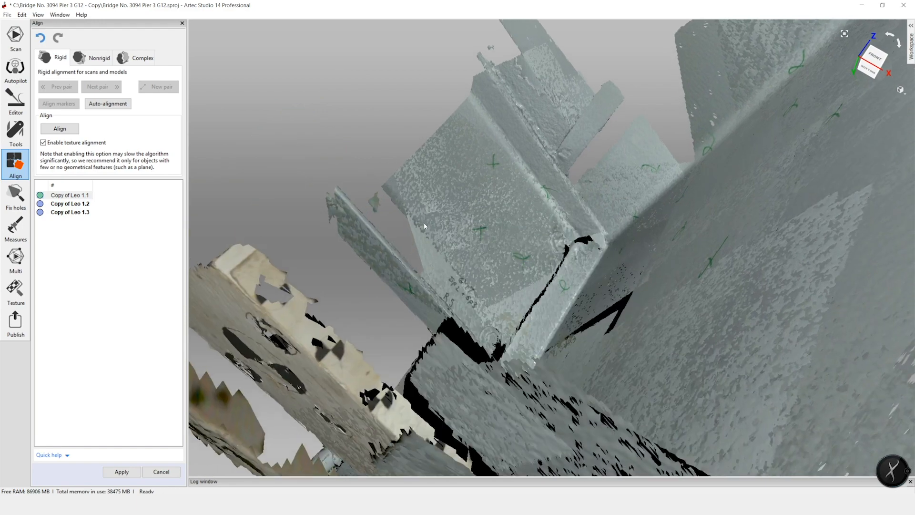
pyautogui.scroll(6, 279, 381)
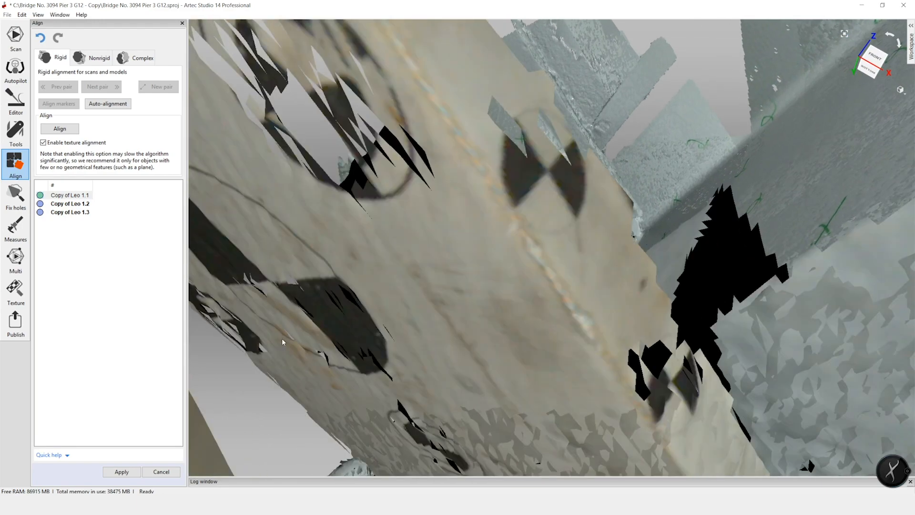
pyautogui.click(282, 339)
pyautogui.moveTo(282, 340); pyautogui.dragTo(272, 283)
pyautogui.scroll(-6, 359, 307)
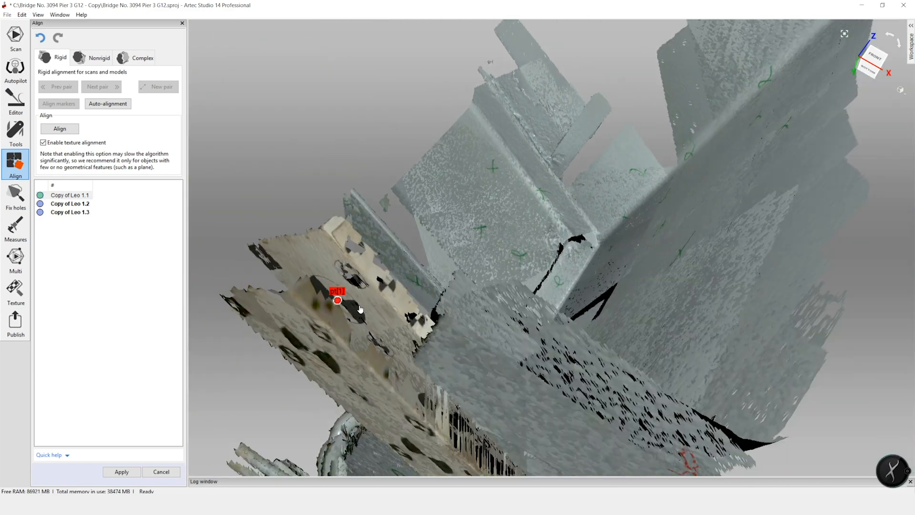
pyautogui.moveTo(333, 382); pyautogui.dragTo(367, 365)
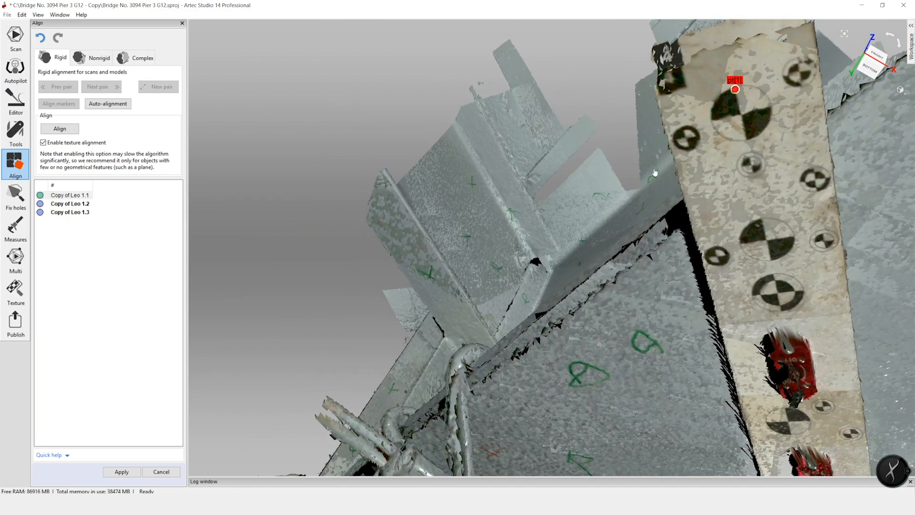
pyautogui.click(741, 116)
pyautogui.scroll(-5, 321, 194)
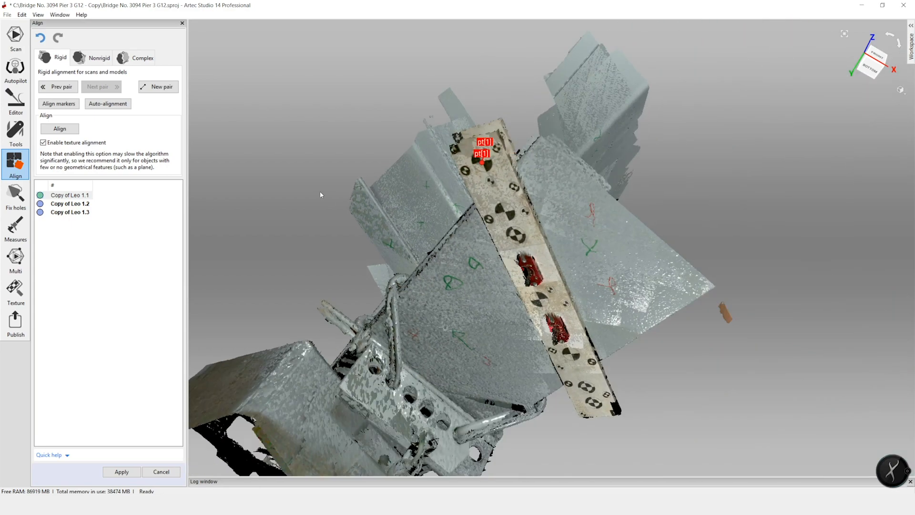
# - Switch the model display from texture to scan color so the separate scans can be told apart
pyautogui.moveTo(494, 242); pyautogui.dragTo(525, 346)
pyautogui.moveTo(491, 390); pyautogui.dragTo(520, 400)
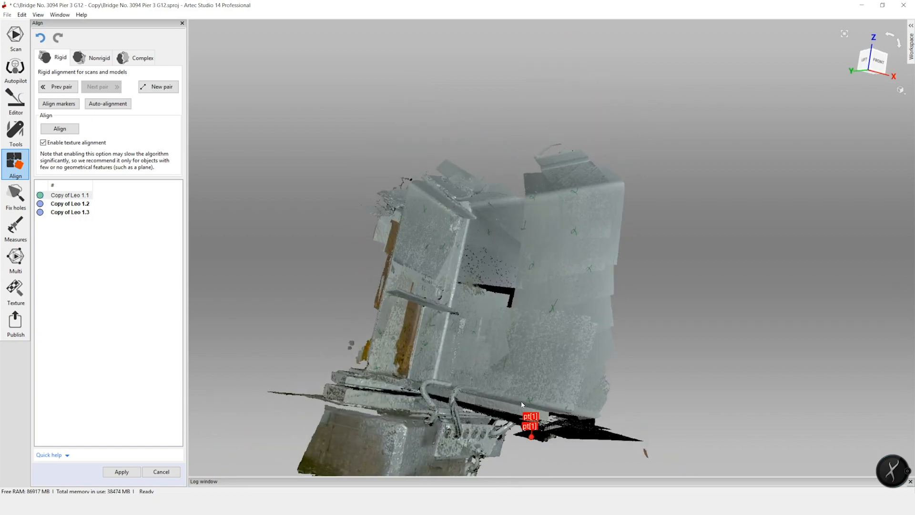
pyautogui.scroll(6, 551, 428)
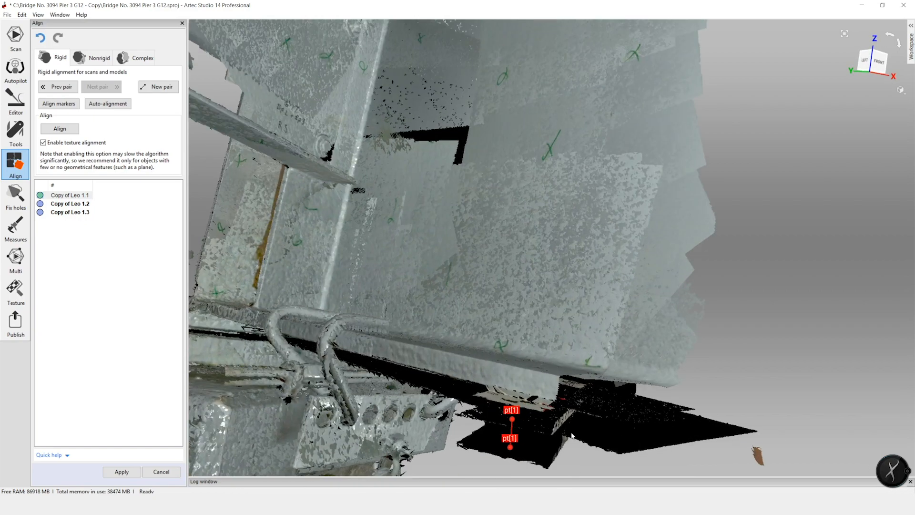
pyautogui.scroll(3, 572, 435)
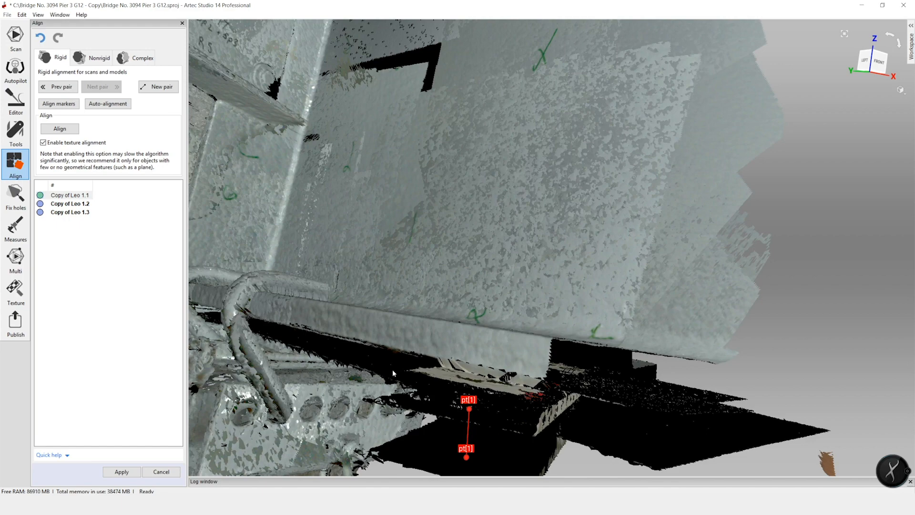
pyautogui.scroll(-3, 353, 367)
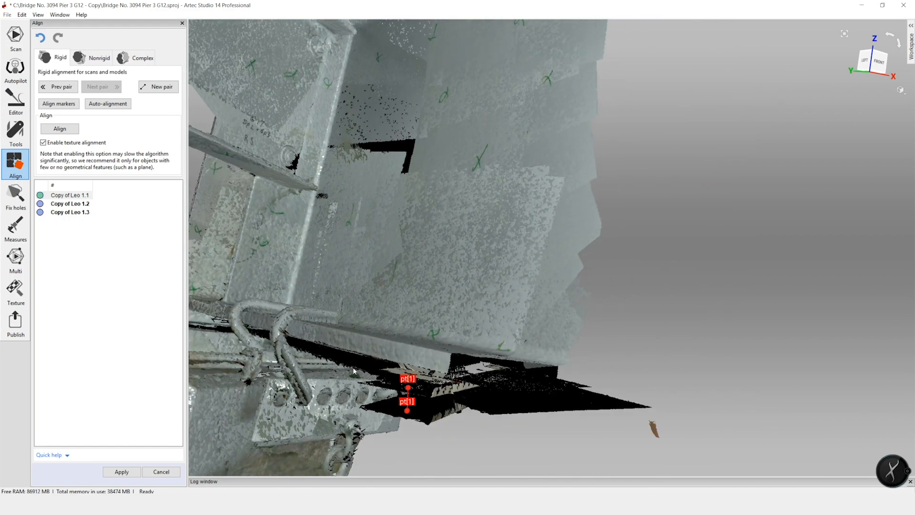
pyautogui.click(38, 14)
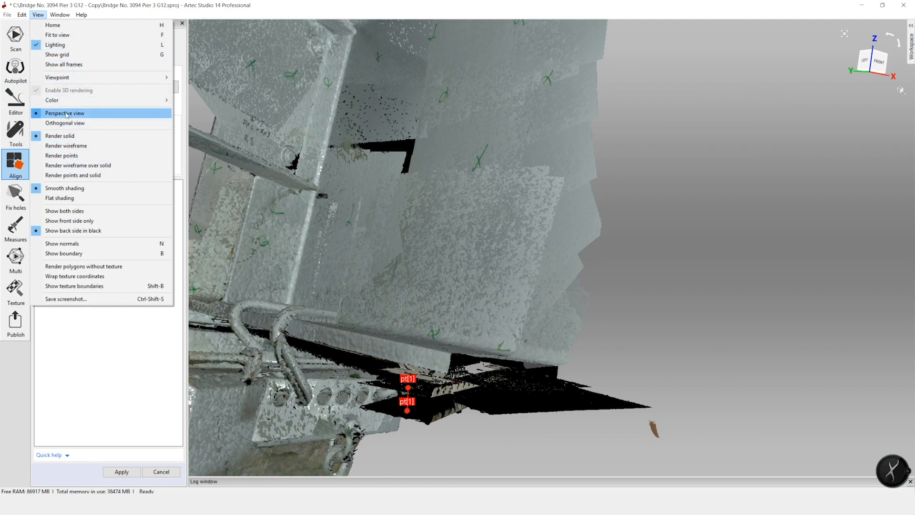
pyautogui.moveTo(144, 106)
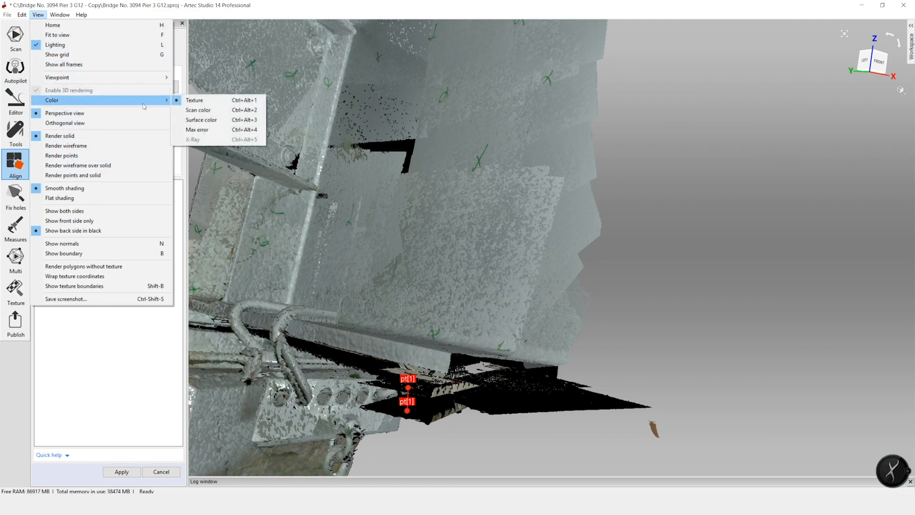
pyautogui.click(198, 111)
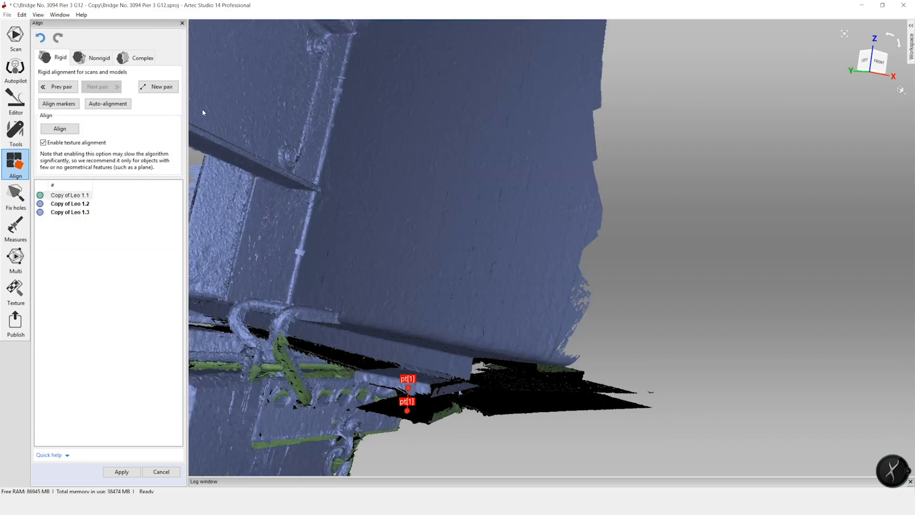
# - Place the second pair of matching points at the lower corner of the perforated hanger plate in both scans
pyautogui.scroll(-2, 322, 172)
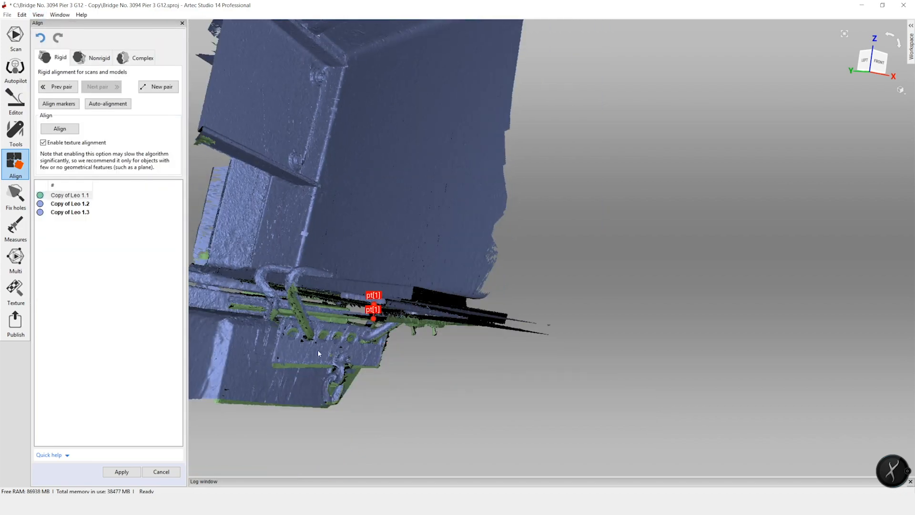
pyautogui.scroll(5, 259, 385)
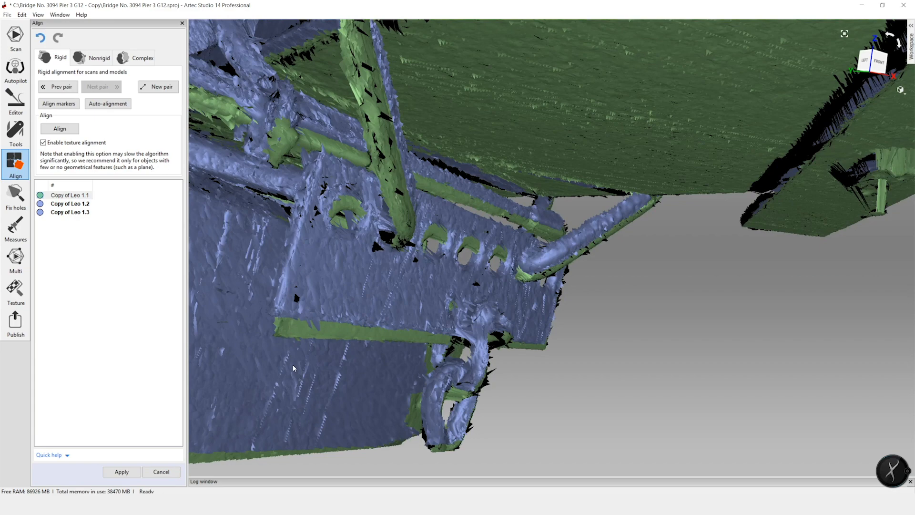
pyautogui.scroll(2, 294, 368)
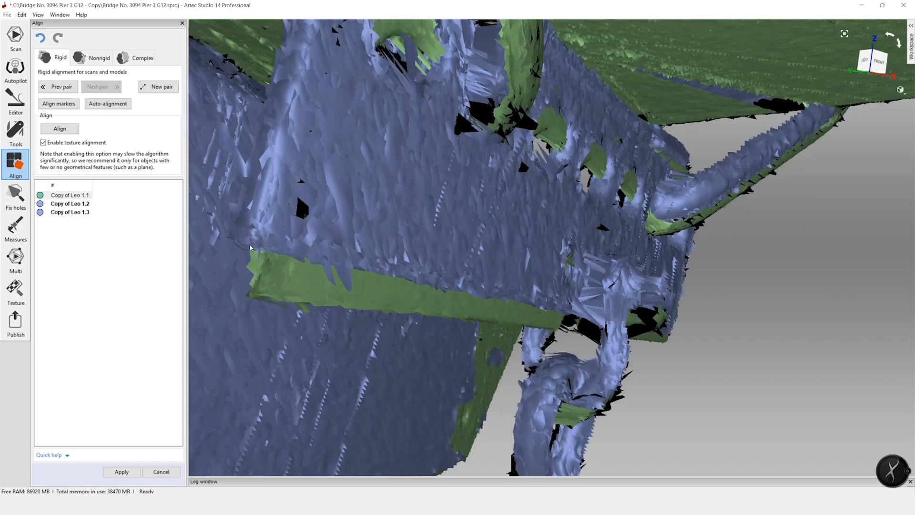
pyautogui.moveTo(319, 310); pyautogui.dragTo(413, 301)
pyautogui.scroll(3, 239, 289)
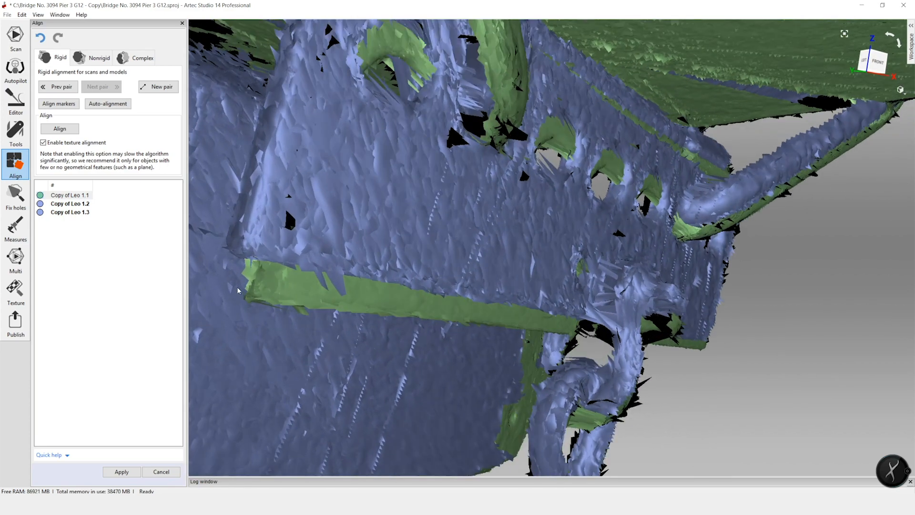
pyautogui.click(250, 251)
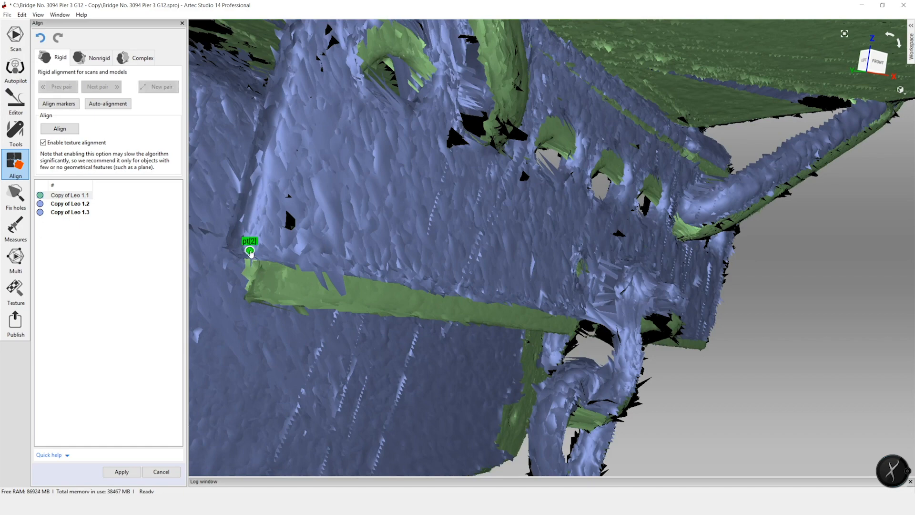
pyautogui.click(256, 299)
# - Place the third point pair where the bent rod meets the perforated plate, next to its end hole
pyautogui.scroll(-3, 316, 274)
pyautogui.moveTo(506, 286); pyautogui.dragTo(393, 256)
pyautogui.moveTo(543, 208); pyautogui.dragTo(523, 161)
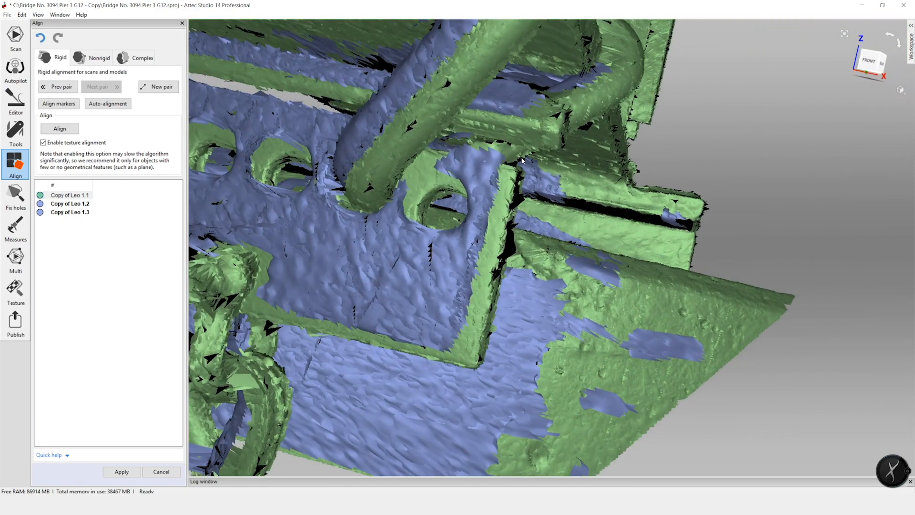
pyautogui.scroll(-3, 480, 219)
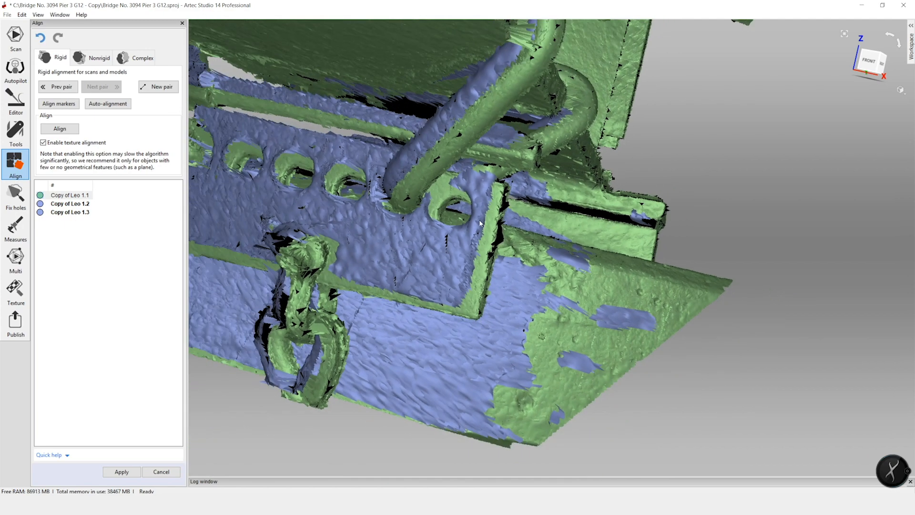
pyautogui.scroll(2, 481, 224)
pyautogui.scroll(5, 412, 171)
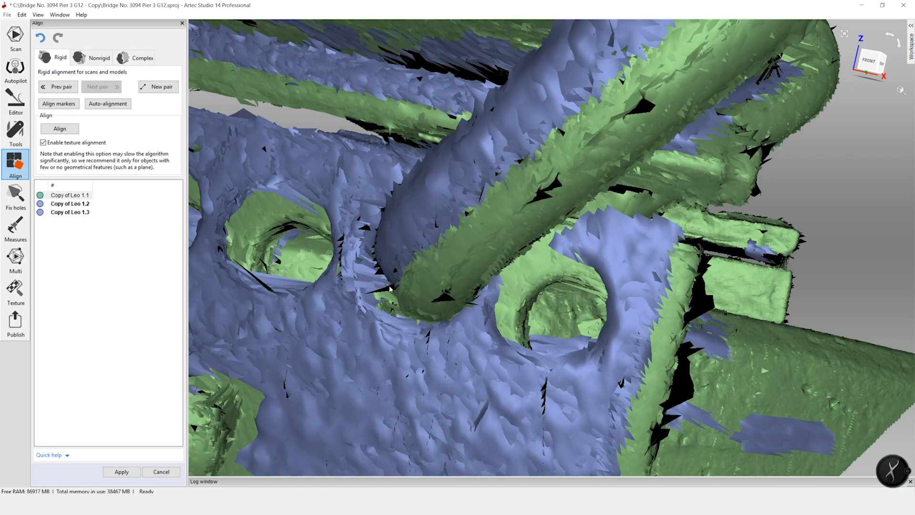
pyautogui.click(377, 255)
pyautogui.click(399, 303)
pyautogui.scroll(-3, 435, 201)
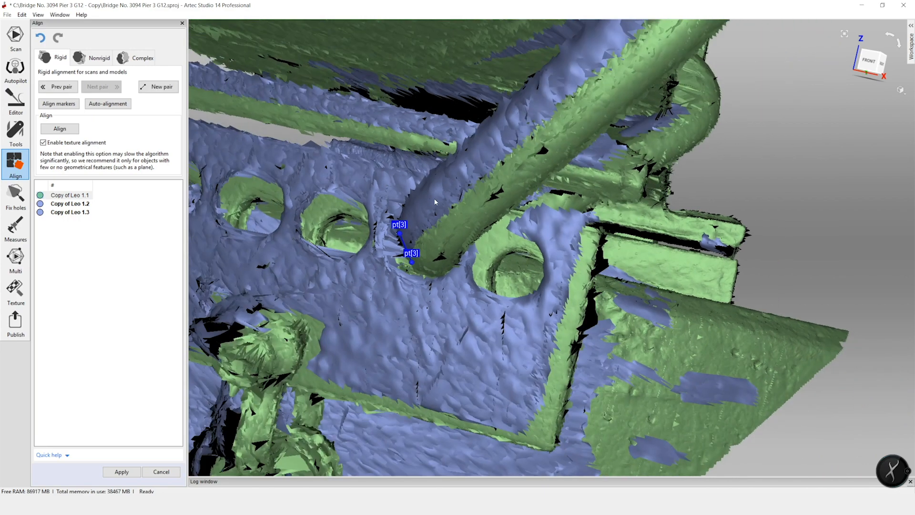
# - Place the fourth point pair at the lower corner of the small plate bridging the gap between the vertical members
pyautogui.scroll(-8, 434, 202)
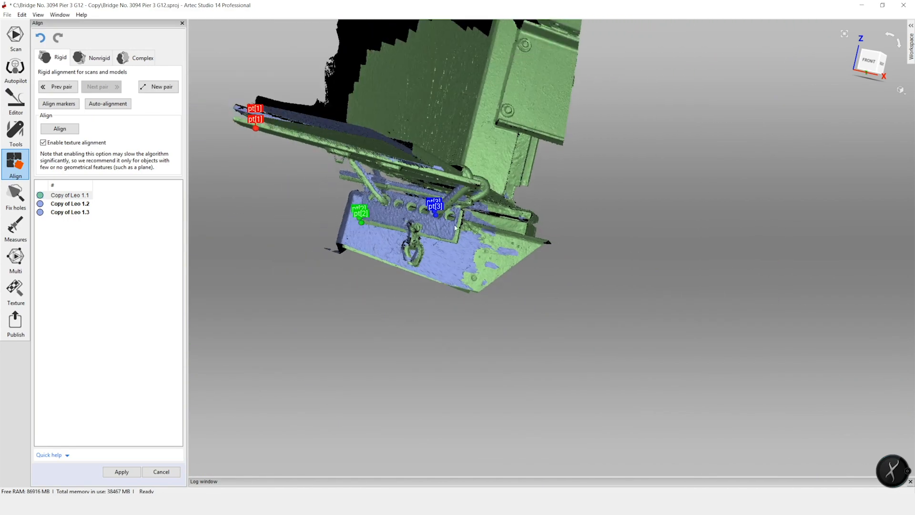
pyautogui.moveTo(265, 187); pyautogui.dragTo(457, 315)
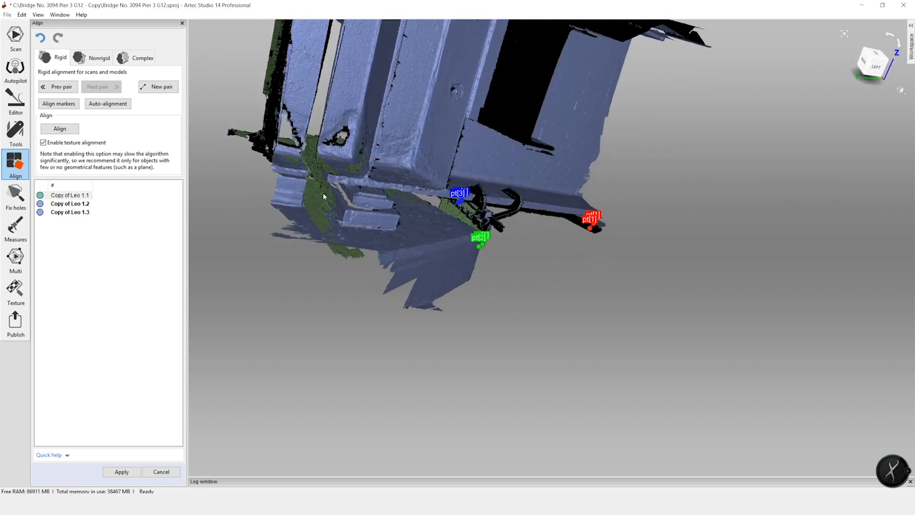
pyautogui.moveTo(324, 196); pyautogui.dragTo(382, 279)
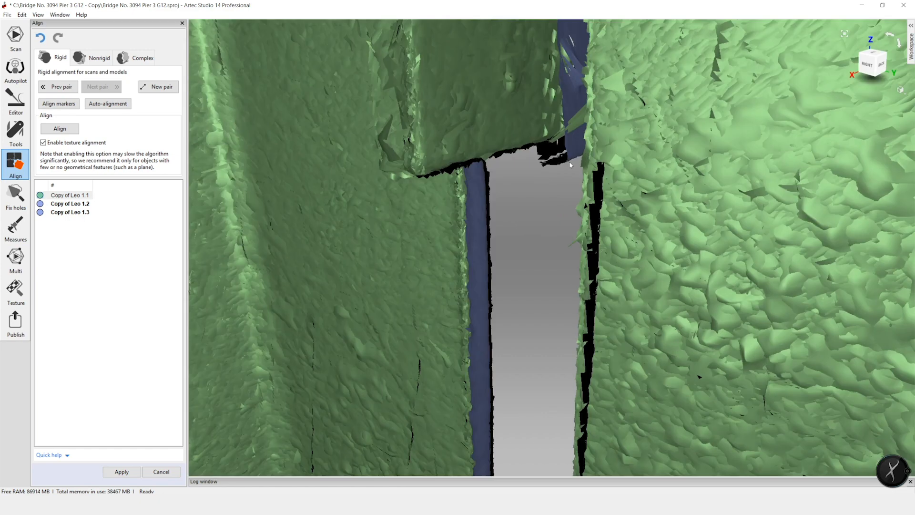
pyautogui.click(570, 161)
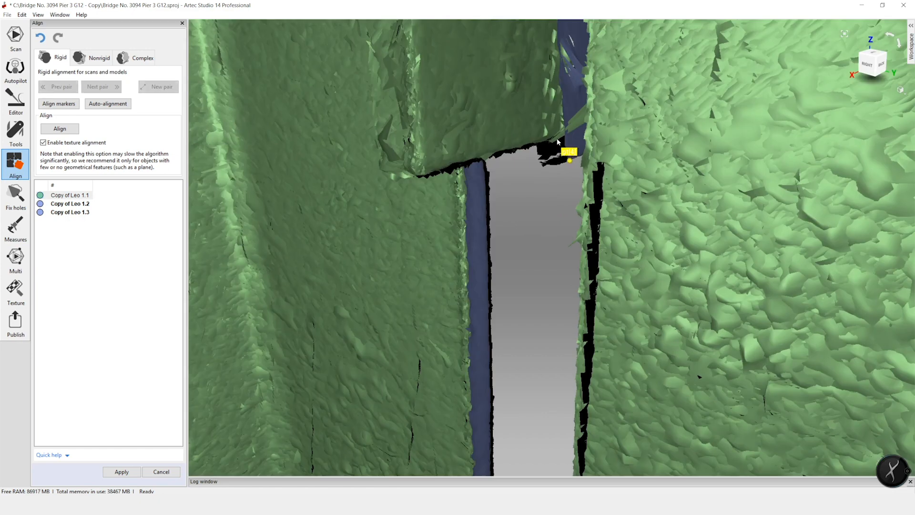
pyautogui.click(559, 138)
pyautogui.scroll(-7, 542, 223)
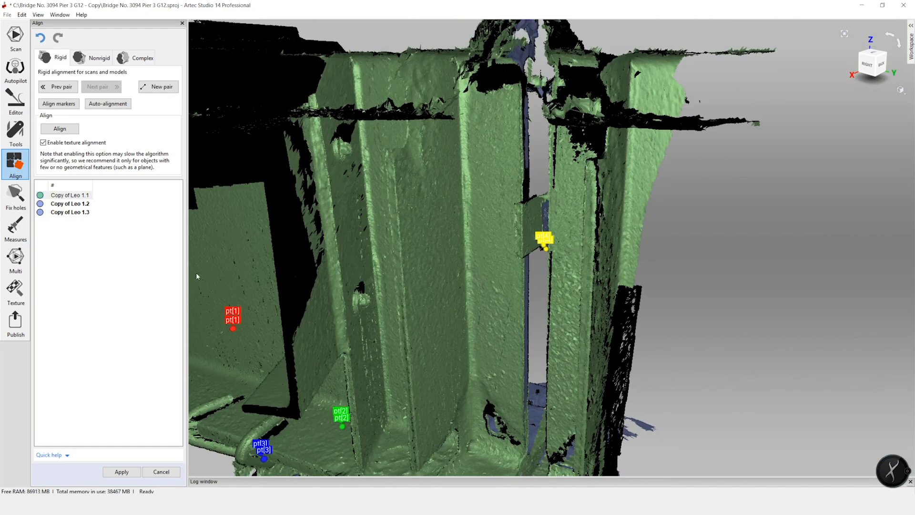
# - Align Copy of Leo 1.1 to the registered scans by the four marker pairs and check the fit from below
pyautogui.click(54, 104)
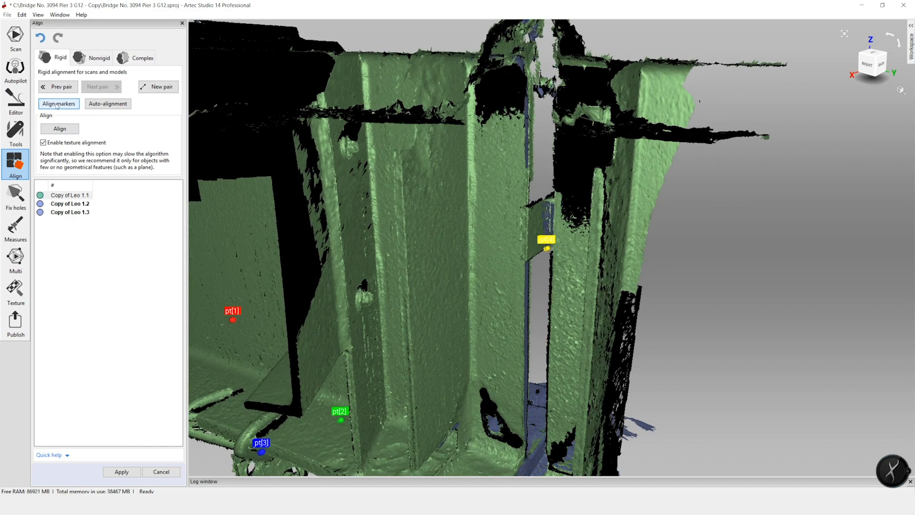
pyautogui.scroll(-3, 493, 194)
pyautogui.scroll(-2, 523, 200)
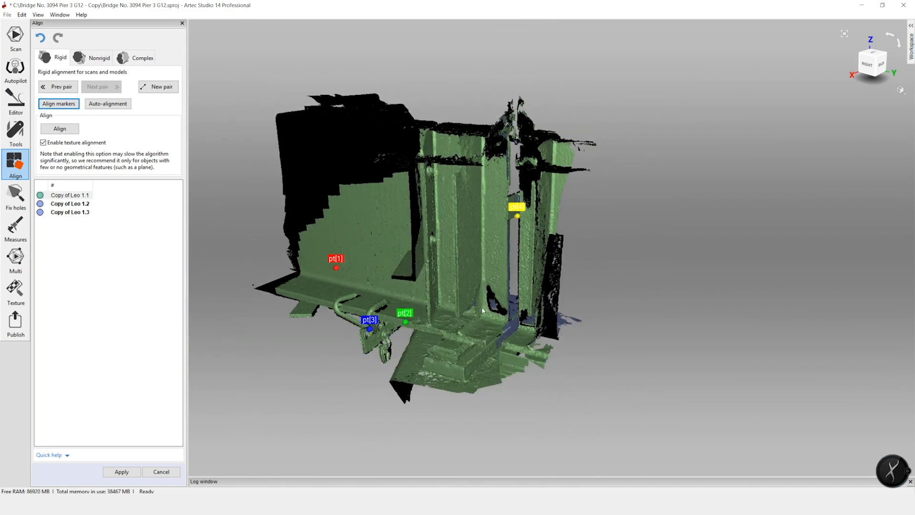
pyautogui.moveTo(383, 375); pyautogui.dragTo(536, 240)
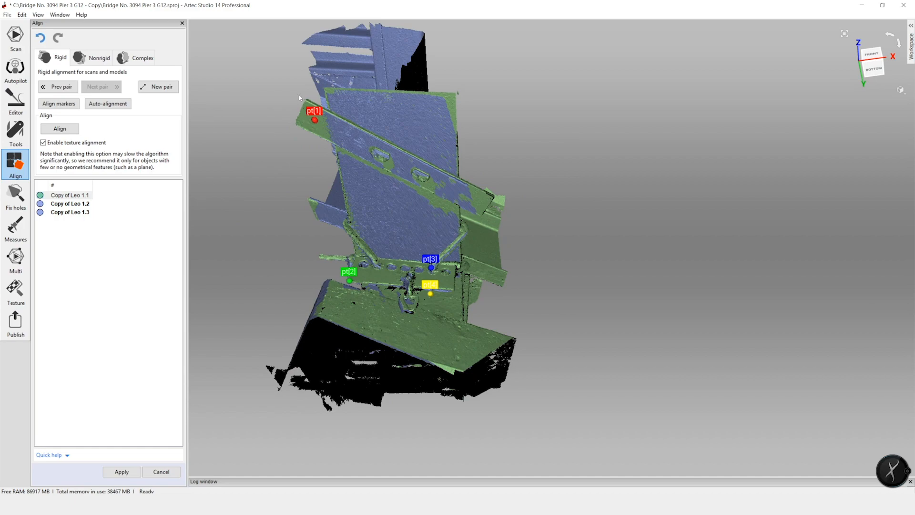
# - Add further matching points beside the slotted openings on the underside of the pier's bottom plate
pyautogui.scroll(5, 299, 97)
pyautogui.moveTo(417, 214)
pyautogui.mouseDown()
pyautogui.moveTo(465, 204)
pyautogui.moveTo(507, 215)
pyautogui.moveTo(505, 187)
pyautogui.moveTo(445, 185)
pyautogui.mouseUp()
pyautogui.scroll(2, 564, 196)
pyautogui.scroll(5, 566, 199)
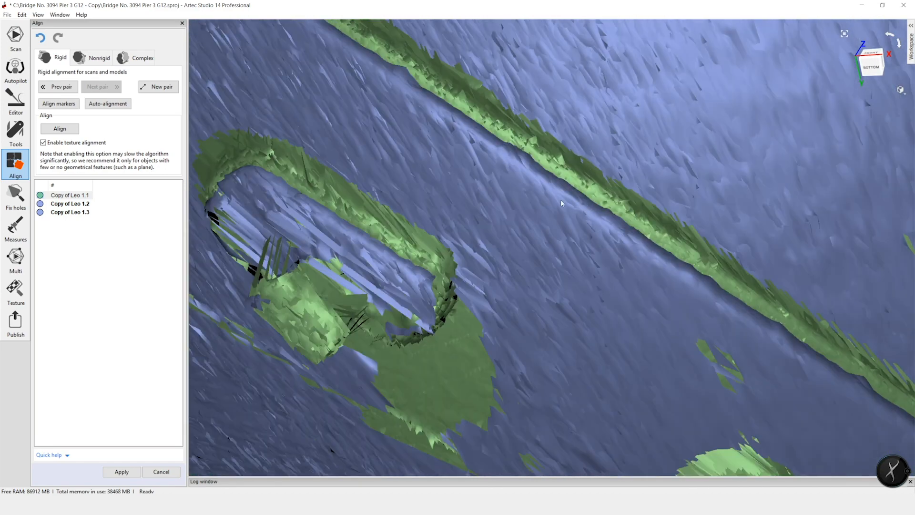
pyautogui.click(538, 180)
pyautogui.click(546, 157)
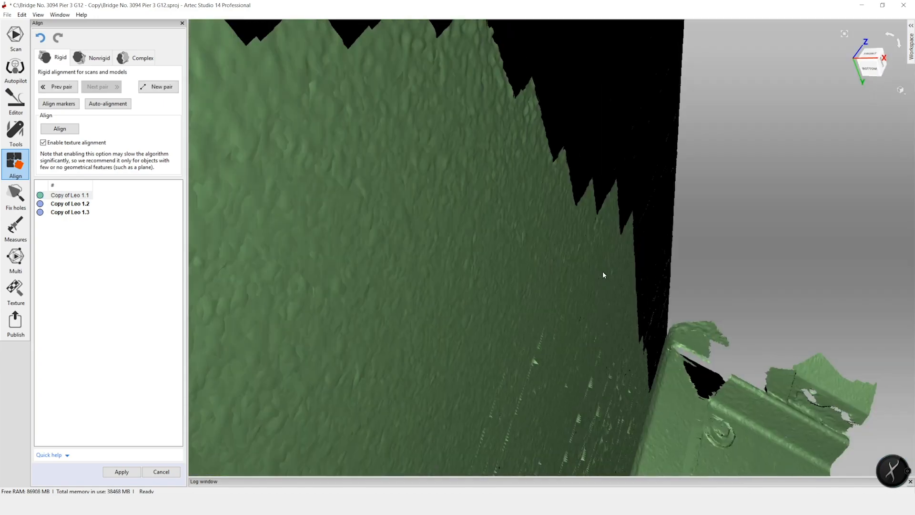
# - Add a seventh matching point pair on the vertical flange edge along the gap and realign the scans by their markers
pyautogui.scroll(-5, 603, 271)
pyautogui.moveTo(603, 270); pyautogui.dragTo(627, 268)
pyautogui.scroll(5, 476, 304)
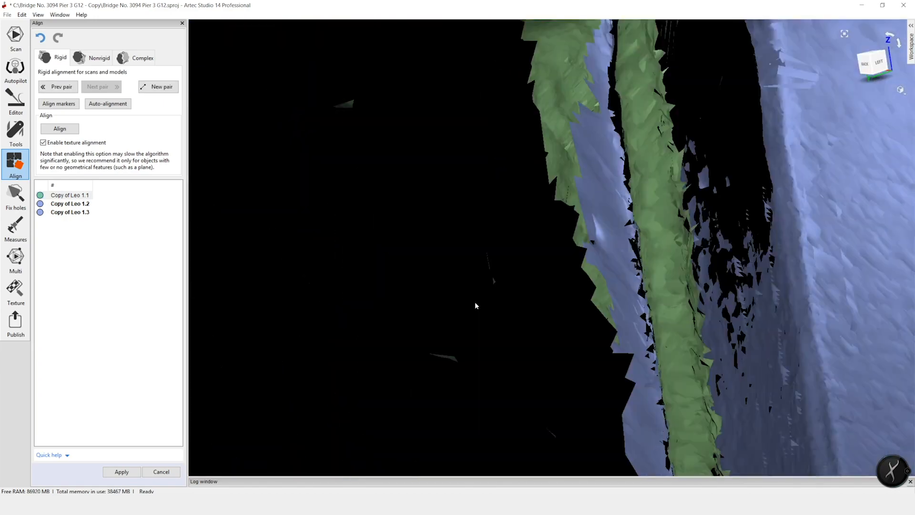
pyautogui.scroll(-5, 476, 303)
pyautogui.moveTo(476, 303); pyautogui.dragTo(519, 298)
pyautogui.scroll(6, 538, 265)
pyautogui.click(530, 250)
pyautogui.click(504, 265)
pyautogui.click(158, 87)
pyautogui.scroll(-7, 386, 313)
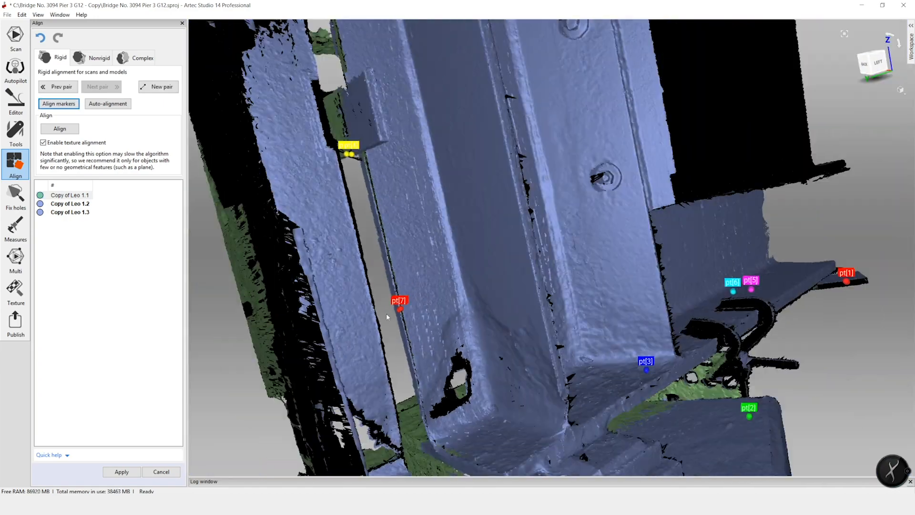
# - Add the eighth and ninth matching point pairs along the vertical edge beside the gap and realign the scans by their markers
pyautogui.scroll(6, 419, 405)
pyautogui.click(416, 381)
pyautogui.click(402, 384)
pyautogui.click(158, 87)
pyautogui.click(364, 134)
pyautogui.click(354, 138)
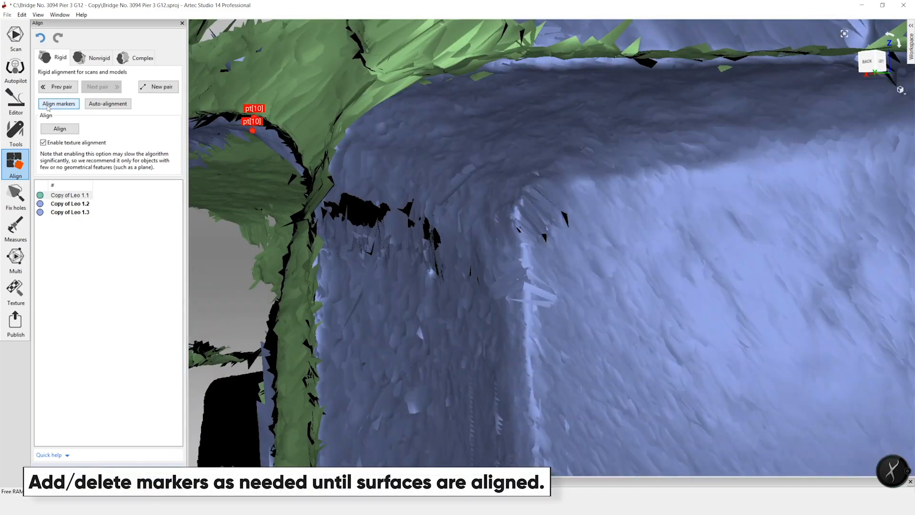
pyautogui.click(63, 106)
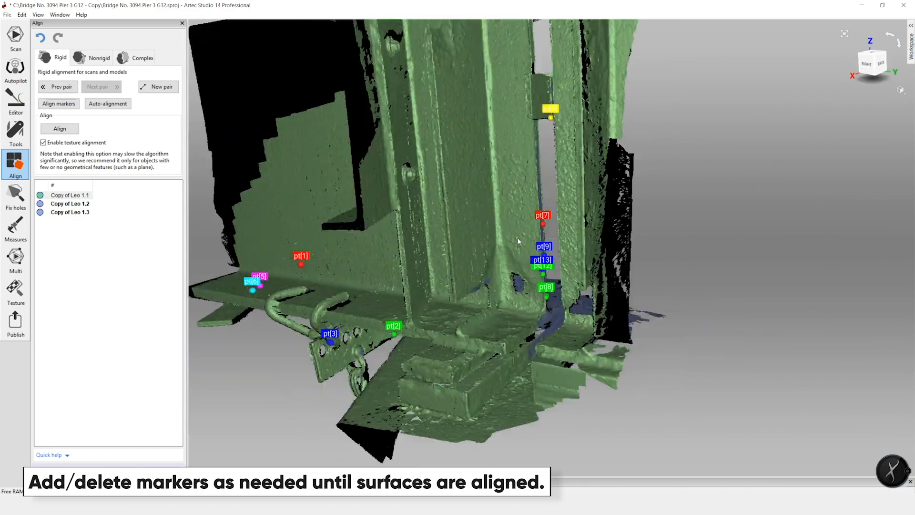
pyautogui.moveTo(517, 237); pyautogui.dragTo(605, 298)
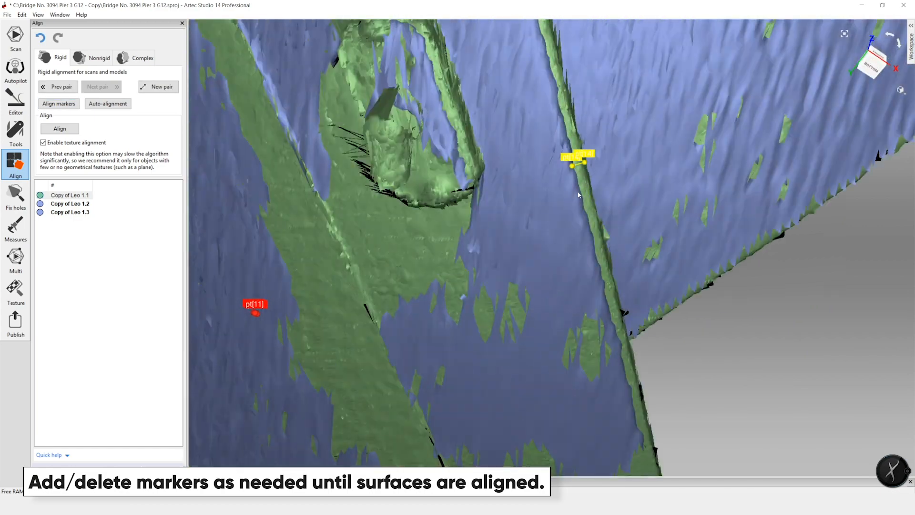
pyautogui.click(604, 298)
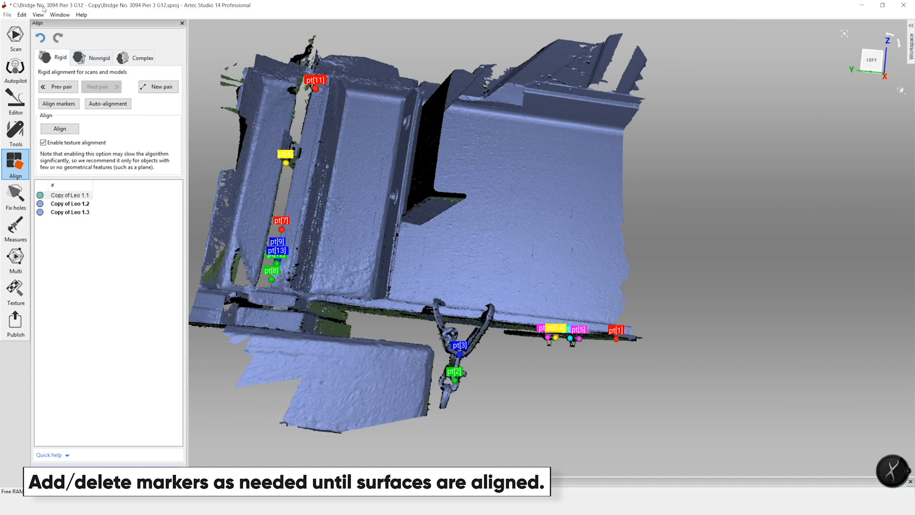
# - Display the scans in texture colour and examine how the printed targets on the underside strip coincide
pyautogui.click(40, 15)
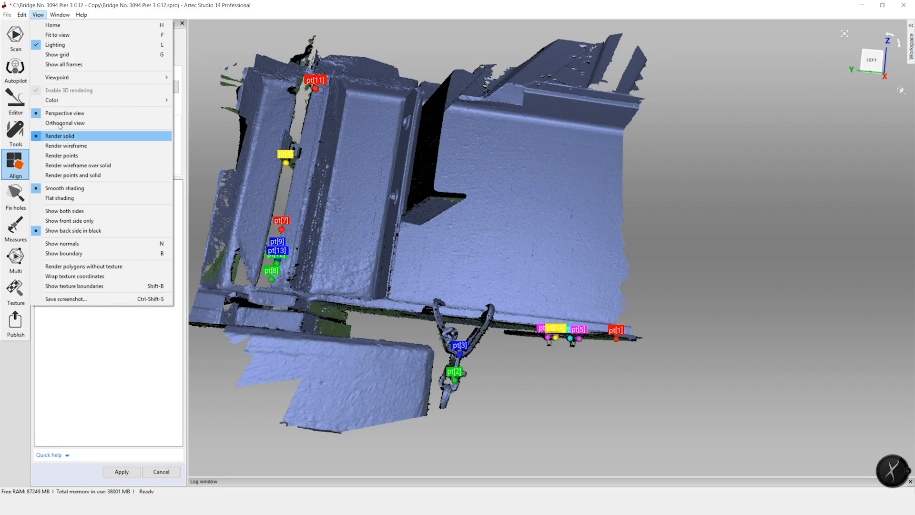
pyautogui.moveTo(116, 104)
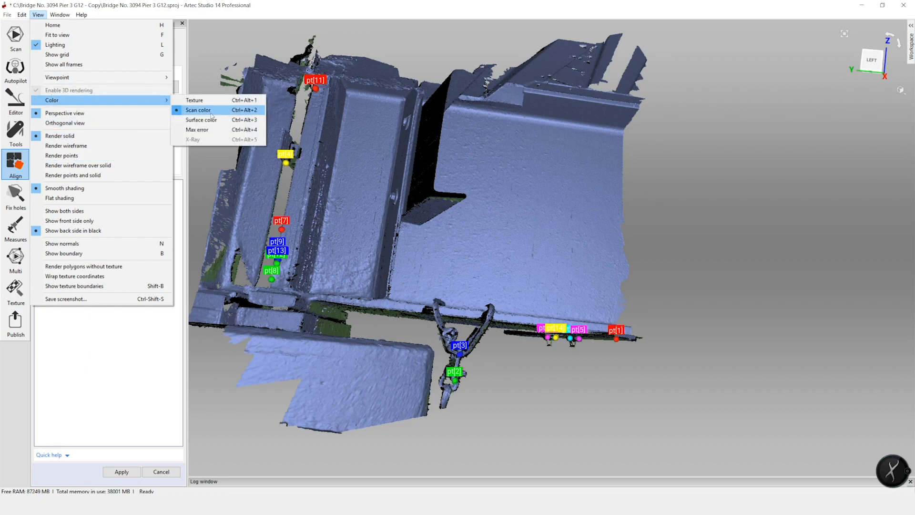
pyautogui.click(196, 100)
pyautogui.moveTo(421, 317); pyautogui.dragTo(462, 236)
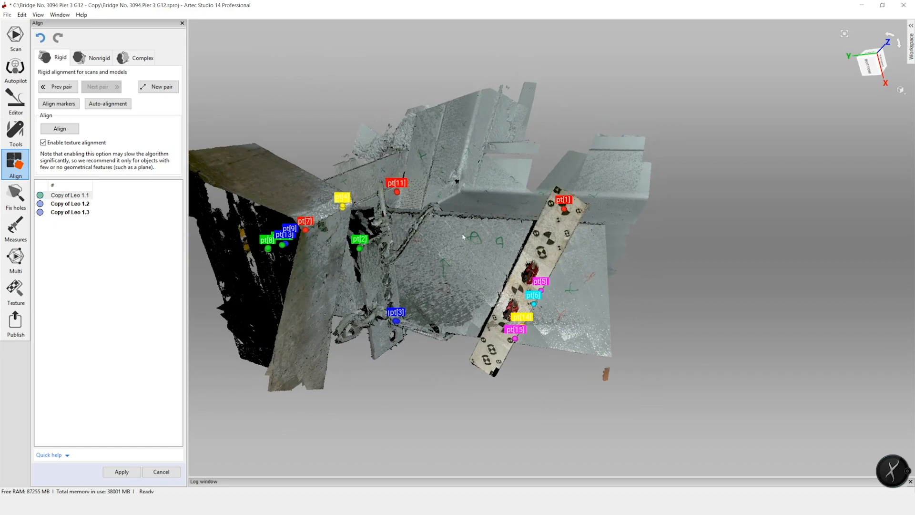
pyautogui.scroll(5, 518, 180)
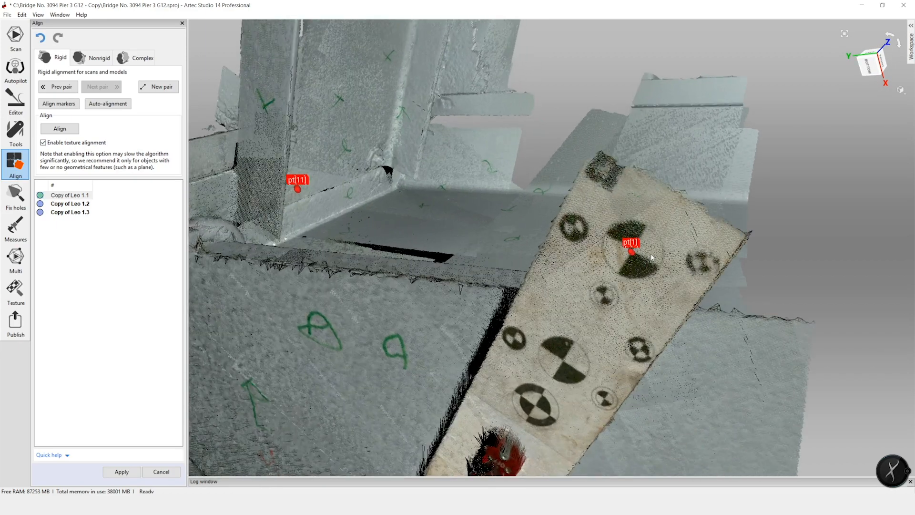
pyautogui.scroll(2, 668, 257)
pyautogui.scroll(-10, 586, 210)
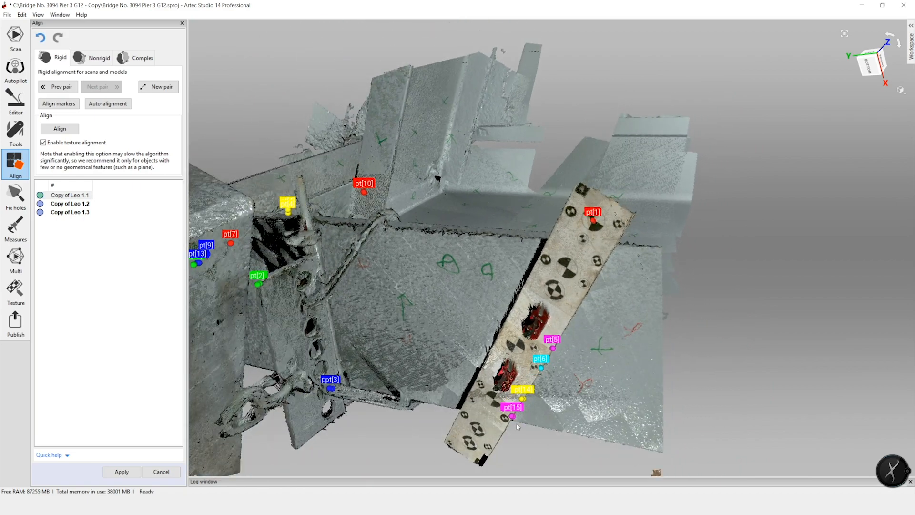
pyautogui.scroll(10, 518, 426)
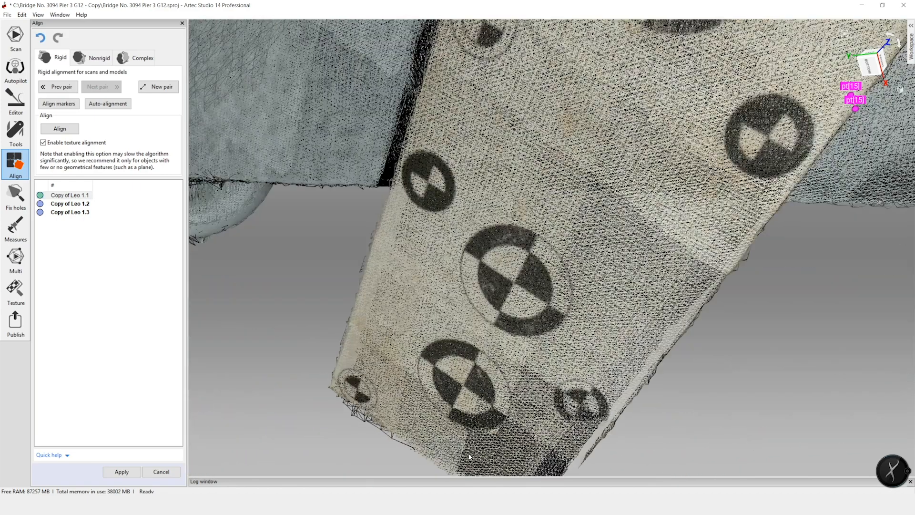
pyautogui.scroll(-5, 462, 379)
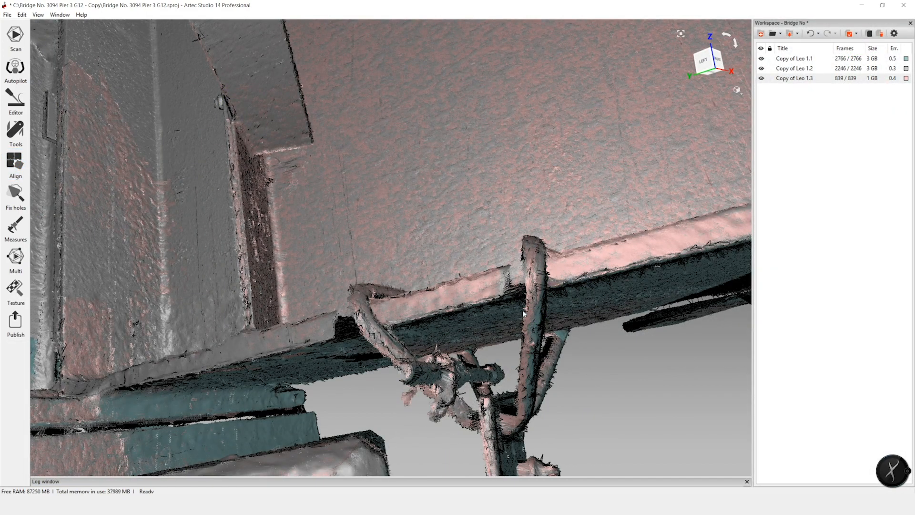
# - Erase the outlying surfaces beside the pier and around its base from all three scans using rectangular selections through the model
pyautogui.scroll(-6, 523, 313)
pyautogui.moveTo(454, 136); pyautogui.dragTo(564, 156)
pyautogui.moveTo(437, 225)
pyautogui.mouseDown()
pyautogui.moveTo(443, 309)
pyautogui.moveTo(666, 301)
pyautogui.mouseUp()
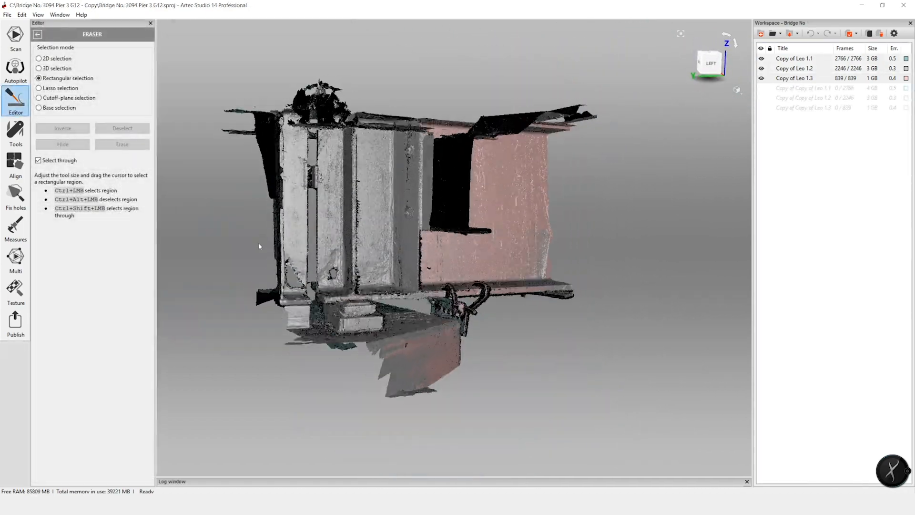
pyautogui.keyDown('ctrl'); pyautogui.moveTo(203, 67); pyautogui.dragTo(309, 336); pyautogui.keyUp('ctrl')
pyautogui.keyDown('ctrl'); pyautogui.moveTo(429, 95); pyautogui.dragTo(433, 399); pyautogui.keyUp('ctrl')
pyautogui.keyDown('ctrl'); pyautogui.moveTo(261, 106); pyautogui.dragTo(322, 145); pyautogui.keyUp('ctrl')
pyautogui.moveTo(546, 305)
pyautogui.mouseDown()
pyautogui.moveTo(550, 91)
pyautogui.moveTo(652, 256)
pyautogui.moveTo(276, 214)
pyautogui.moveTo(313, 373)
pyautogui.moveTo(539, 448)
pyautogui.moveTo(460, 382)
pyautogui.mouseUp()
pyautogui.keyDown('ctrl'); pyautogui.moveTo(285, 89); pyautogui.dragTo(364, 246); pyautogui.keyUp('ctrl')
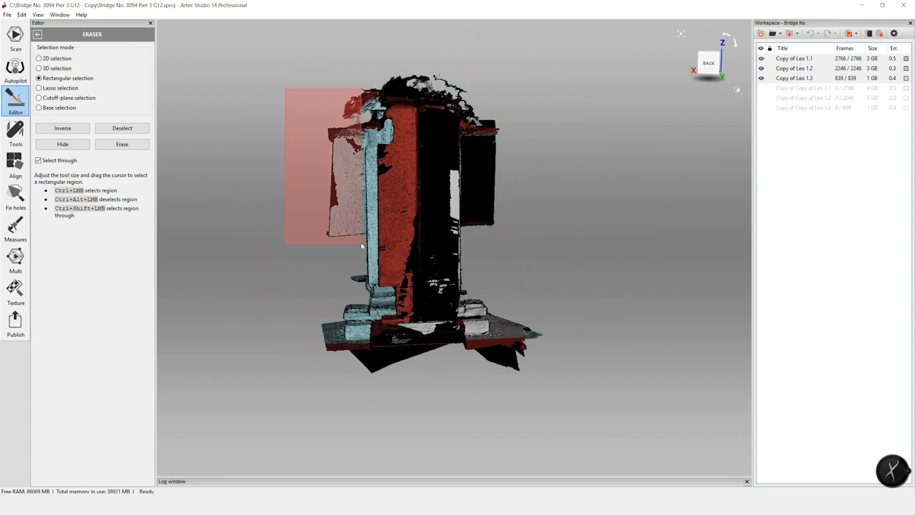
pyautogui.keyDown('ctrl'); pyautogui.moveTo(289, 309); pyautogui.dragTo(334, 380); pyautogui.keyUp('ctrl')
pyautogui.keyDown('ctrl'); pyautogui.moveTo(490, 313); pyautogui.dragTo(585, 385); pyautogui.keyUp('ctrl')
pyautogui.click(123, 144)
# - Erase the stray fragments around the top of the pier with a rectangular selection
pyautogui.keyDown('ctrl'); pyautogui.moveTo(507, 147); pyautogui.dragTo(470, 89); pyautogui.keyUp('ctrl')
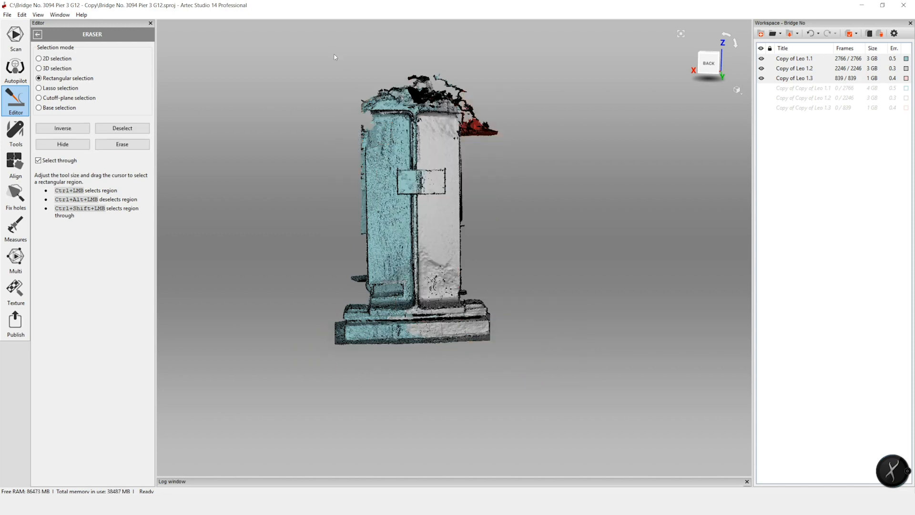
pyautogui.keyDown('ctrl'); pyautogui.moveTo(338, 50); pyautogui.dragTo(492, 100); pyautogui.keyUp('ctrl')
pyautogui.click(122, 144)
# - Paint over leftover stray surfaces with the 2D selection brush and erase them
pyautogui.moveTo(229, 200)
pyautogui.mouseDown()
pyautogui.moveTo(311, 241)
pyautogui.moveTo(212, 140)
pyautogui.moveTo(211, 119)
pyautogui.mouseUp()
pyautogui.scroll(10, 363, 191)
pyautogui.click(39, 58)
pyautogui.moveTo(243, 266)
pyautogui.keyDown('ctrl'); pyautogui.mouseDown()
pyautogui.moveTo(479, 129)
pyautogui.moveTo(294, 247)
pyautogui.moveTo(471, 148)
pyautogui.moveTo(524, 133)
pyautogui.moveTo(382, 212)
pyautogui.mouseUp(); pyautogui.keyUp('ctrl')
pyautogui.moveTo(179, 315)
pyautogui.keyDown('ctrl'); pyautogui.mouseDown()
pyautogui.moveTo(187, 296)
pyautogui.moveTo(225, 269)
pyautogui.mouseUp(); pyautogui.keyUp('ctrl')
pyautogui.click(122, 145)
# - Brush over the remaining ragged strip above the plate corner using 2D selection and erase it
pyautogui.scroll(-10, 466, 316)
pyautogui.moveTo(466, 317); pyautogui.dragTo(448, 410)
pyautogui.scroll(5, 267, 185)
pyautogui.moveTo(305, 248)
pyautogui.keyDown('ctrl'); pyautogui.mouseDown()
pyautogui.moveTo(307, 179)
pyautogui.moveTo(313, 190)
pyautogui.mouseUp(); pyautogui.keyUp('ctrl')
pyautogui.moveTo(272, 274); pyautogui.dragTo(444, 286)
pyautogui.moveTo(250, 245)
pyautogui.keyDown('ctrl'); pyautogui.mouseDown()
pyautogui.moveTo(366, 231)
pyautogui.moveTo(393, 218)
pyautogui.mouseUp(); pyautogui.keyUp('ctrl')
pyautogui.moveTo(330, 281); pyautogui.dragTo(435, 253)
pyautogui.scroll(5, 496, 191)
pyautogui.moveTo(388, 171)
pyautogui.keyDown('ctrl'); pyautogui.mouseDown()
pyautogui.moveTo(393, 214)
pyautogui.moveTo(438, 141)
pyautogui.moveTo(456, 136)
pyautogui.mouseUp(); pyautogui.keyUp('ctrl')
pyautogui.click(125, 145)
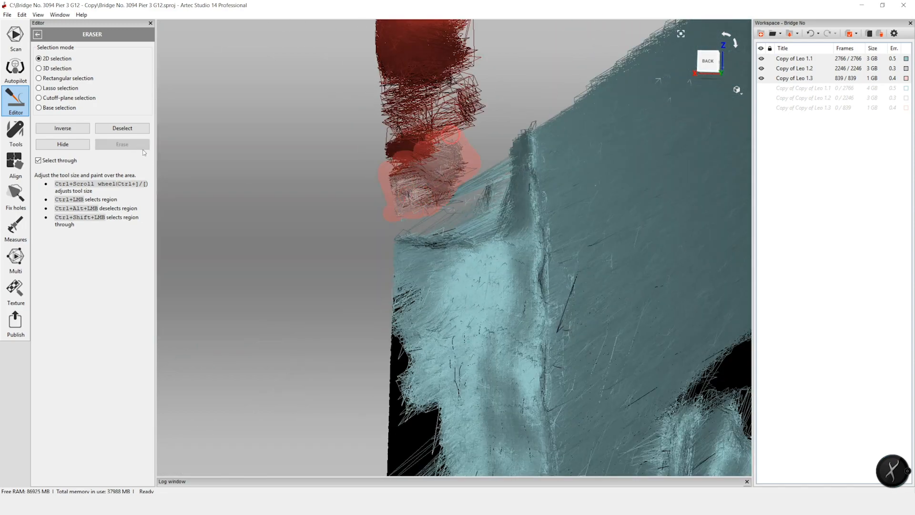
# - Run Fast fusion on the three Leo scans without performing Global registration first
pyautogui.scroll(-10, 372, 248)
pyautogui.click(23, 133)
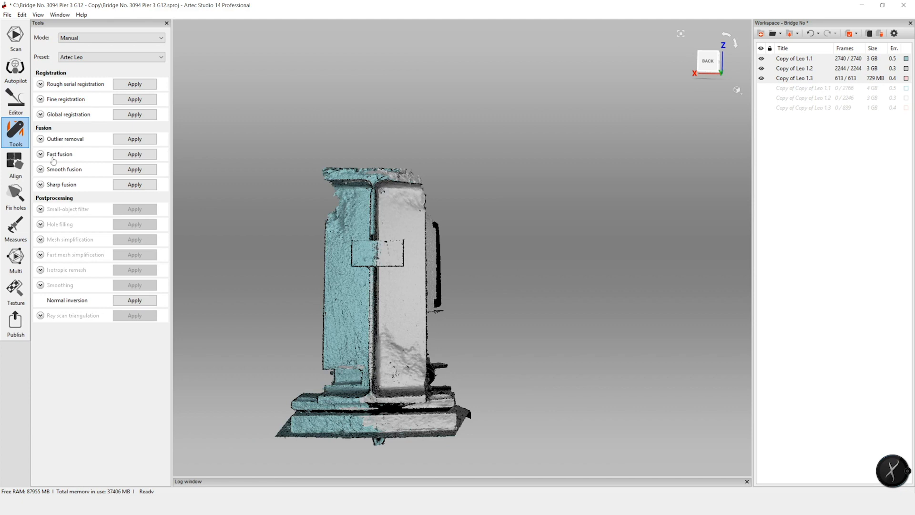
pyautogui.click(135, 154)
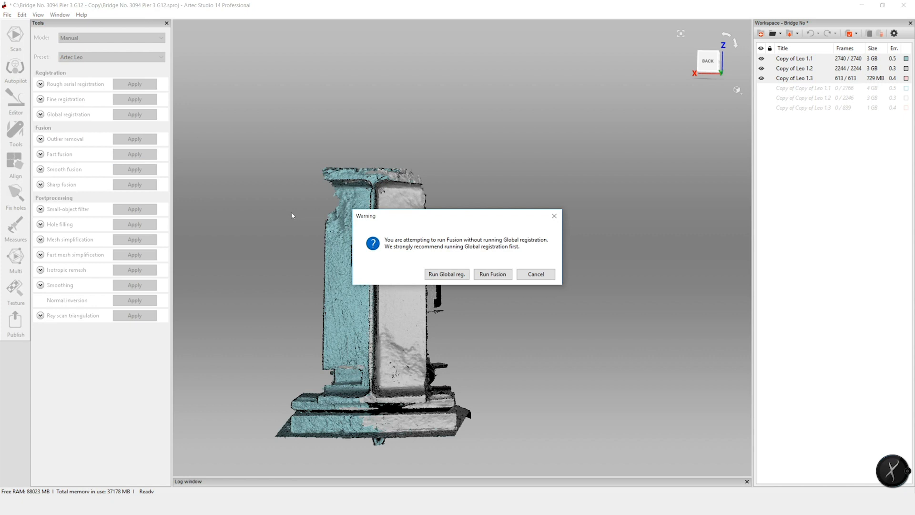
pyautogui.click(493, 274)
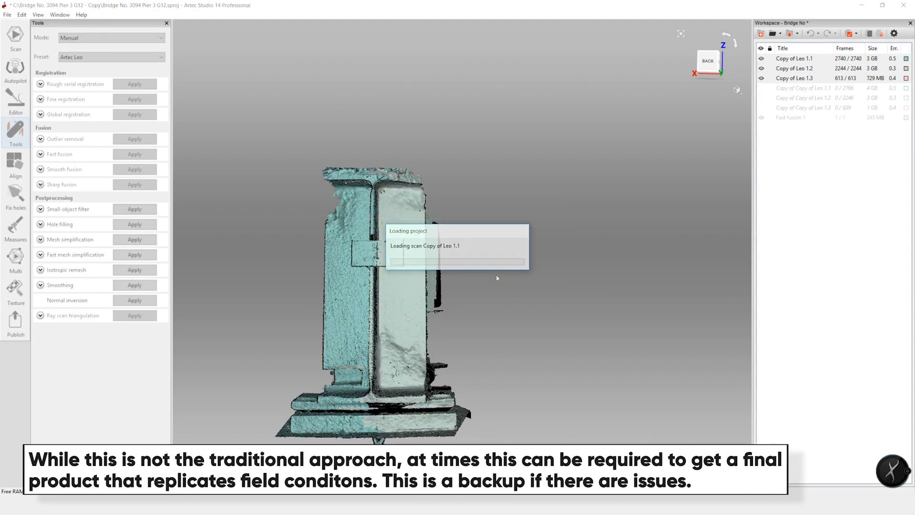
# - Fit an unconstrained section plane through three points: the upper web end and both sides of the bottom flange
pyautogui.moveTo(411, 318); pyautogui.dragTo(193, 290)
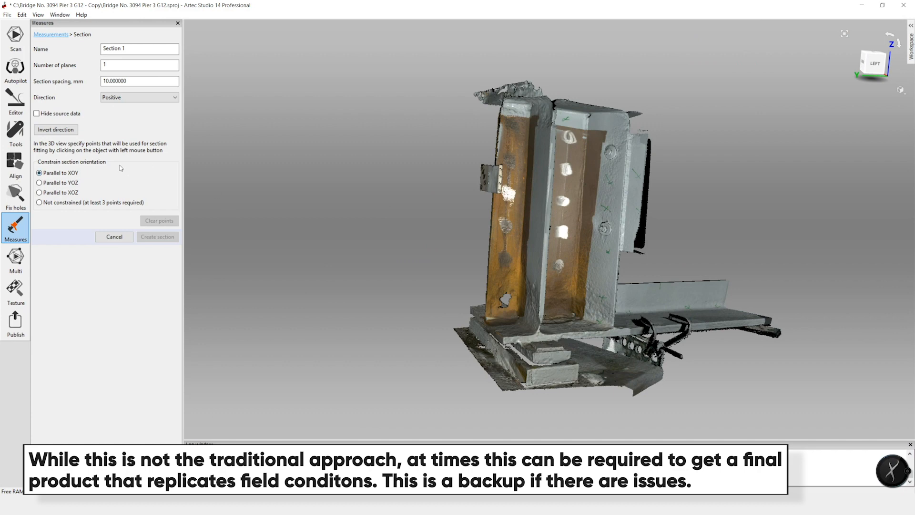
pyautogui.click(43, 204)
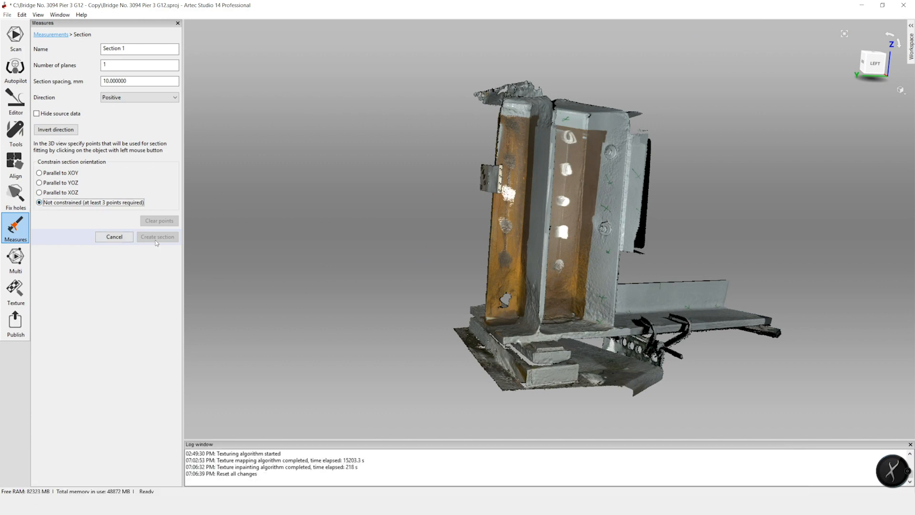
pyautogui.moveTo(541, 356); pyautogui.dragTo(607, 364)
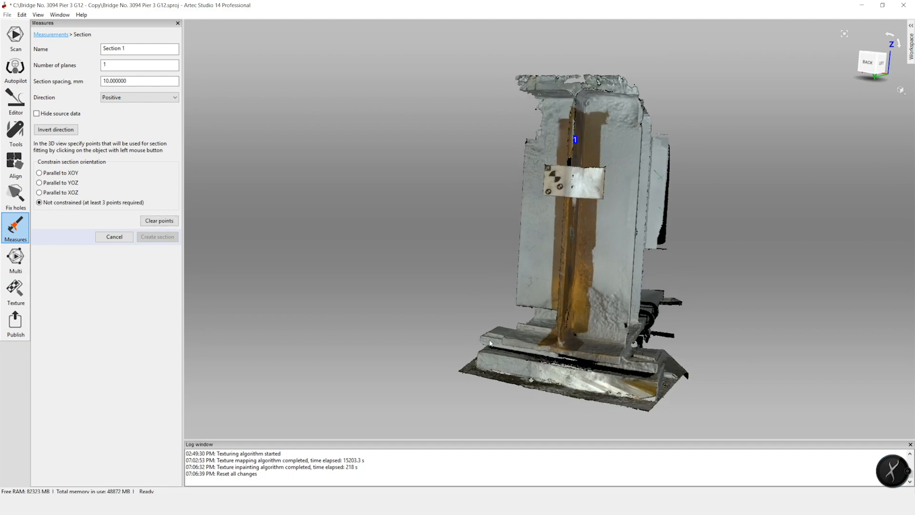
pyautogui.click(601, 362)
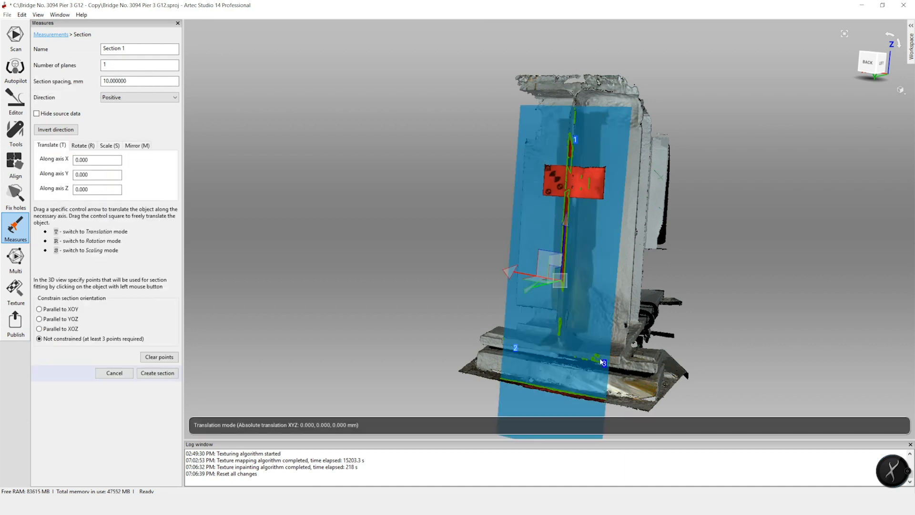
# - Shift the section plane -22.185 mm along the Y axis and create the section
pyautogui.moveTo(538, 285); pyautogui.dragTo(552, 287)
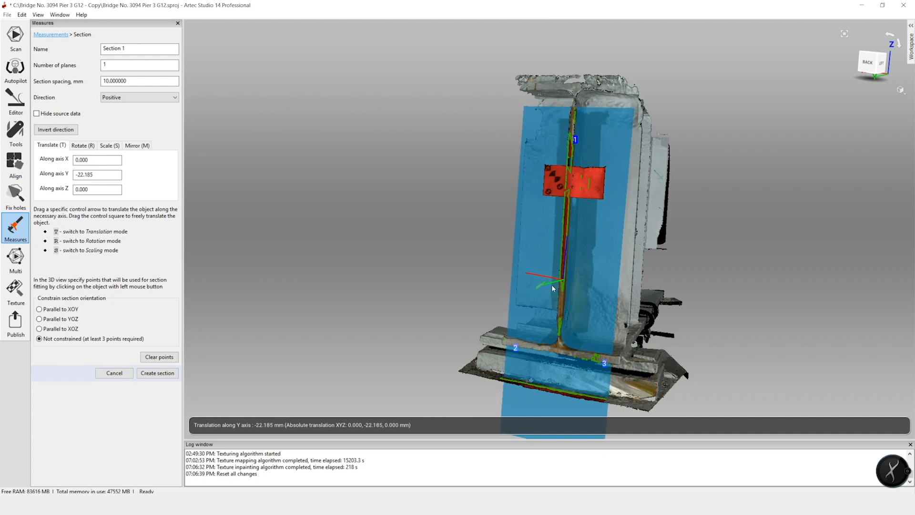
pyautogui.moveTo(552, 288); pyautogui.dragTo(553, 288)
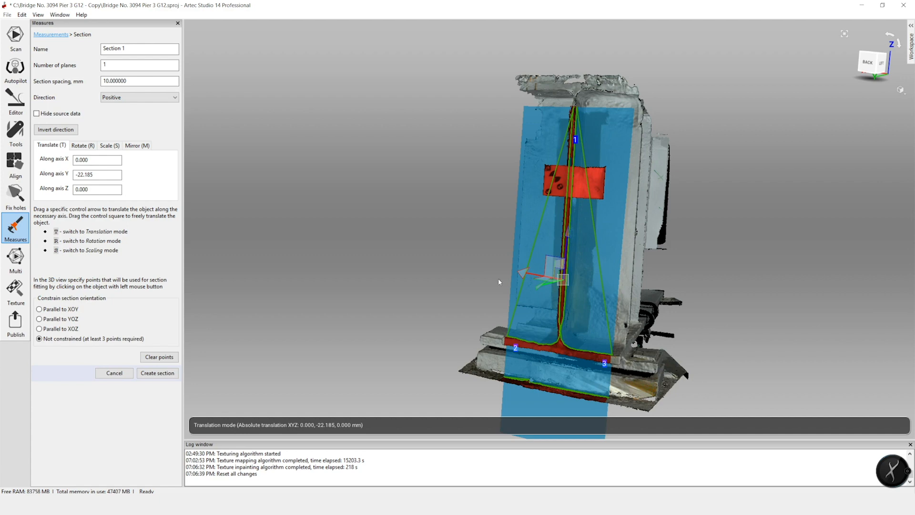
pyautogui.click(157, 374)
# - Set Section 1 to 3 planes spaced 160 mm apart and check the resulting contours from the side
pyautogui.doubleClick(106, 65)
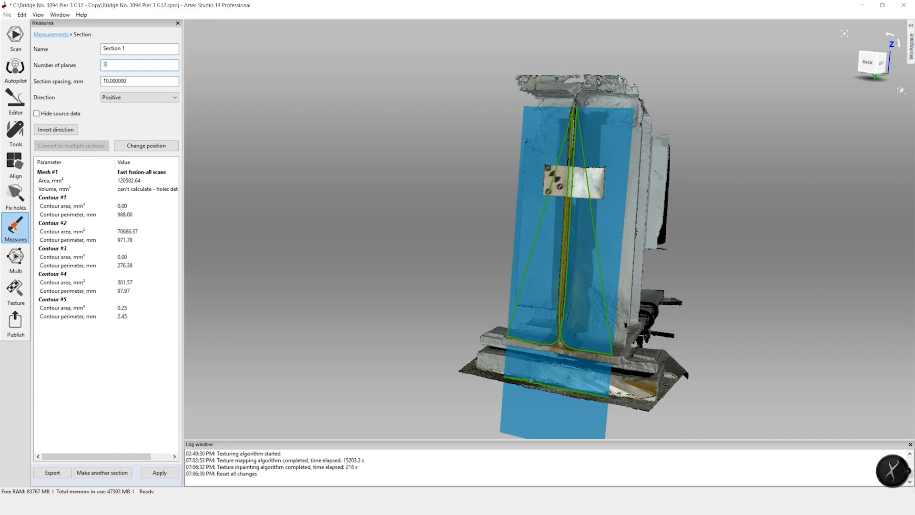
pyautogui.click(128, 82)
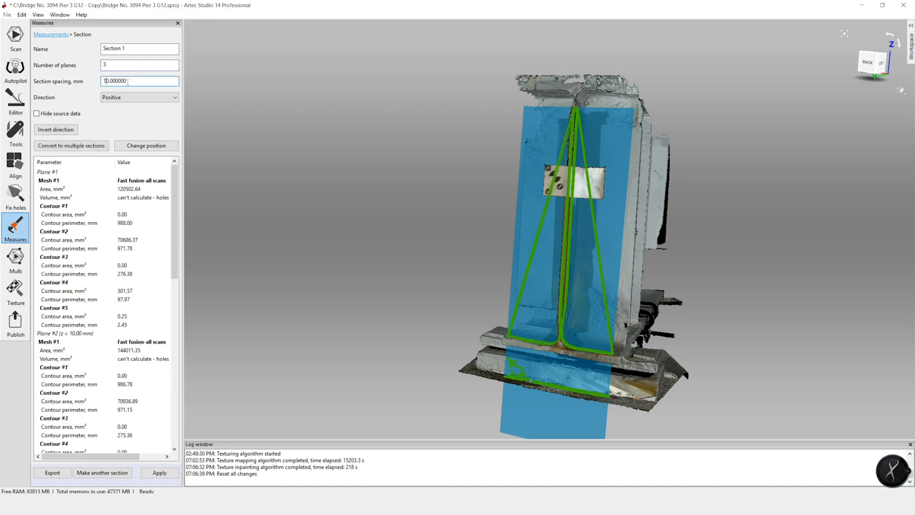
pyautogui.click(404, 334)
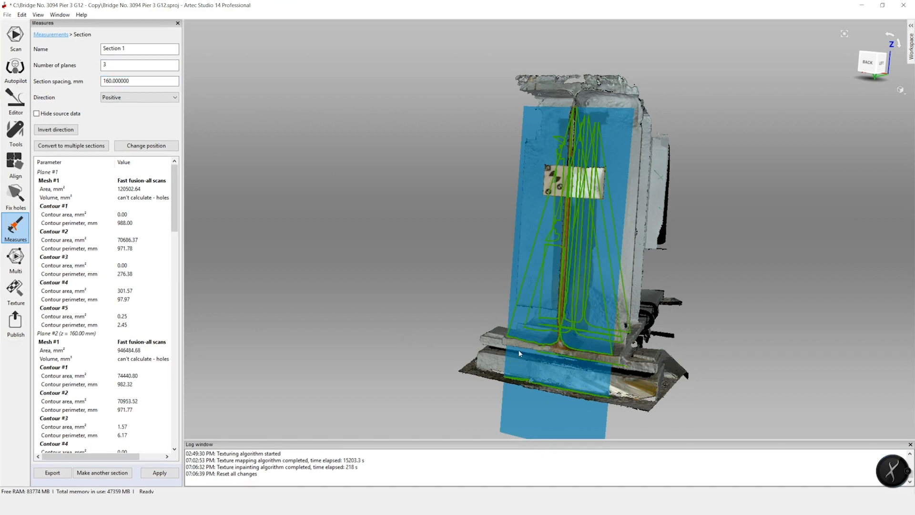
pyautogui.moveTo(643, 348); pyautogui.dragTo(488, 345)
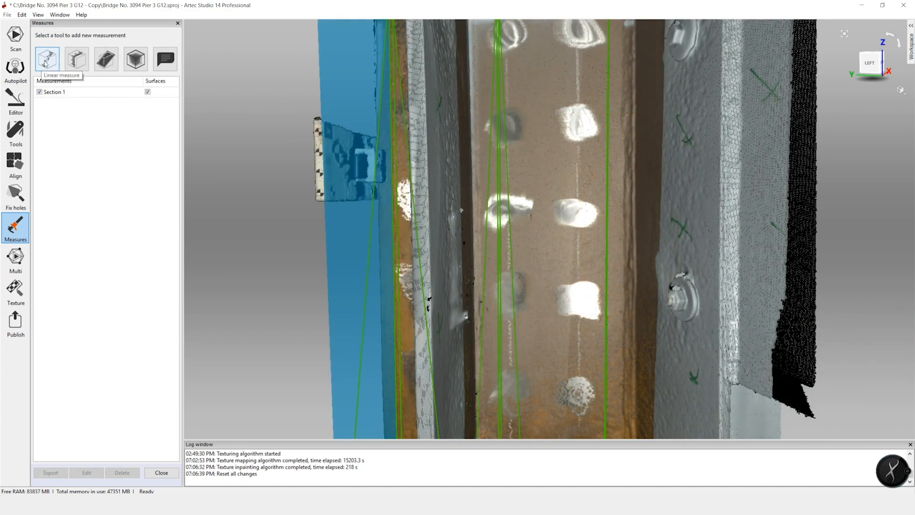
# - Start a linear measurement on Fast fusion-all scans with all measurements shown
pyautogui.click(46, 59)
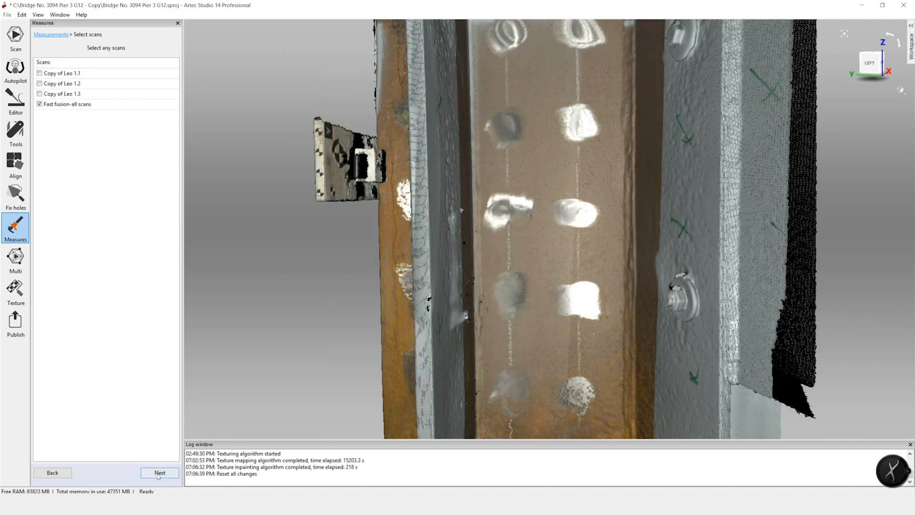
pyautogui.click(159, 473)
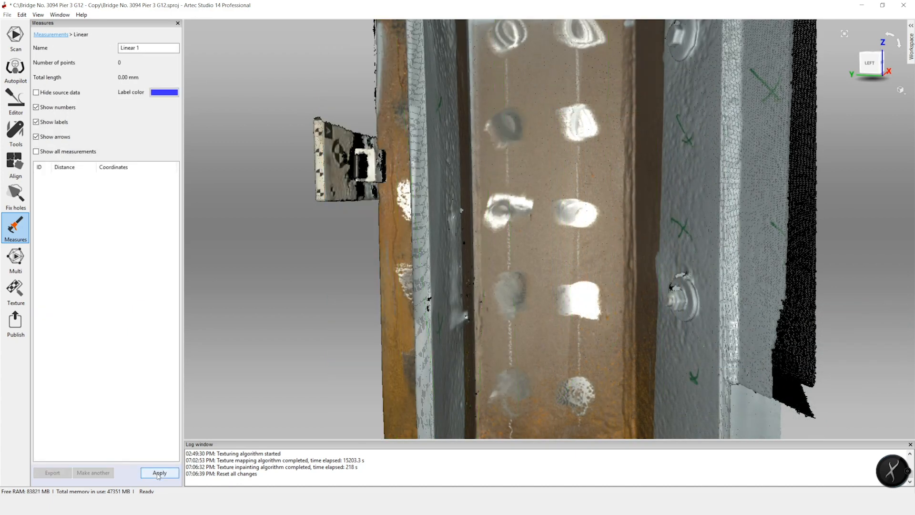
pyautogui.click(36, 152)
# - Measure the web's thickness between its two section contours at the first plane, nearest the small target plate
pyautogui.moveTo(288, 233); pyautogui.dragTo(409, 265)
pyautogui.scroll(5, 413, 201)
pyautogui.click(413, 183)
pyautogui.moveTo(414, 183); pyautogui.dragTo(661, 272)
pyautogui.click(308, 194)
pyautogui.scroll(6, 316, 183)
pyautogui.scroll(-2, 315, 183)
pyautogui.moveTo(264, 245); pyautogui.dragTo(275, 232)
pyautogui.moveTo(510, 310); pyautogui.dragTo(414, 305)
pyautogui.scroll(-3, 410, 241)
pyautogui.scroll(3, 389, 202)
pyautogui.moveTo(388, 201); pyautogui.dragTo(389, 202)
pyautogui.scroll(-5, 509, 271)
pyautogui.scroll(2, 476, 250)
pyautogui.moveTo(480, 251); pyautogui.dragTo(484, 258)
pyautogui.scroll(-6, 537, 277)
pyautogui.moveTo(545, 318); pyautogui.dragTo(268, 396)
# - Try to place a second linear measurement across the web at the middle section plane, with all measurements shown
pyautogui.click(93, 473)
pyautogui.click(36, 151)
pyautogui.scroll(5, 414, 281)
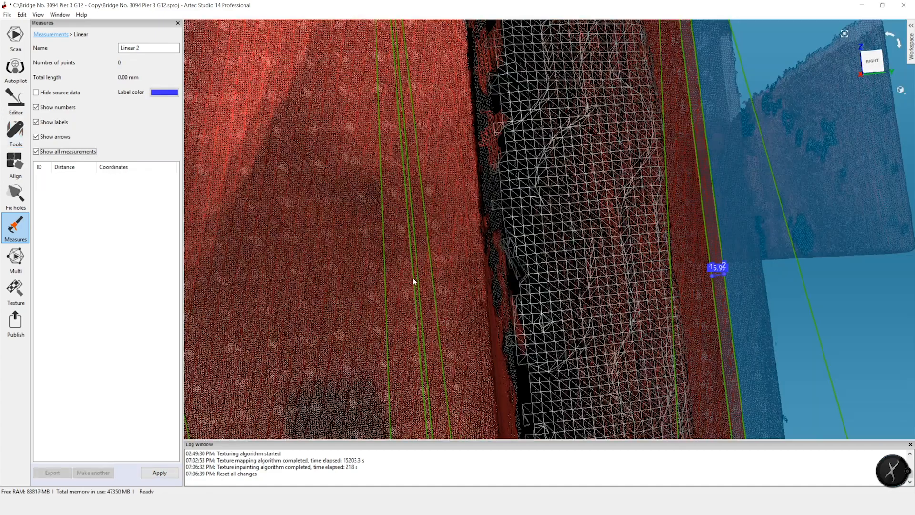
pyautogui.click(414, 281)
pyautogui.scroll(-5, 414, 281)
pyautogui.moveTo(744, 286); pyautogui.dragTo(467, 296)
pyautogui.moveTo(541, 292); pyautogui.dragTo(542, 281)
pyautogui.moveTo(634, 285); pyautogui.dragTo(667, 296)
pyautogui.moveTo(525, 285); pyautogui.dragTo(414, 305)
pyautogui.scroll(3, 414, 303)
pyautogui.moveTo(580, 356); pyautogui.dragTo(764, 237)
pyautogui.click(774, 252)
pyautogui.scroll(3, 774, 252)
pyautogui.moveTo(706, 232); pyautogui.dragTo(914, 299)
pyautogui.scroll(-5, 708, 228)
pyautogui.moveTo(448, 324); pyautogui.dragTo(647, 333)
pyautogui.scroll(6, 599, 228)
pyautogui.moveTo(593, 228); pyautogui.dragTo(587, 236)
pyautogui.moveTo(587, 237); pyautogui.dragTo(588, 236)
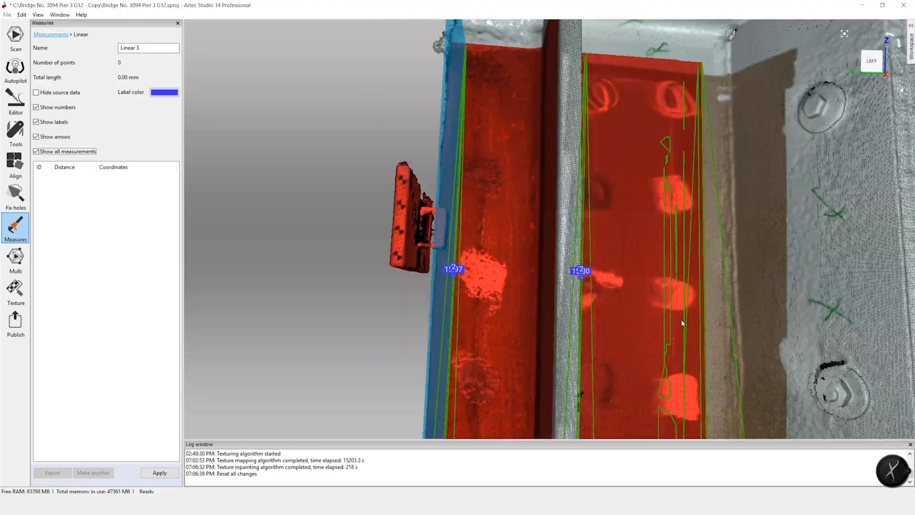
# - Measure the web's thickness between its two section contours at the middle plane
pyautogui.scroll(3, 691, 277)
pyautogui.click(699, 279)
pyautogui.scroll(-5, 715, 293)
pyautogui.moveTo(591, 328); pyautogui.dragTo(372, 324)
# - Measure the web's thickness at the third section plane and compare the three measurements from the front
pyautogui.scroll(5, 273, 302)
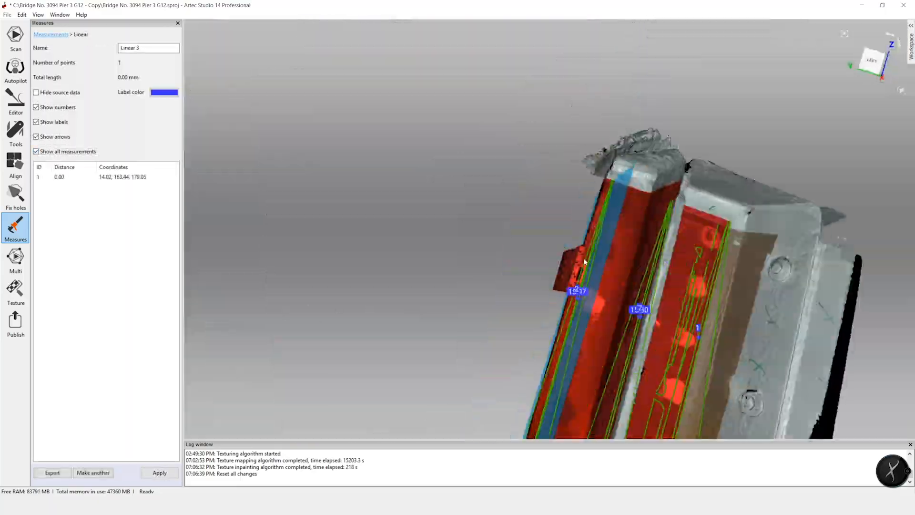
pyautogui.scroll(6, 701, 331)
pyautogui.click(704, 333)
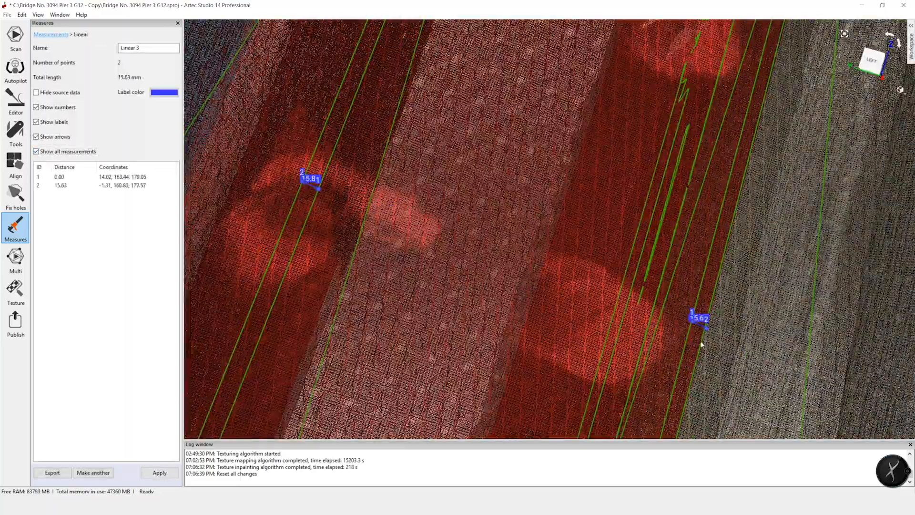
pyautogui.scroll(-3, 701, 338)
pyautogui.moveTo(414, 329); pyautogui.dragTo(539, 235)
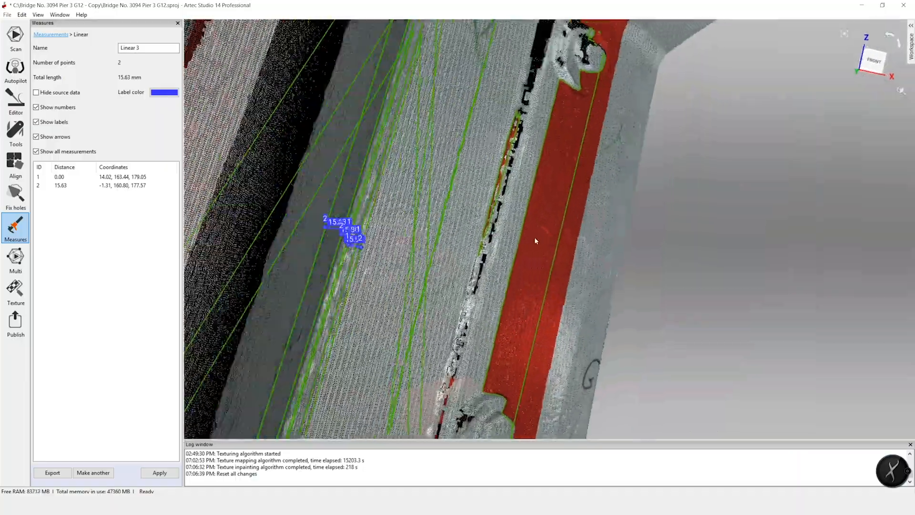
pyautogui.scroll(2, 301, 242)
pyautogui.scroll(2, 324, 233)
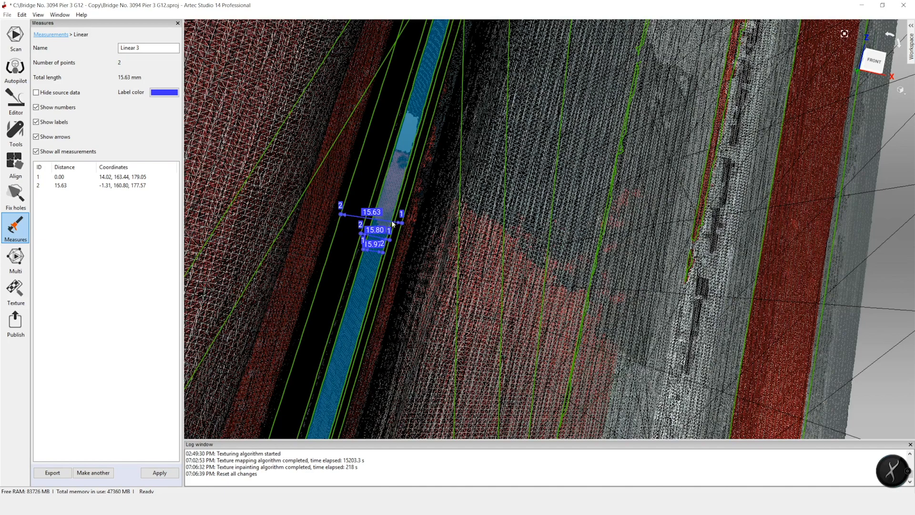
# - Move the first endpoint of the Linear 3 web measurement along its section contour and apply the change
pyautogui.scroll(2, 393, 224)
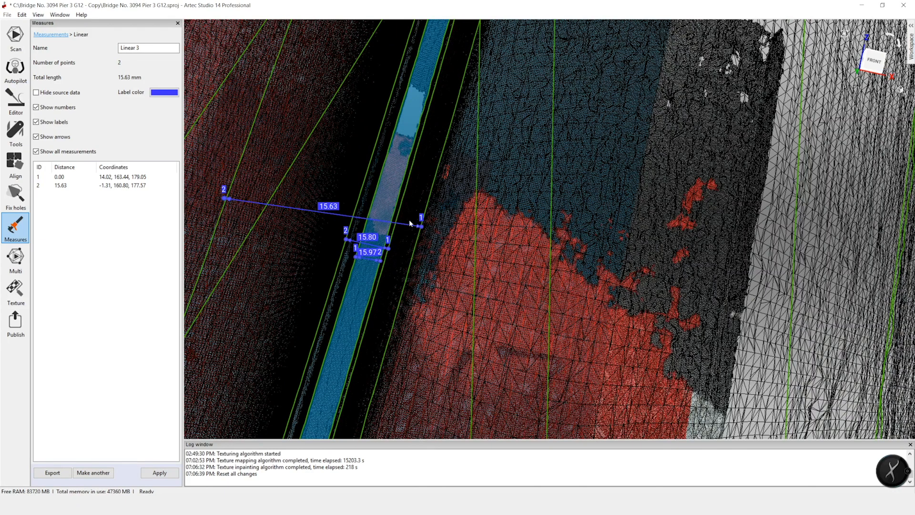
pyautogui.moveTo(422, 230); pyautogui.dragTo(414, 261)
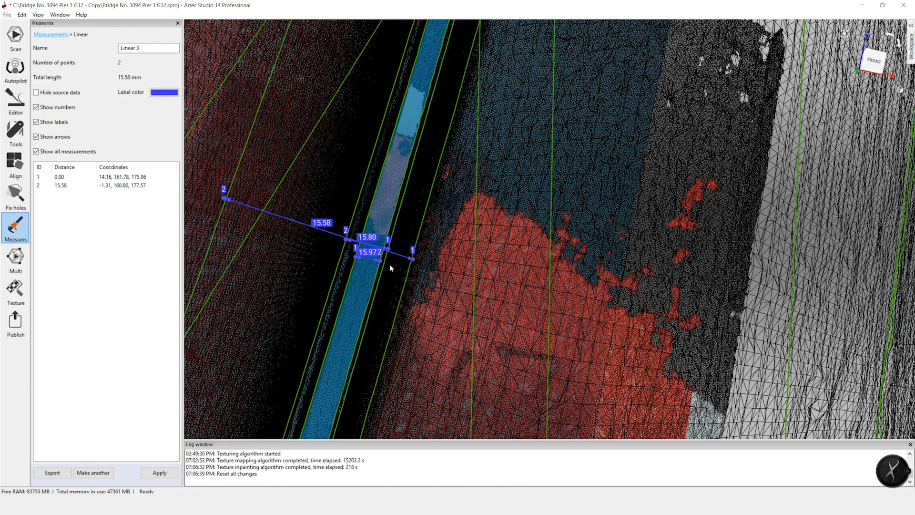
pyautogui.scroll(2, 390, 268)
pyautogui.moveTo(362, 261); pyautogui.dragTo(340, 227)
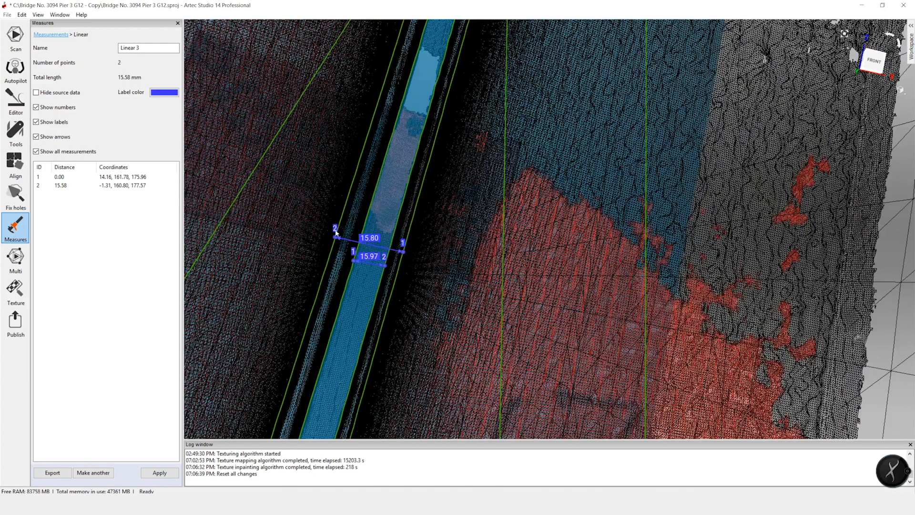
pyautogui.click(160, 473)
# - Edit the Linear 2 measurement with all measurements shown, shifting its first endpoint slightly down the section contour
pyautogui.click(59, 113)
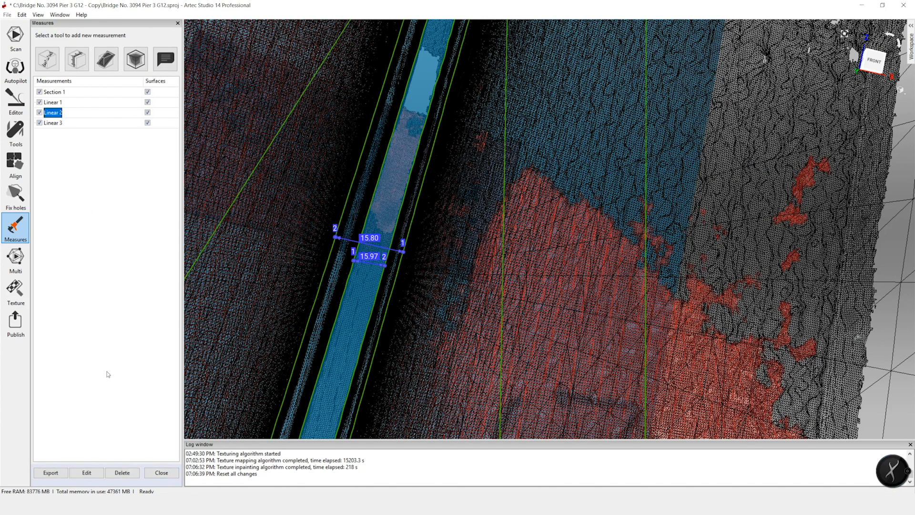
pyautogui.click(87, 473)
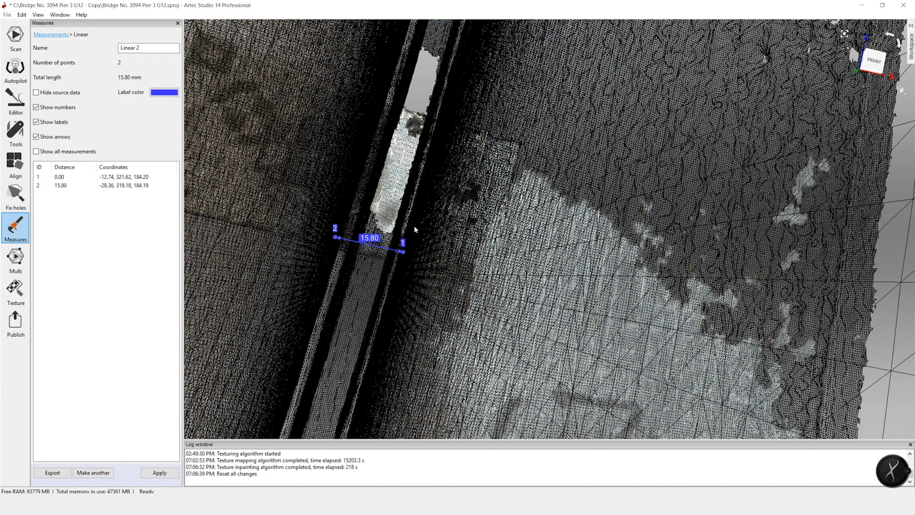
pyautogui.scroll(4, 417, 229)
pyautogui.click(37, 152)
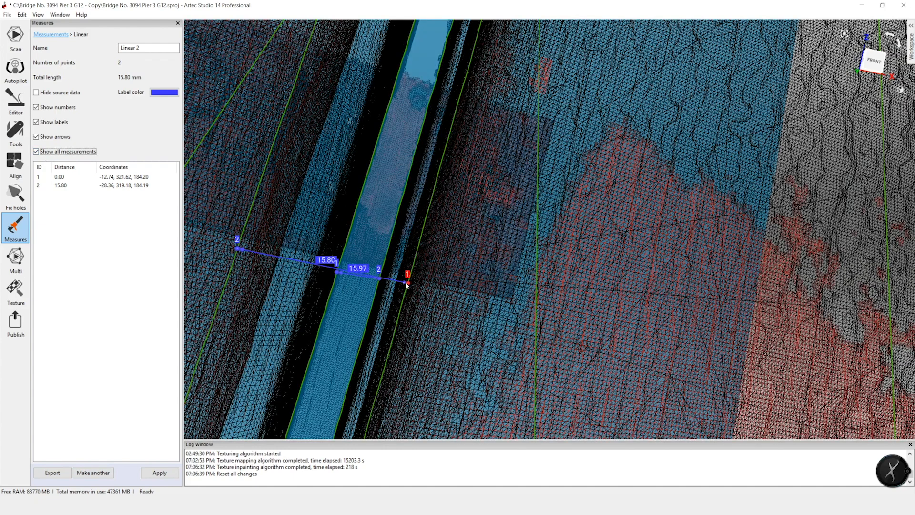
pyautogui.moveTo(407, 285); pyautogui.dragTo(404, 297)
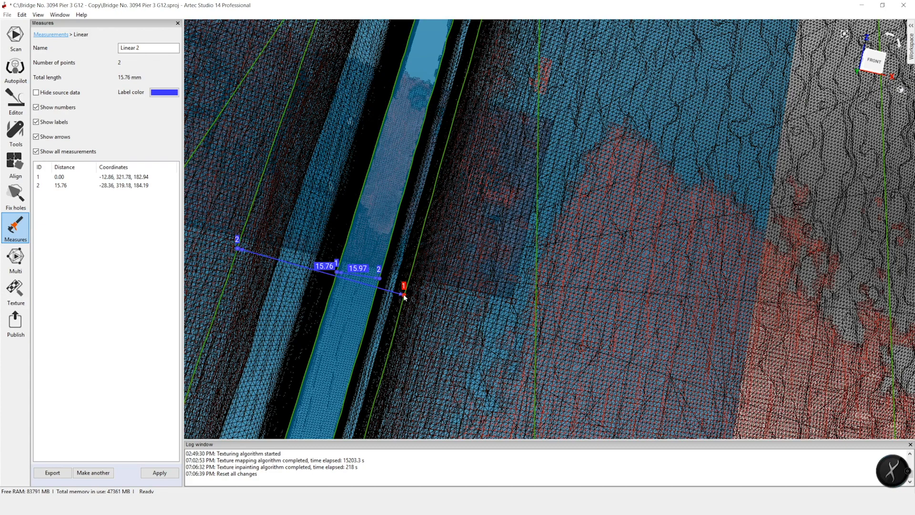
pyautogui.click(156, 472)
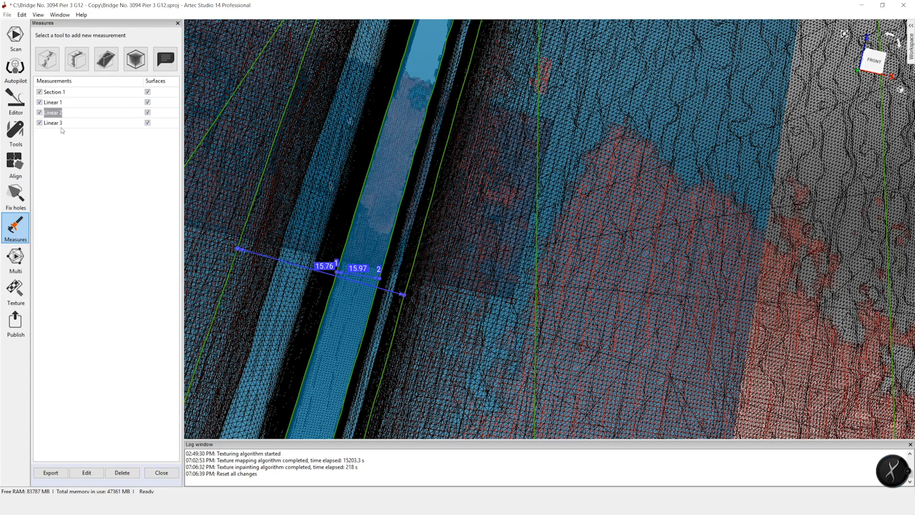
# - Edit the Linear 1 measurement with all measurements shown, shift its second endpoint down the contour, and compare the three measurements
pyautogui.click(91, 474)
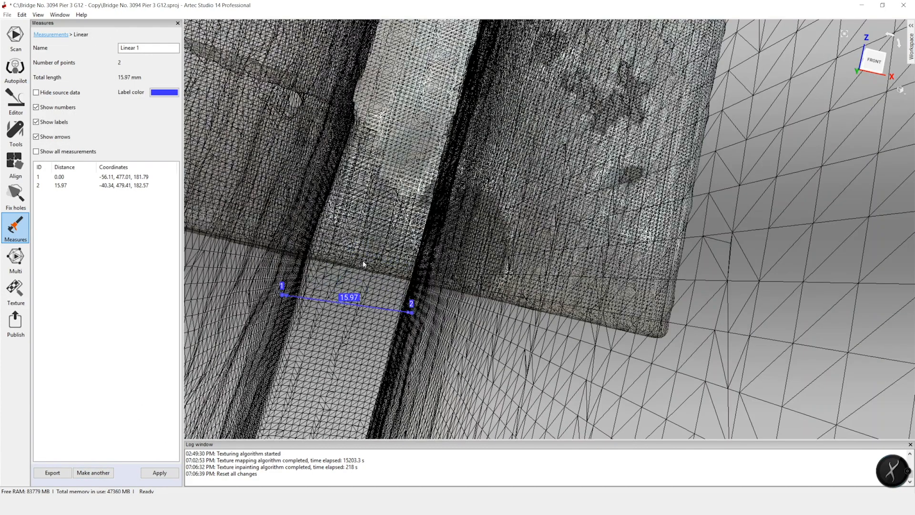
pyautogui.click(36, 151)
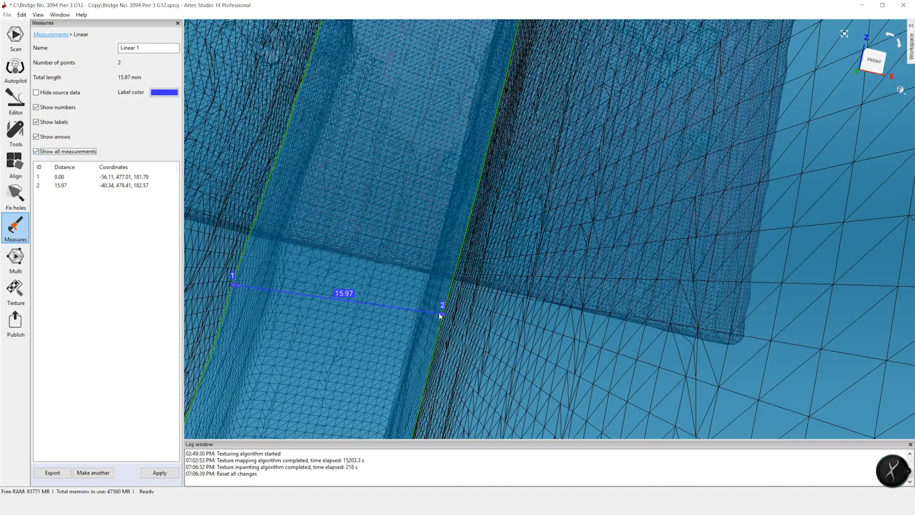
pyautogui.moveTo(440, 315); pyautogui.dragTo(438, 335)
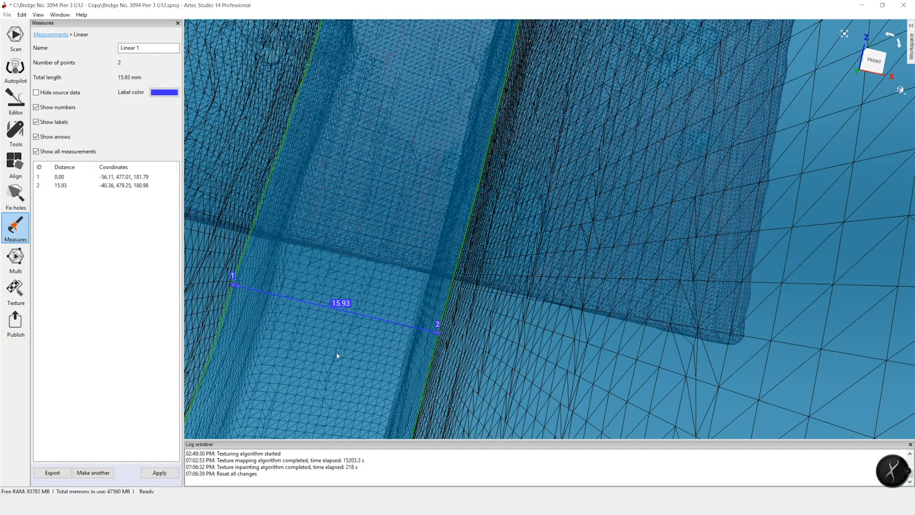
pyautogui.scroll(-5, 335, 357)
pyautogui.scroll(-5, 372, 363)
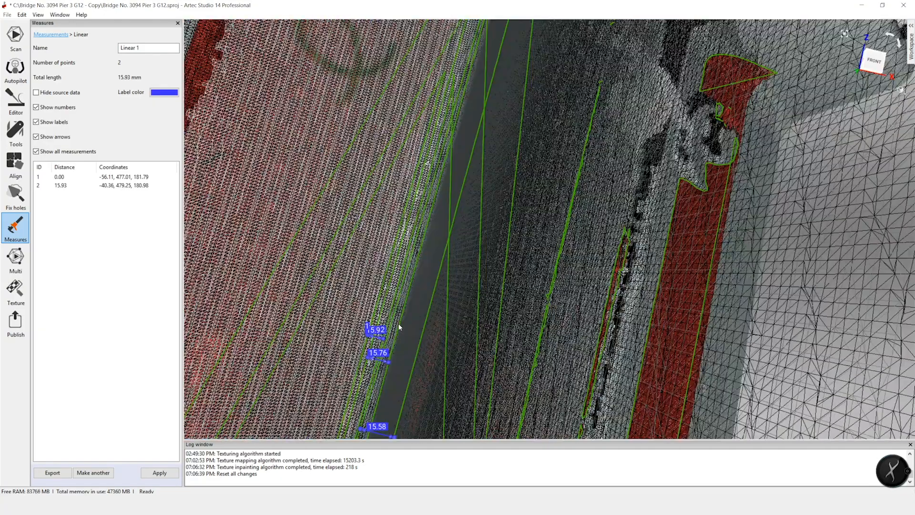
pyautogui.scroll(-5, 400, 327)
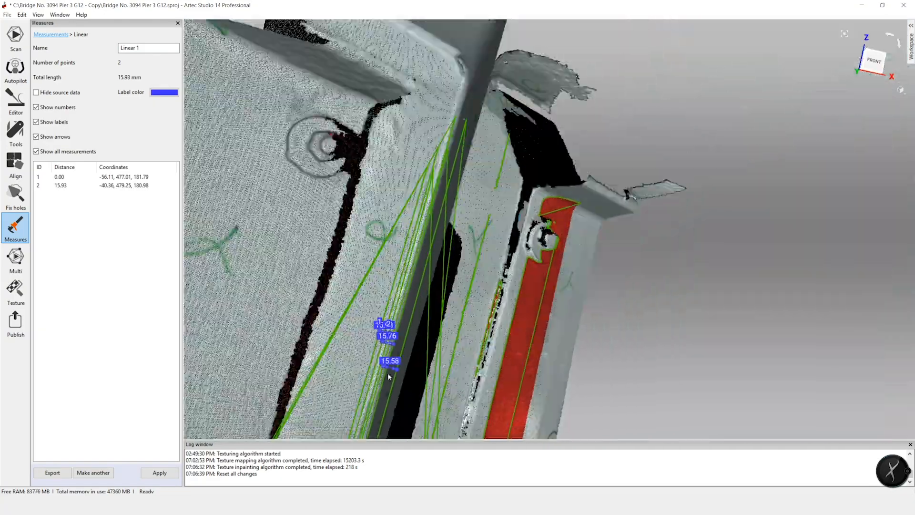
pyautogui.moveTo(388, 372); pyautogui.dragTo(531, 422)
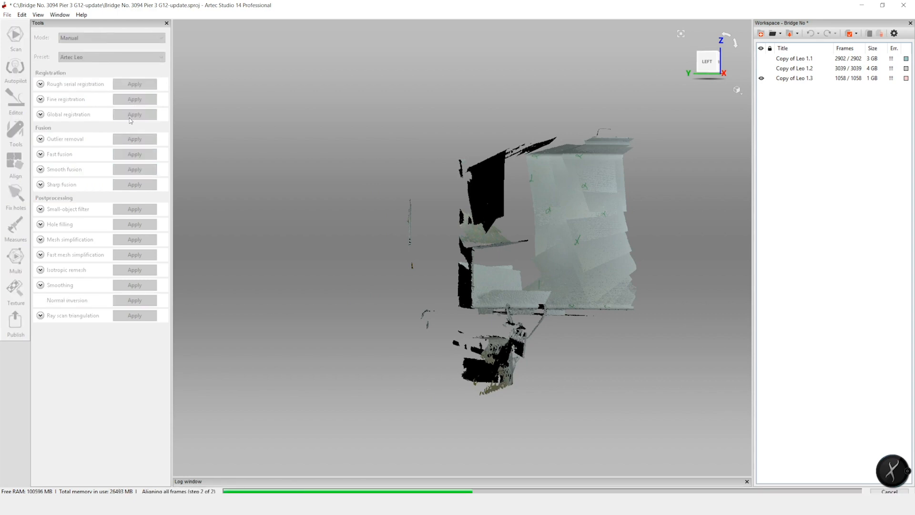
# - Delete the failed frames from Copy of Leo 1.1
pyautogui.click(892, 61)
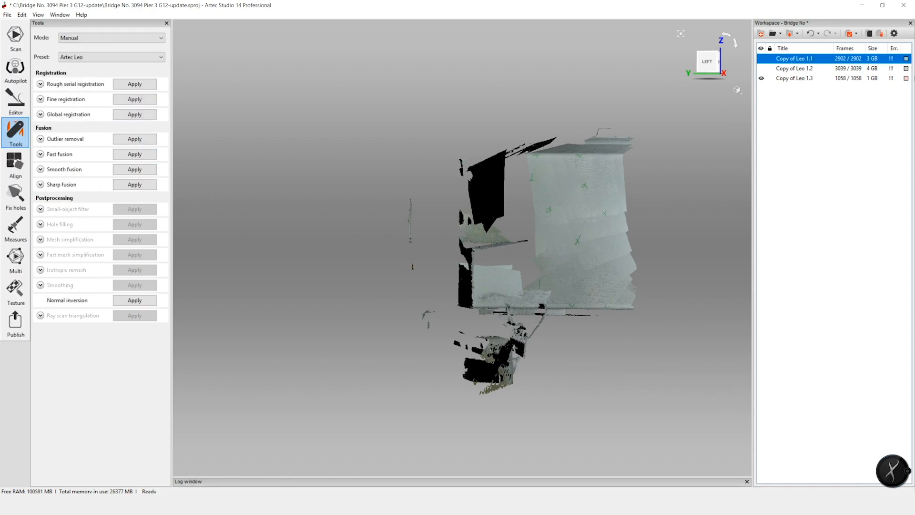
pyautogui.doubleClick(849, 58)
pyautogui.click(874, 69)
pyautogui.scroll(-15, 874, 238)
pyautogui.click(874, 245)
pyautogui.scroll(15, 874, 238)
pyautogui.keyDown('shift'); pyautogui.click(874, 69); pyautogui.keyUp('shift')
pyautogui.press('Delete')
# - Delete the frames with an error above 0.5 from Copy of Leo 1.1 and return to the scan list
pyautogui.moveTo(907, 65); pyautogui.dragTo(907, 467)
pyautogui.click(866, 347)
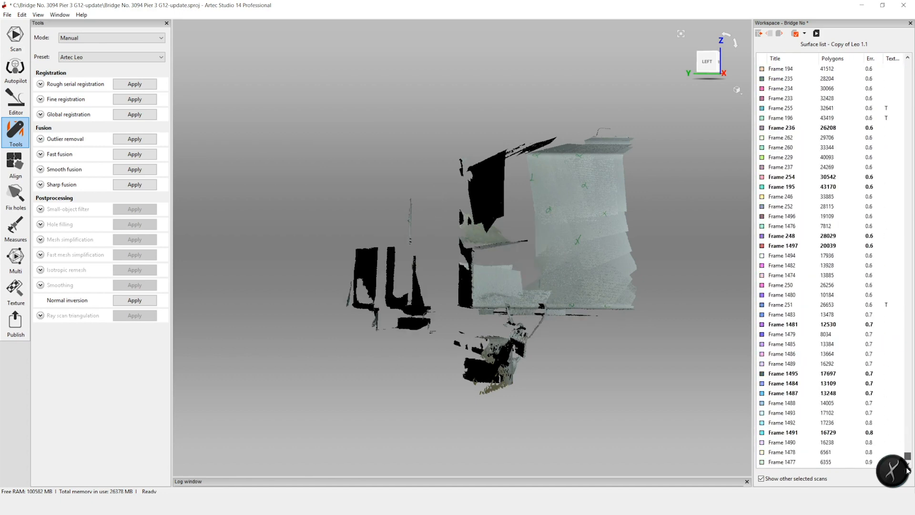
pyautogui.keyDown('shift'); pyautogui.click(866, 462); pyautogui.keyUp('shift')
pyautogui.press('Delete')
pyautogui.click(760, 34)
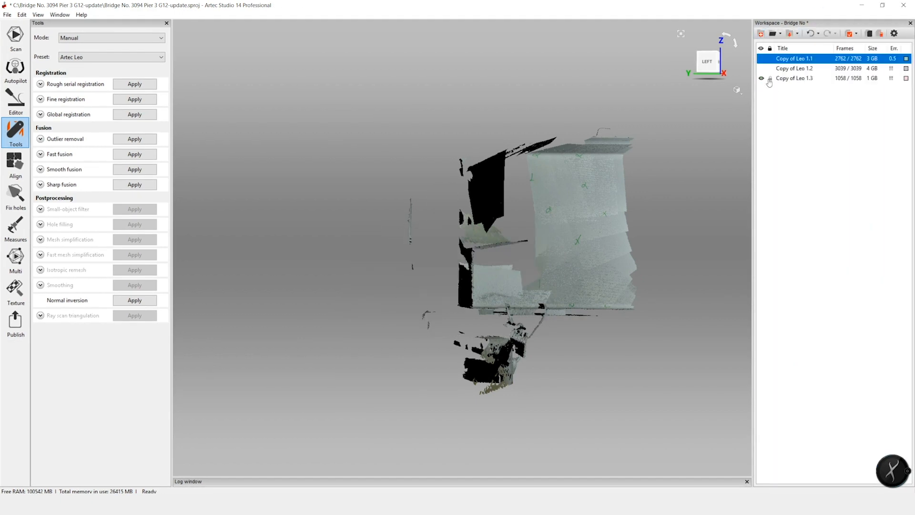
# - Open the frame list of Copy of Leo 1.2 and remove its failed frames
pyautogui.doubleClick(889, 69)
pyautogui.click(875, 69)
pyautogui.keyDown('shift'); pyautogui.click(875, 78); pyautogui.keyUp('shift')
# - Try deleting the frames with an error above 0.3 from Copy of Leo 1.2
pyautogui.click(875, 69)
pyautogui.click(874, 59)
pyautogui.scroll(-20, 876, 449)
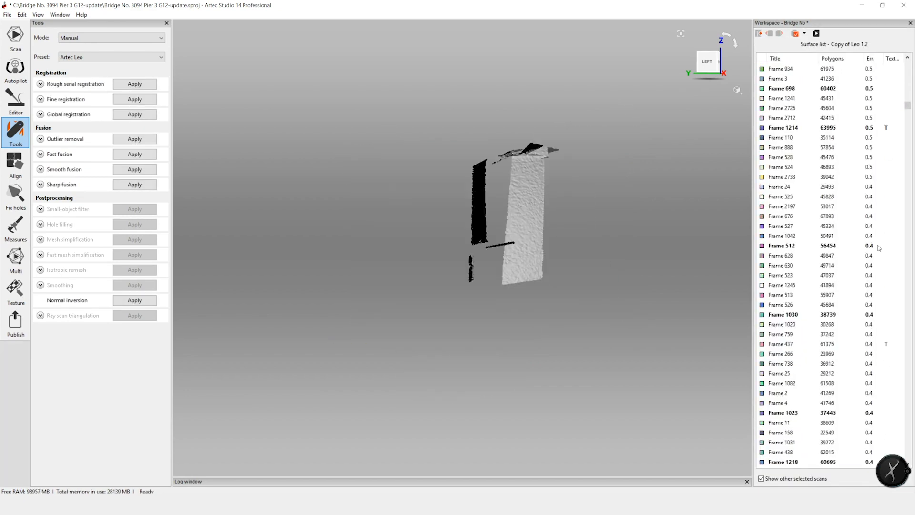
pyautogui.scroll(10, 876, 449)
pyautogui.keyDown('shift'); pyautogui.click(870, 177); pyautogui.keyUp('shift')
pyautogui.press('Delete')
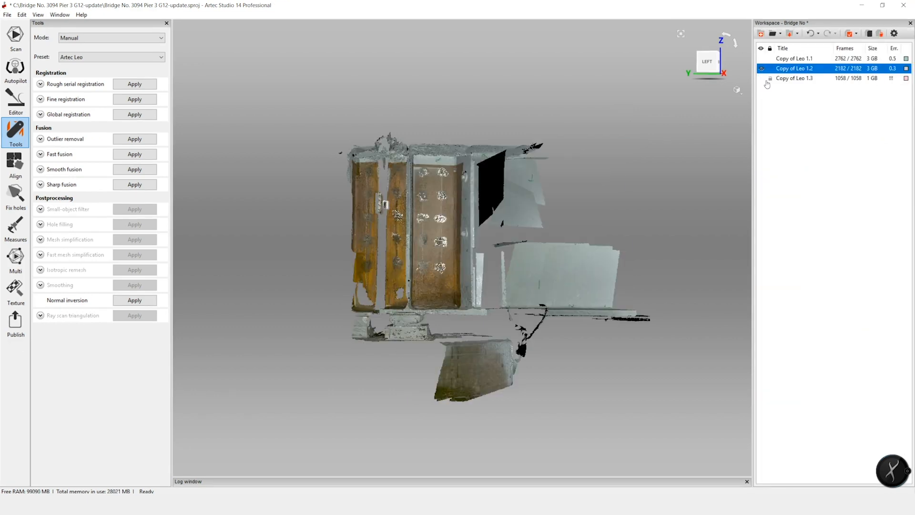
# - Try deleting the failed frames and the frames with an error above 0.4 from Copy of Leo 1.3
pyautogui.doubleClick(891, 80)
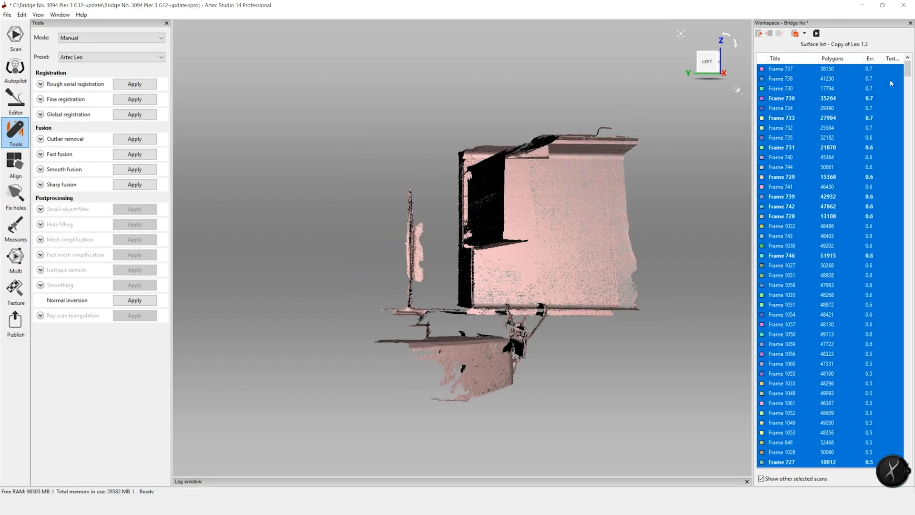
pyautogui.click(870, 59)
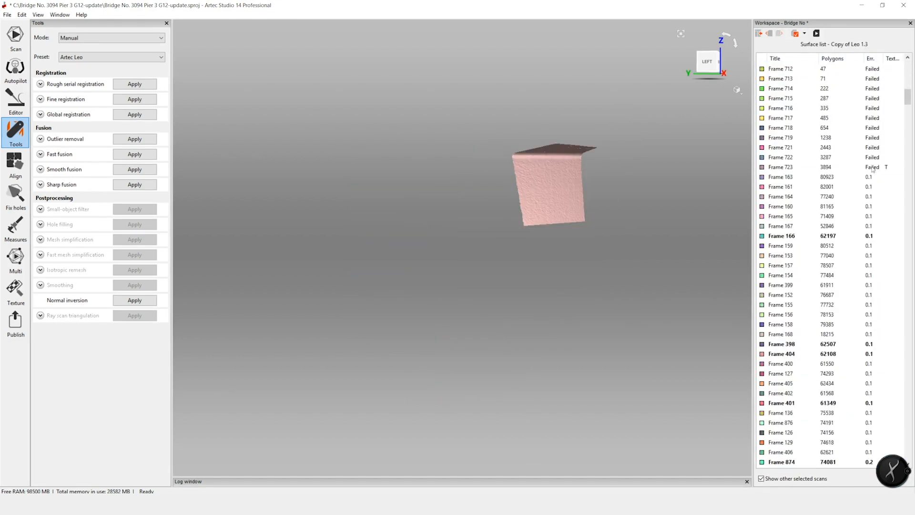
pyautogui.keyDown('shift'); pyautogui.click(871, 168); pyautogui.keyUp('shift')
pyautogui.press('Delete')
pyautogui.click(759, 33)
# - Show and hide the three scans individually to examine the coverage left after the frame deletions
pyautogui.click(761, 68)
pyautogui.click(762, 58)
pyautogui.moveTo(539, 215); pyautogui.dragTo(567, 200)
pyautogui.click(761, 59)
pyautogui.moveTo(505, 191); pyautogui.dragTo(542, 202)
pyautogui.click(761, 78)
pyautogui.click(761, 78)
pyautogui.click(762, 69)
pyautogui.click(761, 69)
pyautogui.click(762, 79)
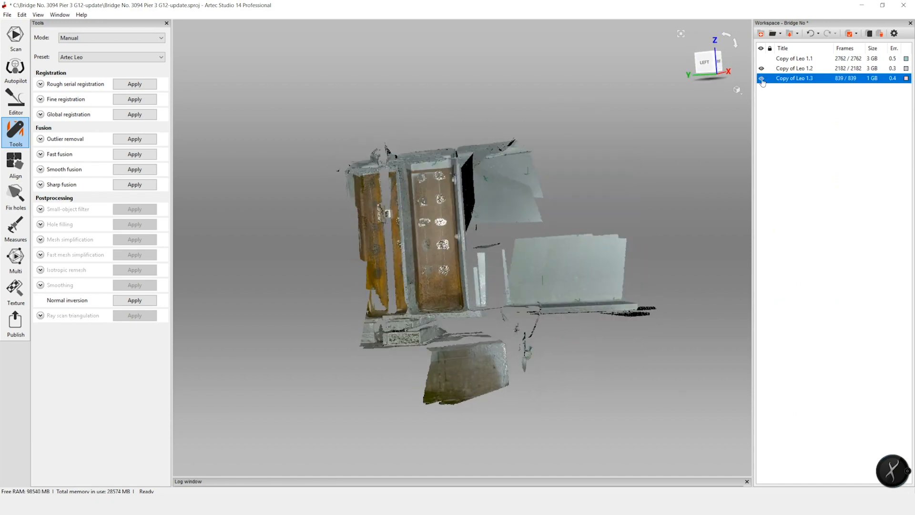
# - Undo the frame deletions in Copy of Leo 1.3 and the last high-error deletion in Copy of Leo 1.2
pyautogui.click(22, 15)
pyautogui.click(34, 26)
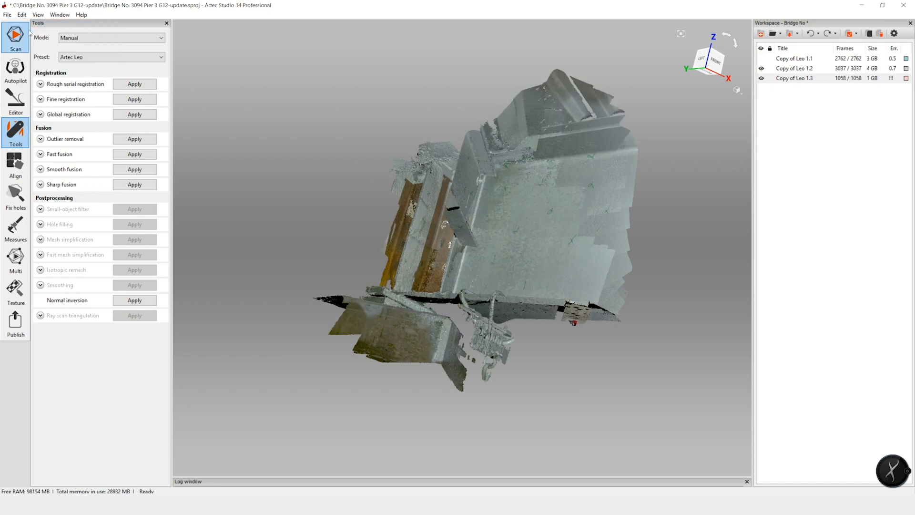
pyautogui.moveTo(482, 247); pyautogui.dragTo(562, 260)
# - Delete the frames with an error above 0.4 from Copy of Leo 1.2
pyautogui.doubleClick(893, 70)
pyautogui.moveTo(907, 69); pyautogui.dragTo(908, 461)
pyautogui.click(839, 148)
pyautogui.keyDown('shift'); pyautogui.click(856, 462); pyautogui.keyUp('shift')
pyautogui.press('Delete')
pyautogui.click(759, 33)
# - Delete the failed frames from Copy of Leo 1.3
pyautogui.moveTo(477, 239); pyautogui.dragTo(448, 239)
pyautogui.doubleClick(794, 78)
pyautogui.click(882, 69)
pyautogui.scroll(-20, 875, 113)
pyautogui.scroll(7, 876, 190)
pyautogui.keyDown('shift'); pyautogui.click(876, 226); pyautogui.keyUp('shift')
pyautogui.press('Delete')
# - Delete the highest-error frames from Copy of Leo 1.3, keeping errors up to 0.4, and return to the scan list
pyautogui.moveTo(908, 98); pyautogui.dragTo(907, 451)
pyautogui.click(878, 462)
pyautogui.scroll(20, 884, 312)
pyautogui.scroll(2, 885, 312)
pyautogui.keyDown('shift'); pyautogui.click(868, 236); pyautogui.keyUp('shift')
pyautogui.press('Delete')
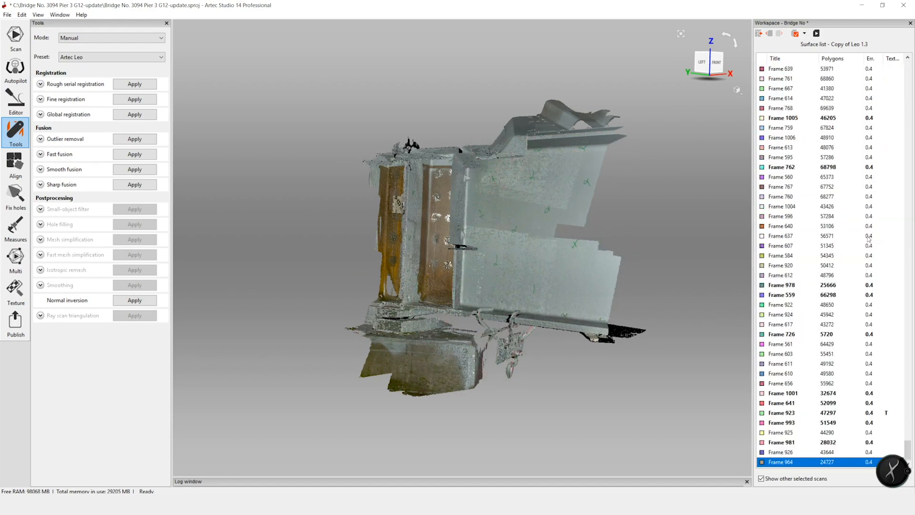
pyautogui.click(759, 33)
# - Show Copy of Leo 1.1 and mark all three scans as unregistered for rigid alignment
pyautogui.moveTo(607, 376); pyautogui.dragTo(676, 371)
pyautogui.click(761, 58)
pyautogui.click(10, 169)
pyautogui.rightClick(70, 198)
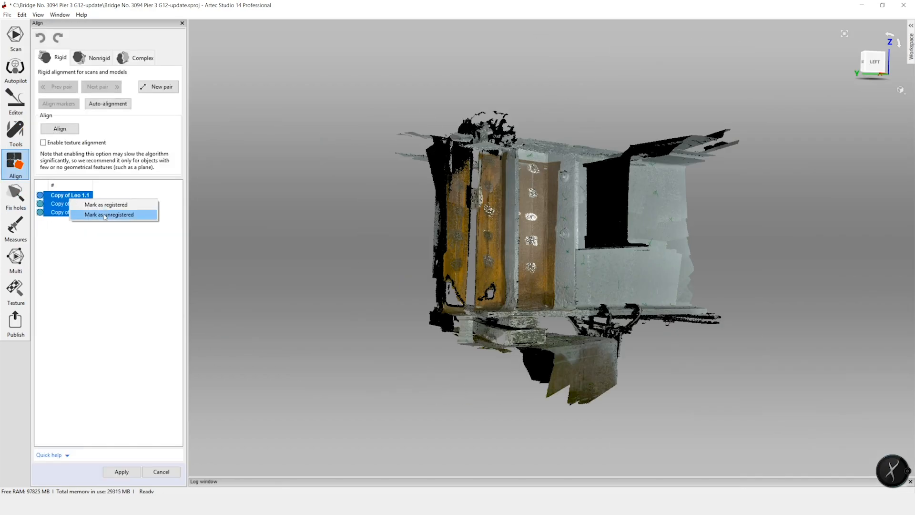
pyautogui.click(108, 214)
# - Mark Copy of Leo 1.2 as registered and align Copy of Leo 1.3 to it with texture alignment enabled
pyautogui.click(65, 205)
pyautogui.rightClick(66, 206)
pyautogui.click(91, 213)
pyautogui.click(67, 213)
pyautogui.click(43, 143)
pyautogui.click(69, 131)
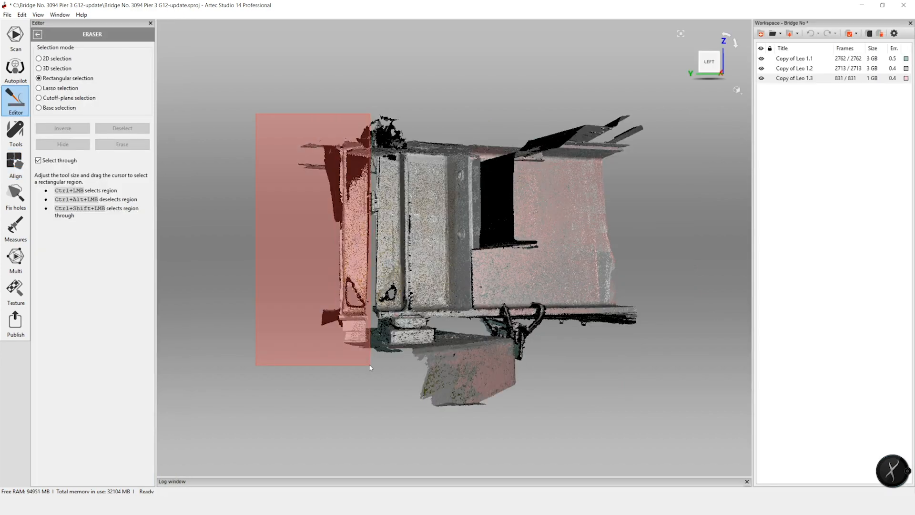
# - Erase the pier's outer side strip and the large plain panel on the opposite side using see-through rectangular selections
pyautogui.keyDown('ctrl'); pyautogui.moveTo(371, 363); pyautogui.dragTo(371, 364); pyautogui.keyUp('ctrl')
pyautogui.keyDown('ctrl'); pyautogui.moveTo(481, 126); pyautogui.dragTo(693, 278); pyautogui.keyUp('ctrl')
pyautogui.keyDown('ctrl'); pyautogui.moveTo(559, 86); pyautogui.dragTo(689, 187); pyautogui.keyUp('ctrl')
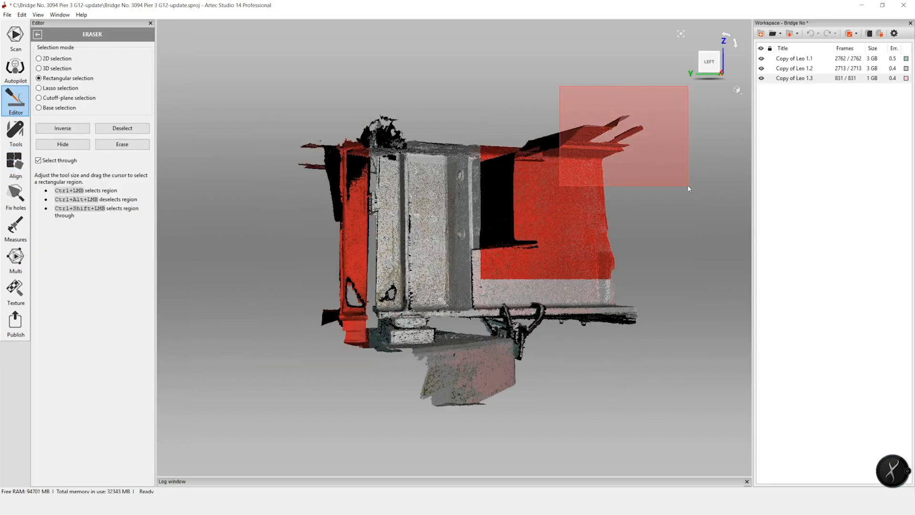
pyautogui.click(122, 145)
# - Erase further surplus scan areas around the pier with rectangular selections made from other viewing angles
pyautogui.moveTo(514, 395)
pyautogui.mouseDown()
pyautogui.moveTo(437, 409)
pyautogui.moveTo(410, 393)
pyautogui.mouseUp()
pyautogui.keyDown('ctrl'); pyautogui.moveTo(342, 340); pyautogui.dragTo(480, 409); pyautogui.keyUp('ctrl')
pyautogui.click(122, 144)
pyautogui.moveTo(525, 267)
pyautogui.mouseDown()
pyautogui.moveTo(671, 99)
pyautogui.moveTo(601, 155)
pyautogui.moveTo(621, 141)
pyautogui.mouseUp()
pyautogui.keyDown('ctrl'); pyautogui.moveTo(708, 310); pyautogui.dragTo(708, 310); pyautogui.keyUp('ctrl')
pyautogui.press('Delete')
pyautogui.moveTo(443, 150)
pyautogui.mouseDown()
pyautogui.moveTo(545, 348)
pyautogui.moveTo(658, 330)
pyautogui.mouseUp()
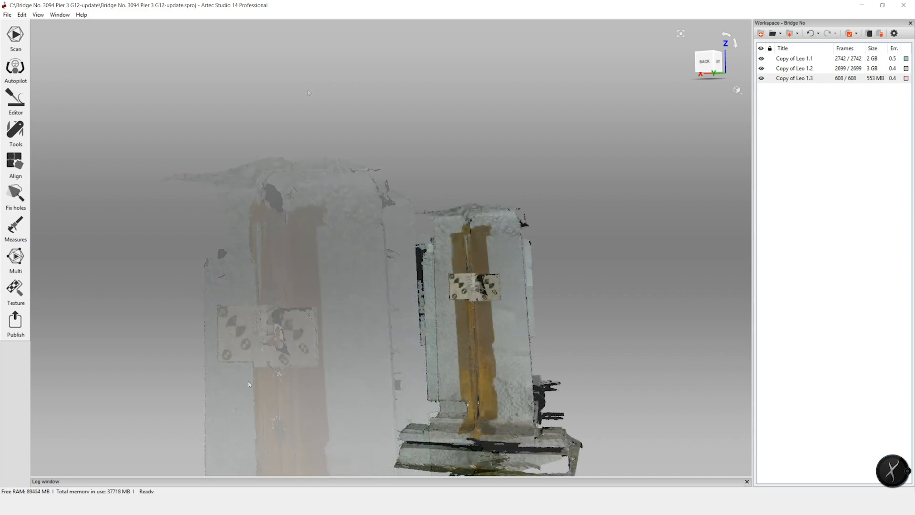
# - Import plate.obj from the Documents folder into the project
pyautogui.click(8, 15)
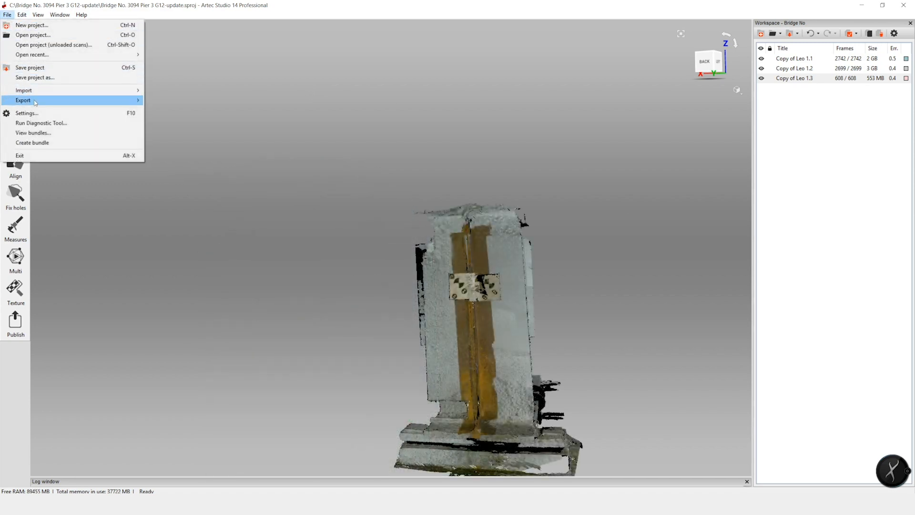
pyautogui.moveTo(36, 102)
pyautogui.moveTo(117, 92)
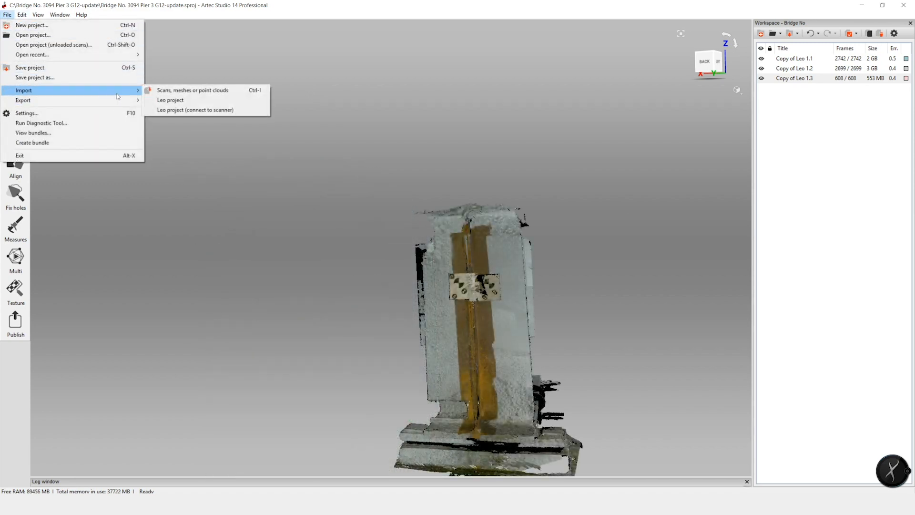
pyautogui.click(182, 91)
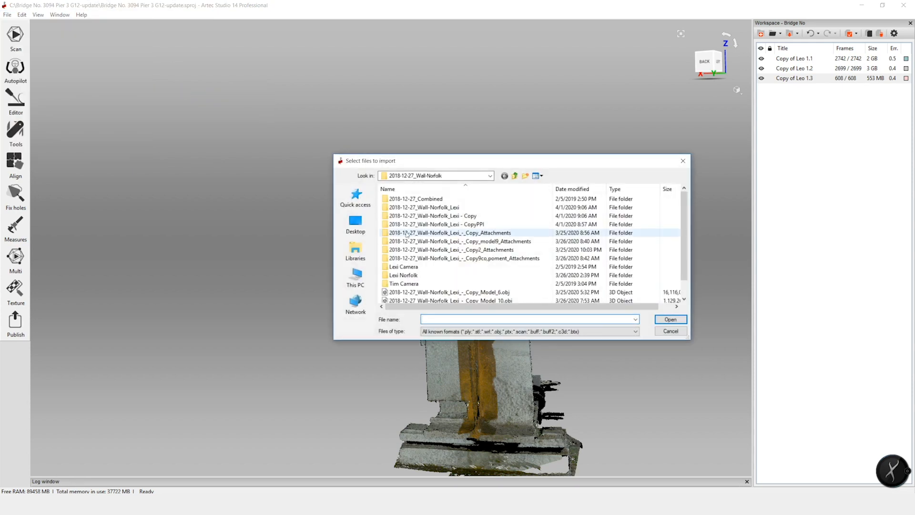
pyautogui.click(359, 284)
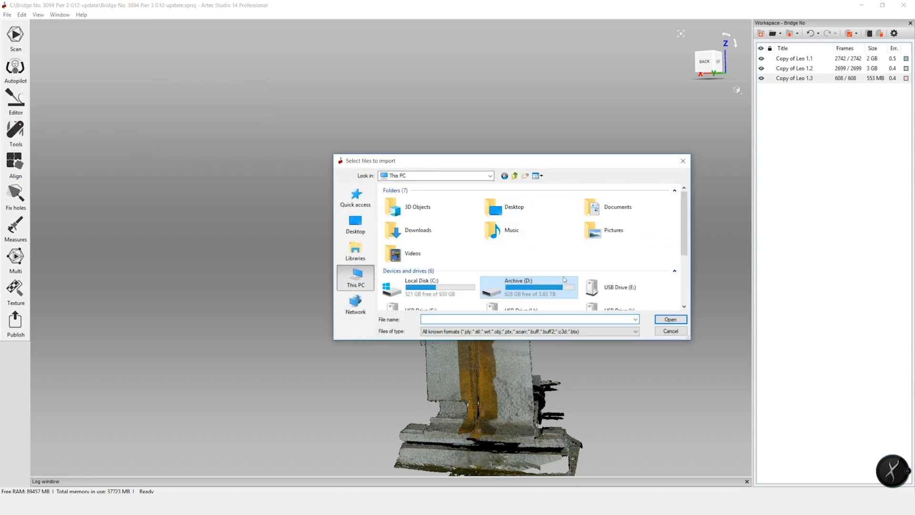
pyautogui.doubleClick(621, 210)
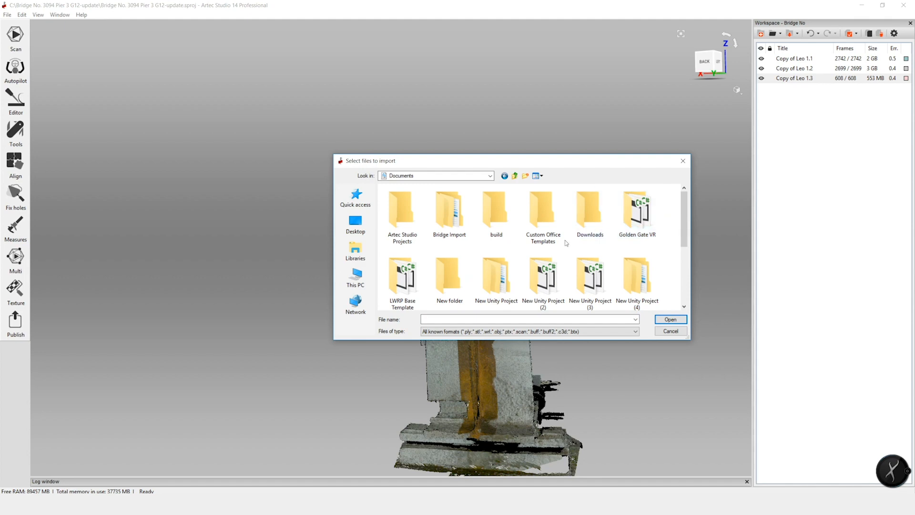
pyautogui.scroll(-5, 566, 243)
pyautogui.click(466, 288)
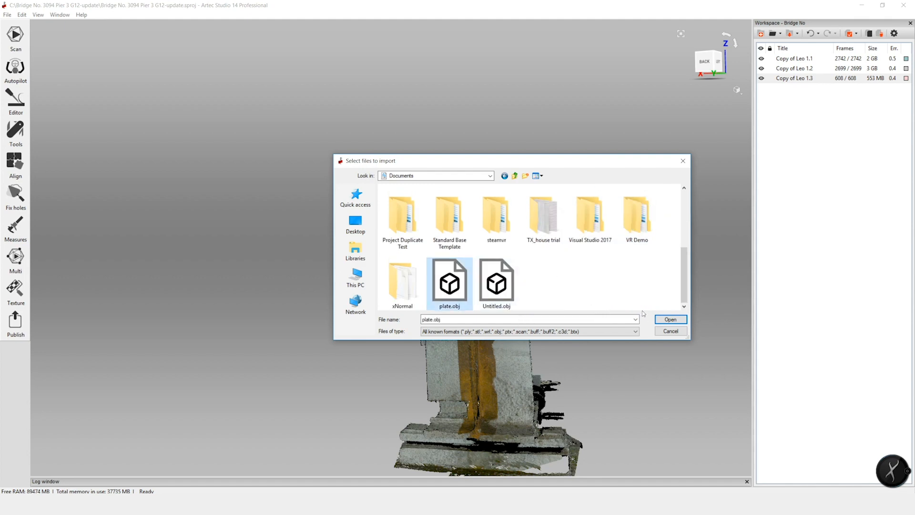
pyautogui.click(667, 319)
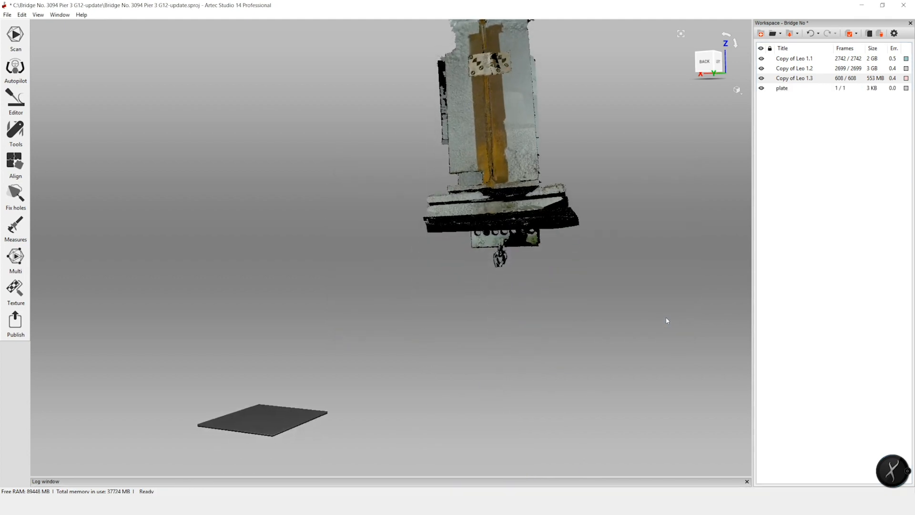
# - For rigid alignment, mark Copy of Leo 1.2 and Copy of Leo 1.3 as registered and select the unregistered plate model
pyautogui.click(16, 165)
pyautogui.rightClick(64, 195)
pyautogui.click(72, 210)
pyautogui.click(65, 204)
pyautogui.keyDown('ctrl'); pyautogui.click(64, 212); pyautogui.keyUp('ctrl')
pyautogui.rightClick(65, 212)
pyautogui.click(73, 218)
pyautogui.click(59, 221)
pyautogui.moveTo(534, 378); pyautogui.dragTo(598, 379)
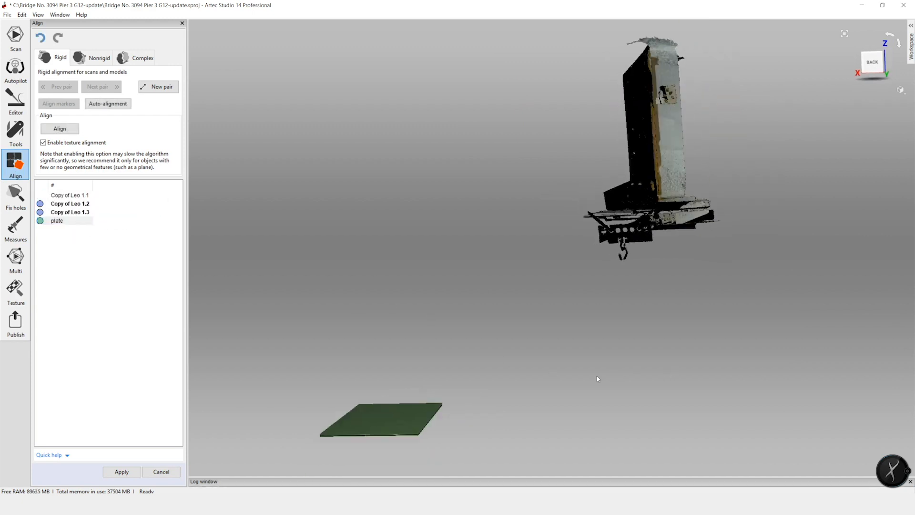
# - Mark one corner of the green plate and the matching upper corner of the pier's web as the first marker pair
pyautogui.scroll(8, 324, 446)
pyautogui.moveTo(344, 396)
pyautogui.mouseDown()
pyautogui.moveTo(620, 416)
pyautogui.moveTo(625, 407)
pyautogui.moveTo(626, 418)
pyautogui.mouseUp()
pyautogui.scroll(-5, 574, 273)
pyautogui.click(436, 309)
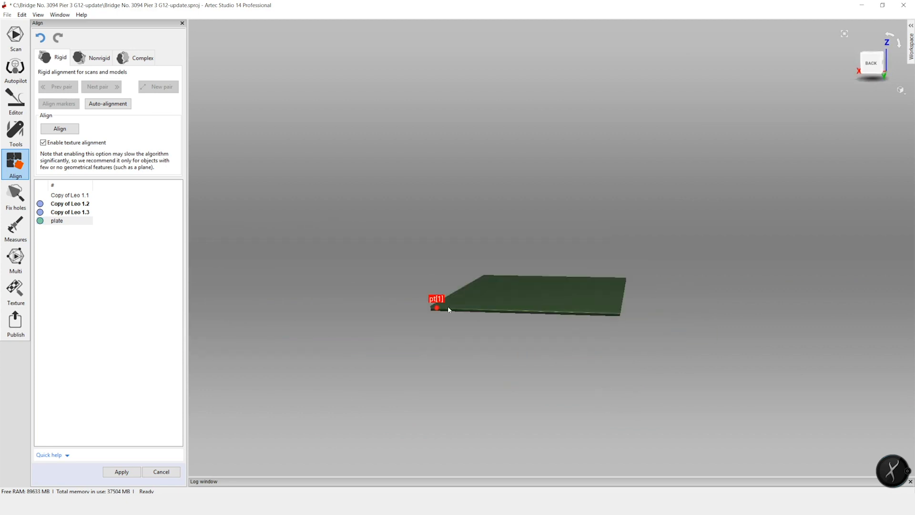
pyautogui.scroll(3, 444, 315)
pyautogui.scroll(-8, 438, 310)
pyautogui.moveTo(634, 343); pyautogui.dragTo(736, 366)
pyautogui.moveTo(735, 366); pyautogui.dragTo(549, 470, button='middle')
pyautogui.scroll(4, 811, 238)
pyautogui.click(860, 159)
# - Pair the plate's other three corners with the corresponding corners of the web and align the plate by the markers
pyautogui.scroll(-6, 860, 169)
pyautogui.scroll(4, 400, 424)
pyautogui.click(398, 401)
pyautogui.scroll(-2, 472, 426)
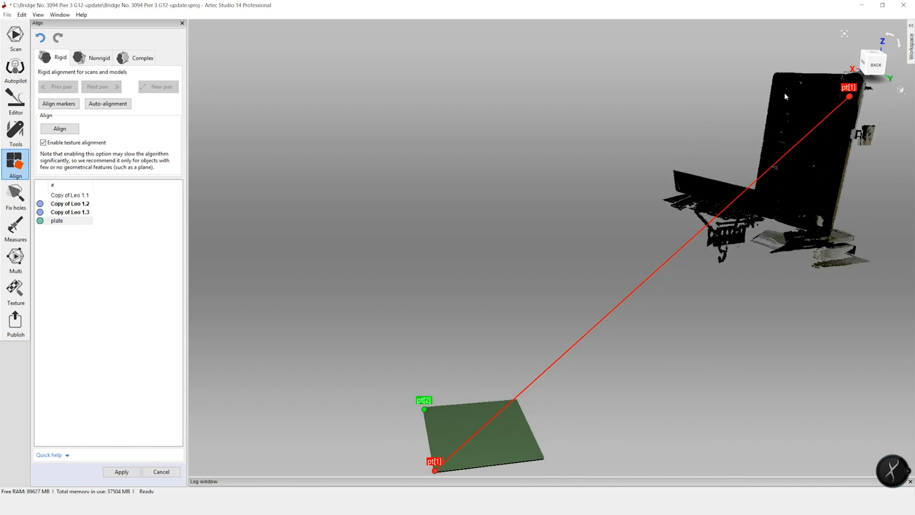
pyautogui.click(787, 95)
pyautogui.click(517, 404)
pyautogui.click(727, 225)
pyautogui.click(543, 447)
pyautogui.click(817, 193)
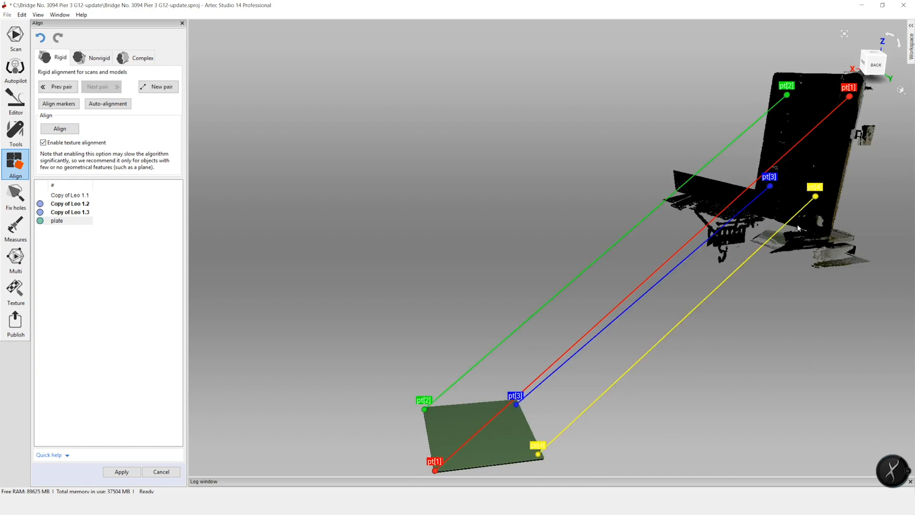
pyautogui.click(59, 103)
# - Refine the plate's position with an additional marker point and align the markers again
pyautogui.scroll(8, 784, 212)
pyautogui.moveTo(784, 212); pyautogui.dragTo(567, 99)
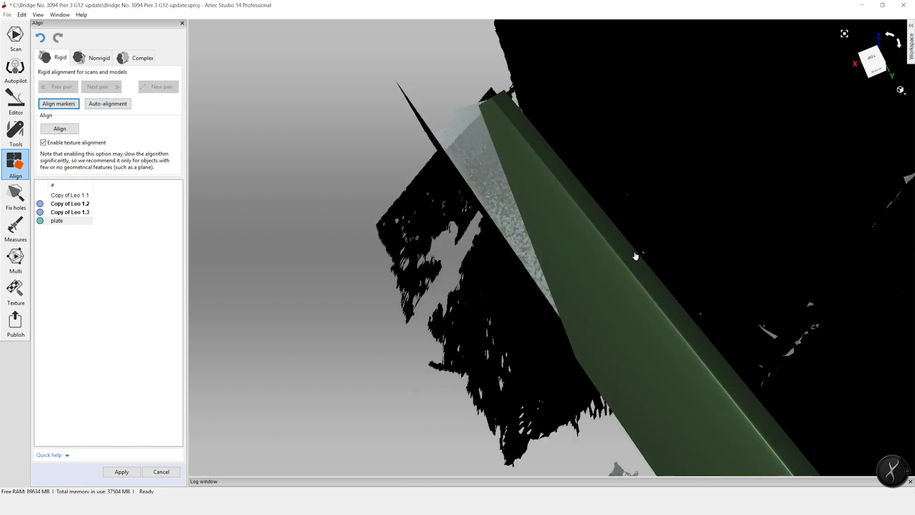
pyautogui.moveTo(536, 236); pyautogui.dragTo(266, 312)
pyautogui.moveTo(229, 350); pyautogui.dragTo(548, 353)
pyautogui.click(745, 414)
pyautogui.click(66, 104)
pyautogui.scroll(3, 327, 262)
pyautogui.moveTo(327, 261); pyautogui.dragTo(296, 324)
pyautogui.scroll(-4, 470, 308)
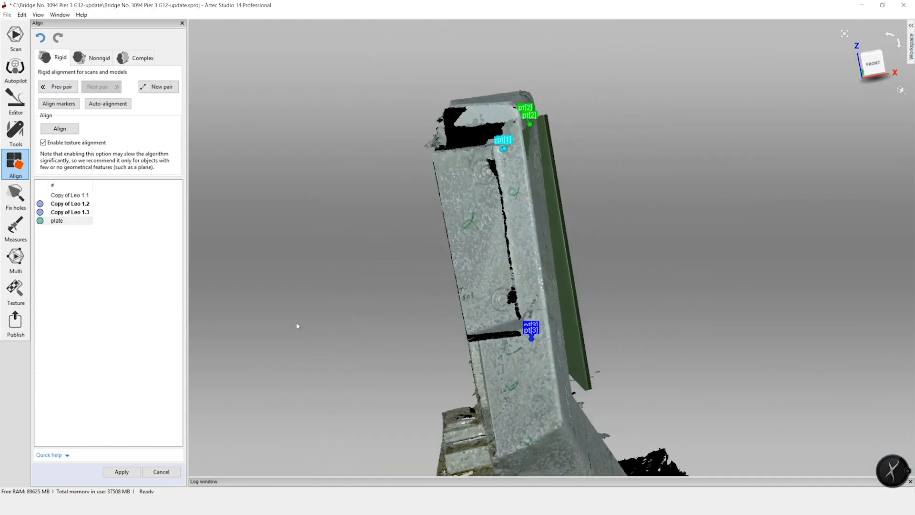
# - Place another marker pair between the plate and the web and repeat the marker alignment
pyautogui.scroll(4, 573, 361)
pyautogui.click(62, 102)
pyautogui.moveTo(564, 326); pyautogui.dragTo(539, 327)
pyautogui.click(538, 327)
pyautogui.click(529, 328)
pyautogui.click(67, 104)
pyautogui.moveTo(277, 231); pyautogui.dragTo(382, 167)
pyautogui.scroll(-4, 643, 293)
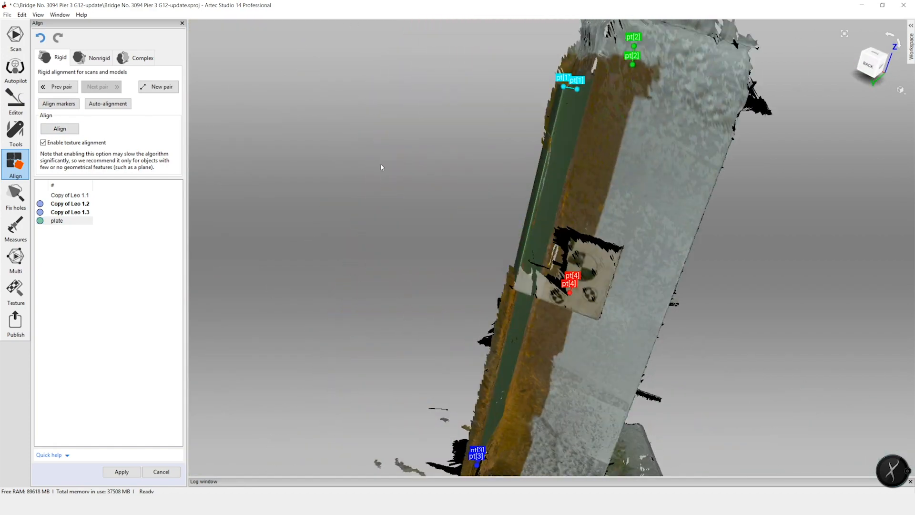
# - Delete the mismatched marker pairs at the upper end of the plate
pyautogui.scroll(5, 520, 132)
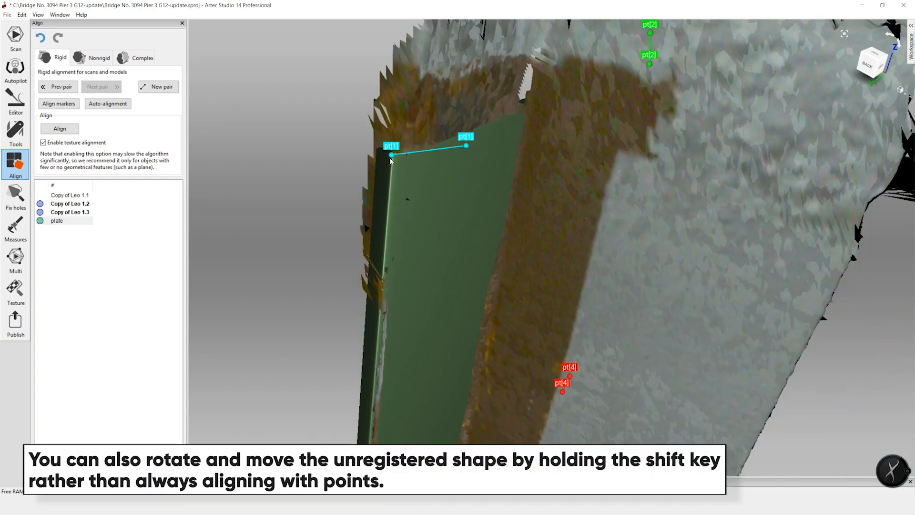
pyautogui.rightClick(391, 149)
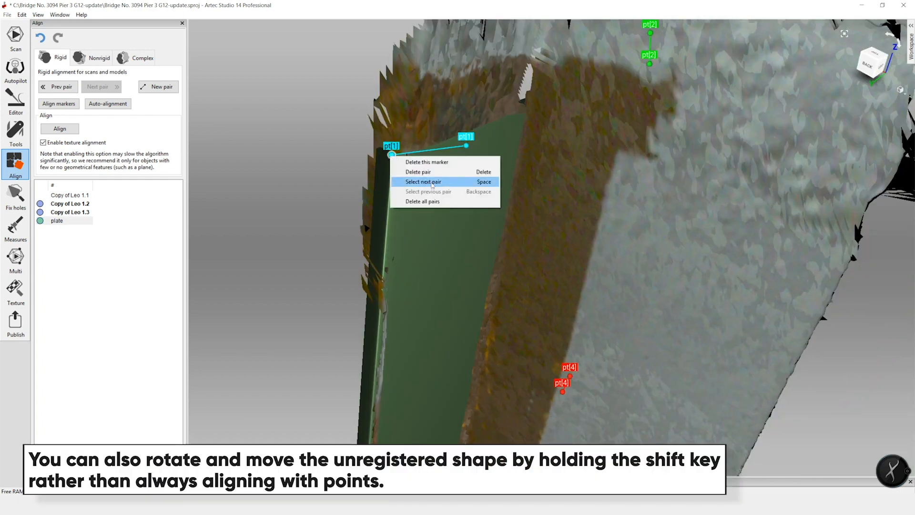
pyautogui.click(431, 177)
pyautogui.moveTo(331, 158); pyautogui.dragTo(514, 263)
pyautogui.click(349, 214)
pyautogui.rightClick(351, 215)
pyautogui.moveTo(341, 214); pyautogui.dragTo(728, 325)
pyautogui.moveTo(573, 276); pyautogui.dragTo(429, 305)
pyautogui.moveTo(552, 336); pyautogui.dragTo(509, 196)
# - Add new marker pairs between the plate's edges and the scan near the web's upper end, then align the markers
pyautogui.click(158, 87)
pyautogui.scroll(5, 534, 163)
pyautogui.click(535, 163)
pyautogui.moveTo(535, 163)
pyautogui.mouseDown()
pyautogui.moveTo(589, 228)
pyautogui.moveTo(529, 210)
pyautogui.mouseUp()
pyautogui.click(360, 198)
pyautogui.click(54, 105)
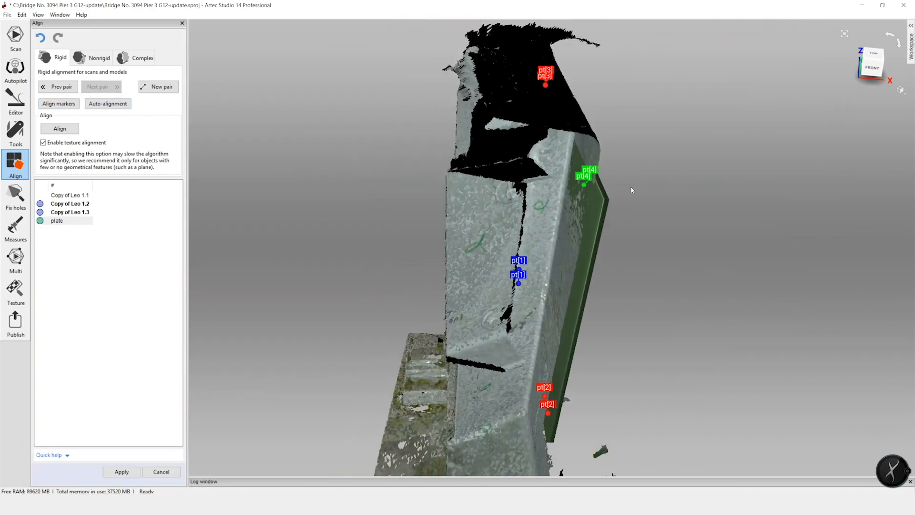
pyautogui.moveTo(631, 187)
pyautogui.mouseDown()
pyautogui.moveTo(623, 304)
pyautogui.moveTo(370, 277)
pyautogui.moveTo(534, 279)
pyautogui.moveTo(390, 268)
pyautogui.moveTo(436, 260)
pyautogui.moveTo(301, 354)
pyautogui.moveTo(360, 351)
pyautogui.moveTo(386, 388)
pyautogui.moveTo(700, 450)
pyautogui.mouseUp()
pyautogui.click(67, 108)
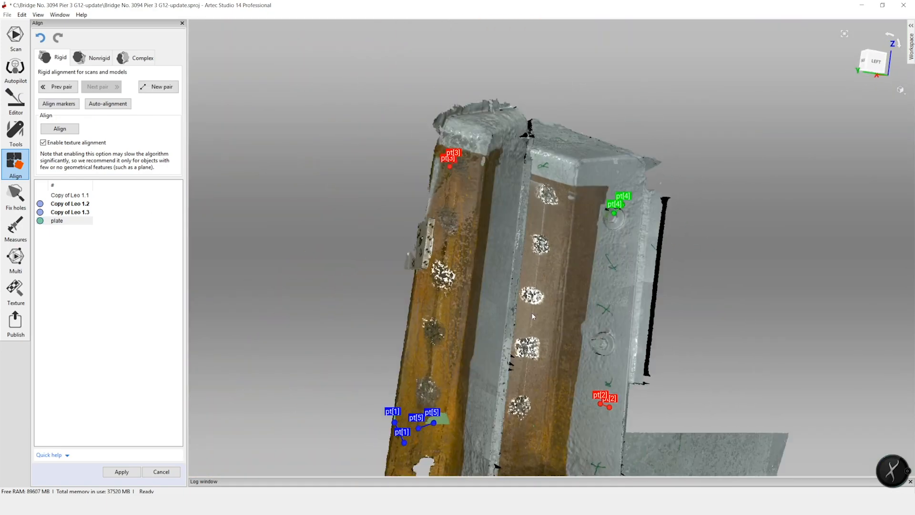
# - Delete all marker pairs, place a new pair between the scanned web's edge and the plate, and align the markers
pyautogui.moveTo(782, 372); pyautogui.dragTo(693, 370)
pyautogui.scroll(3, 615, 396)
pyautogui.rightClick(655, 242)
pyautogui.click(693, 288)
pyautogui.scroll(-3, 758, 305)
pyautogui.moveTo(758, 305); pyautogui.dragTo(505, 322)
pyautogui.scroll(5, 751, 302)
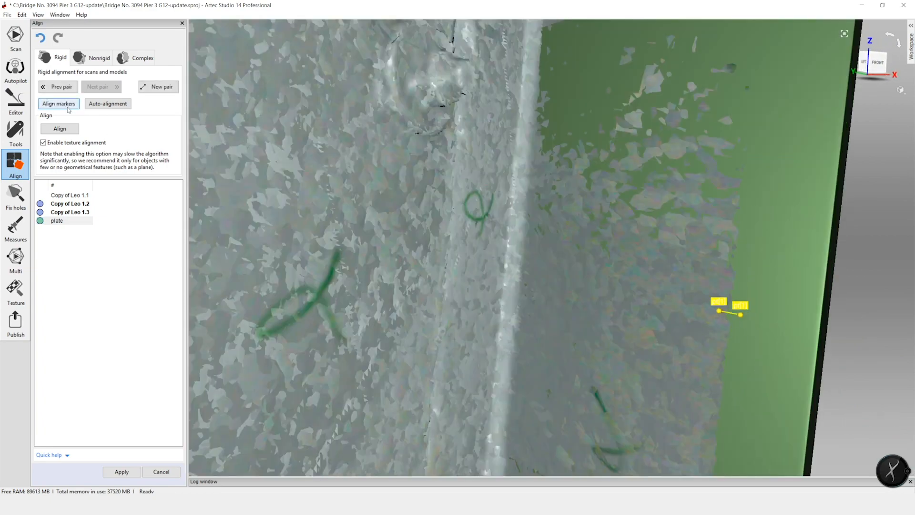
pyautogui.click(68, 108)
# - Place a second marker pair near the plate's lower corner on the grey side of the web
pyautogui.scroll(-5, 686, 305)
pyautogui.scroll(5, 682, 376)
pyautogui.click(683, 378)
pyautogui.click(703, 379)
pyautogui.scroll(-3, 686, 372)
pyautogui.moveTo(429, 343)
pyautogui.mouseDown()
pyautogui.moveTo(664, 366)
pyautogui.moveTo(639, 395)
pyautogui.moveTo(574, 370)
pyautogui.moveTo(760, 290)
pyautogui.moveTo(779, 341)
pyautogui.mouseUp()
pyautogui.scroll(-2, 780, 340)
pyautogui.scroll(4, 868, 353)
pyautogui.scroll(-5, 882, 348)
# - Place third and fourth marker pairs along the rusty side's outer web edge and align the plate by the markers
pyautogui.moveTo(881, 348); pyautogui.dragTo(361, 238)
pyautogui.scroll(3, 362, 238)
pyautogui.scroll(-1, 379, 227)
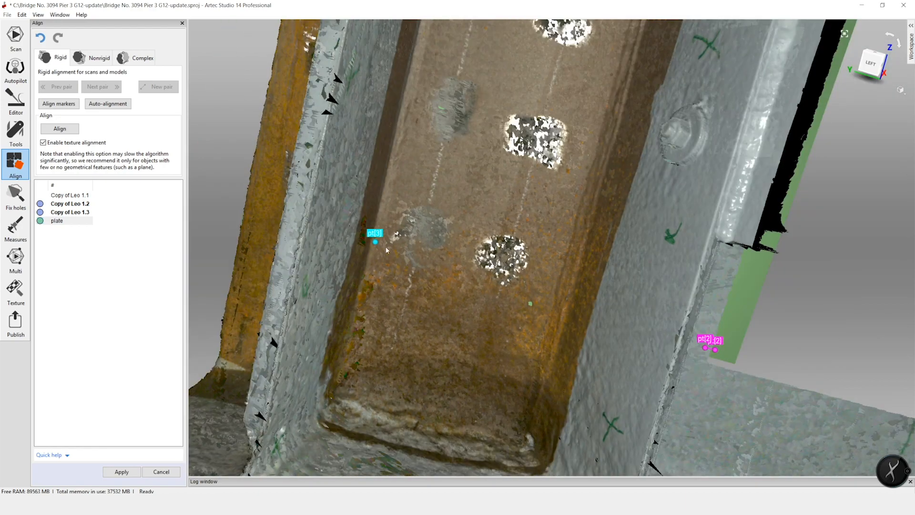
pyautogui.scroll(-4, 361, 252)
pyautogui.moveTo(374, 250); pyautogui.dragTo(448, 353)
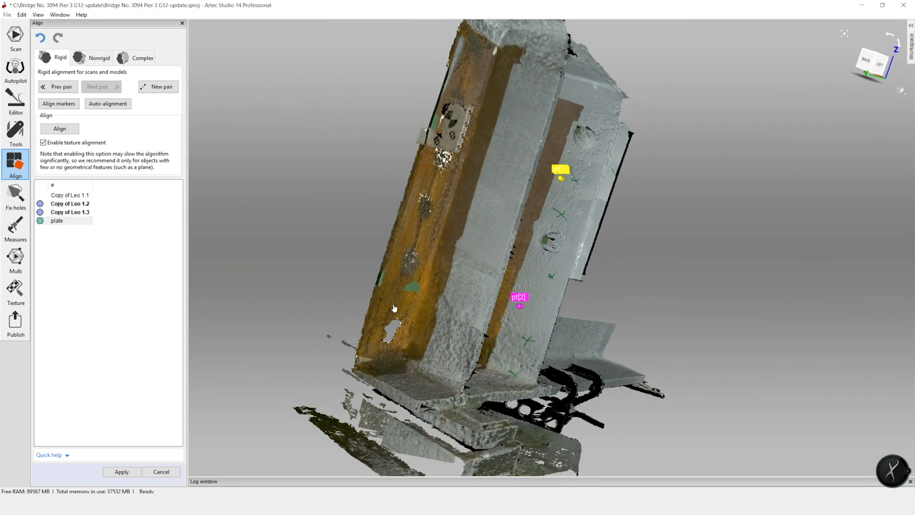
pyautogui.moveTo(501, 250); pyautogui.dragTo(369, 382)
pyautogui.scroll(3, 370, 382)
pyautogui.scroll(-1, 464, 313)
pyautogui.moveTo(464, 313); pyautogui.dragTo(498, 412, button='middle')
pyautogui.click(392, 149)
pyautogui.click(59, 104)
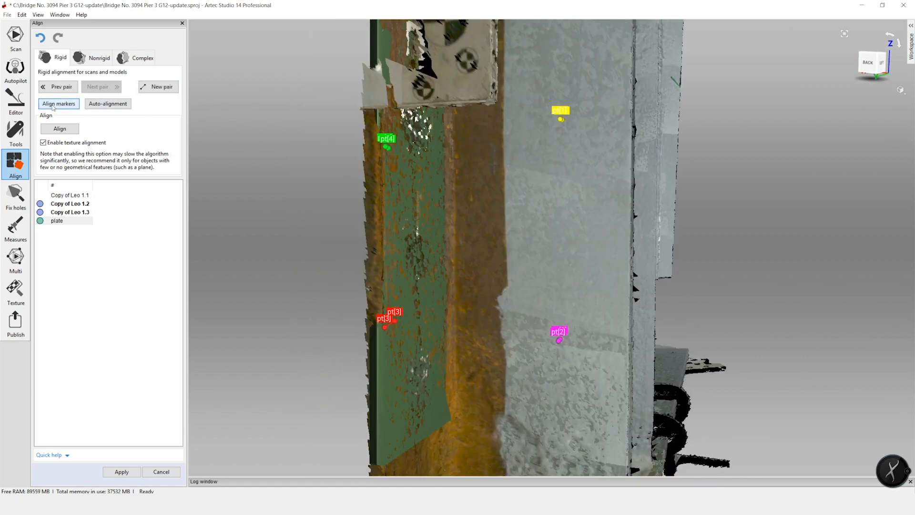
# - Refine the plate's fit along the grey web edge by aligning the markers once more
pyautogui.scroll(-3, 362, 250)
pyautogui.moveTo(361, 251); pyautogui.dragTo(205, 232)
pyautogui.scroll(5, 516, 290)
pyautogui.scroll(2, 516, 290)
pyautogui.moveTo(529, 310); pyautogui.dragTo(566, 323)
pyautogui.scroll(7, 494, 307)
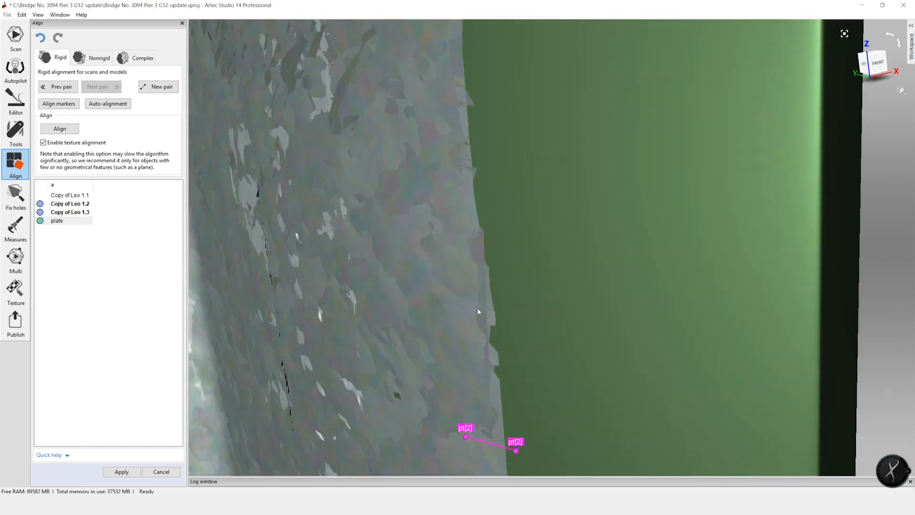
pyautogui.click(58, 104)
pyautogui.scroll(-8, 569, 257)
pyautogui.moveTo(569, 256)
pyautogui.mouseDown()
pyautogui.moveTo(550, 269)
pyautogui.moveTo(586, 262)
pyautogui.mouseUp()
pyautogui.scroll(3, 374, 209)
pyautogui.moveTo(373, 209); pyautogui.dragTo(498, 256)
pyautogui.scroll(3, 499, 256)
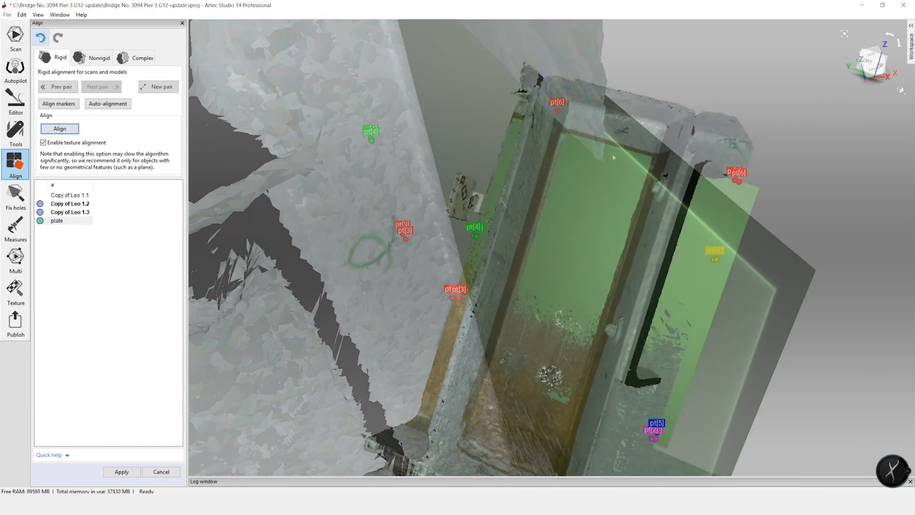
# - Undo the last alignment of the plate and mark the plate as registered
pyautogui.click(41, 38)
pyautogui.moveTo(323, 256); pyautogui.dragTo(472, 277)
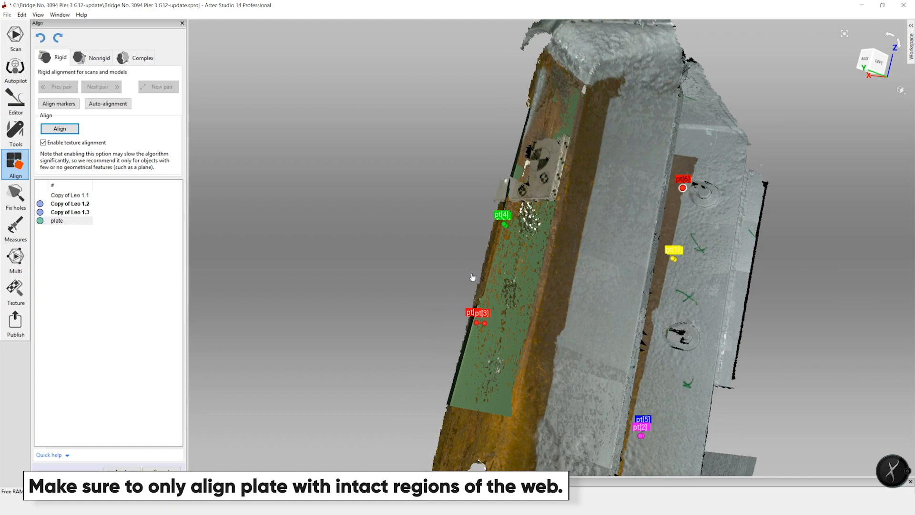
pyautogui.scroll(-5, 371, 282)
pyautogui.moveTo(489, 298); pyautogui.dragTo(774, 358)
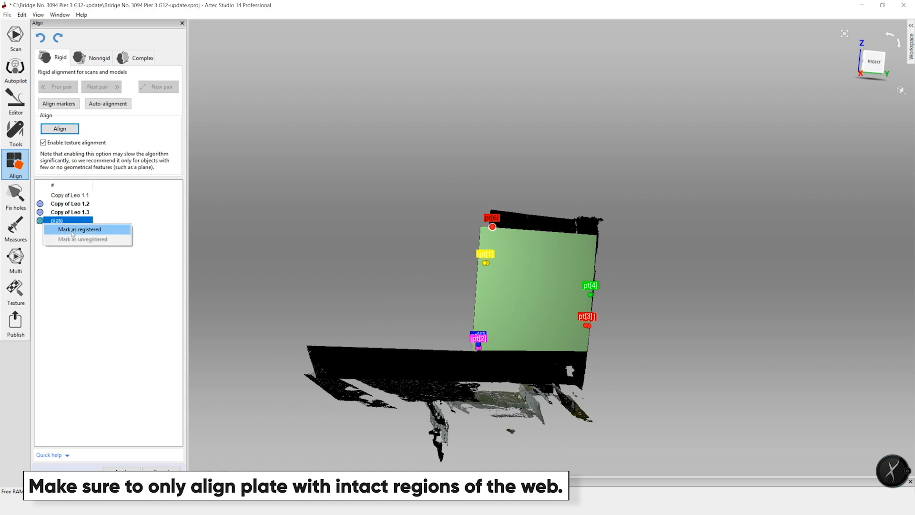
pyautogui.click(73, 230)
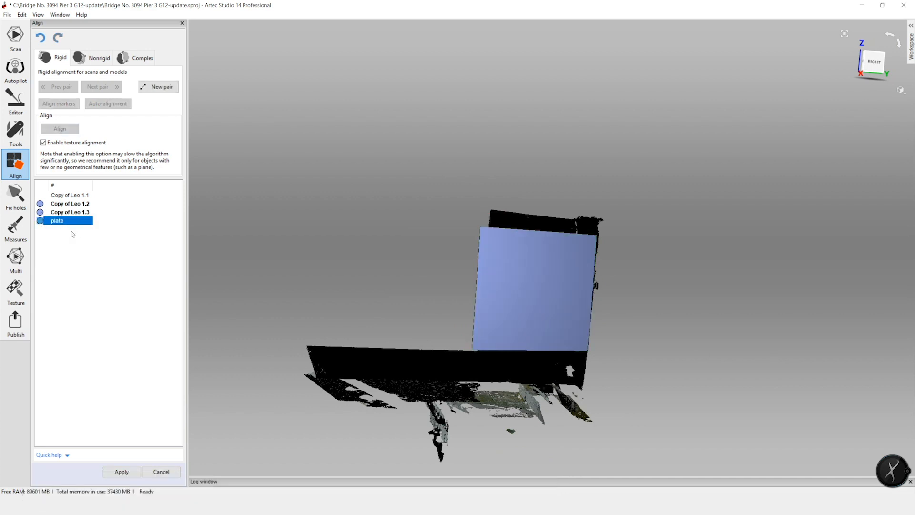
# - Select the unregistered Copy of Leo 1.1 and place its first marker pair at the far end of the base beam
pyautogui.click(61, 196)
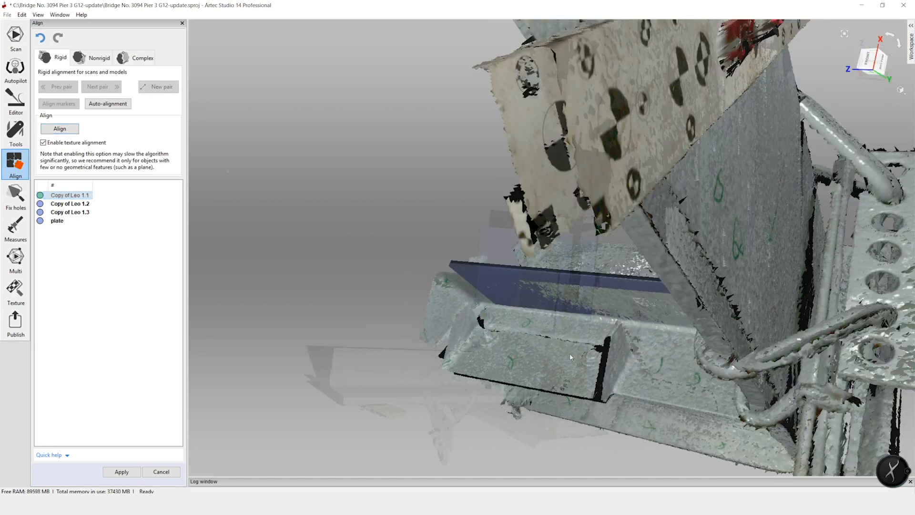
pyautogui.click(605, 195)
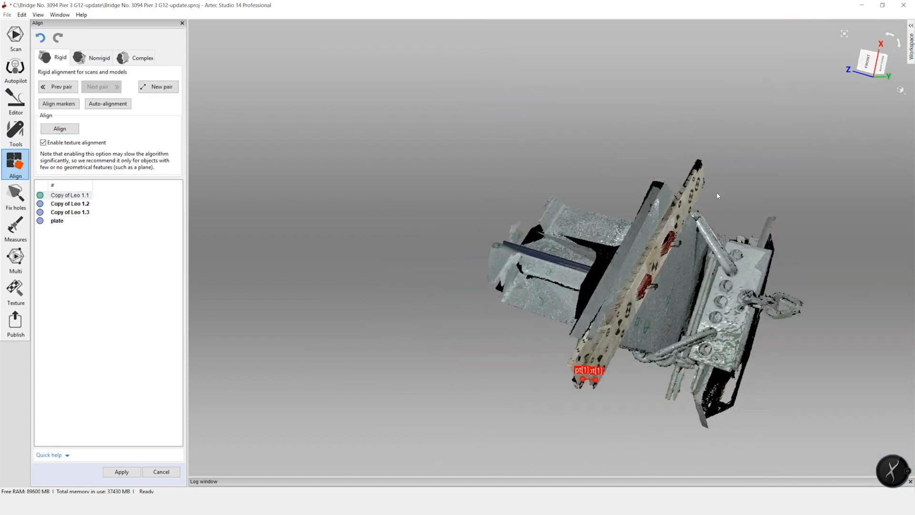
pyautogui.moveTo(716, 192); pyautogui.dragTo(669, 254)
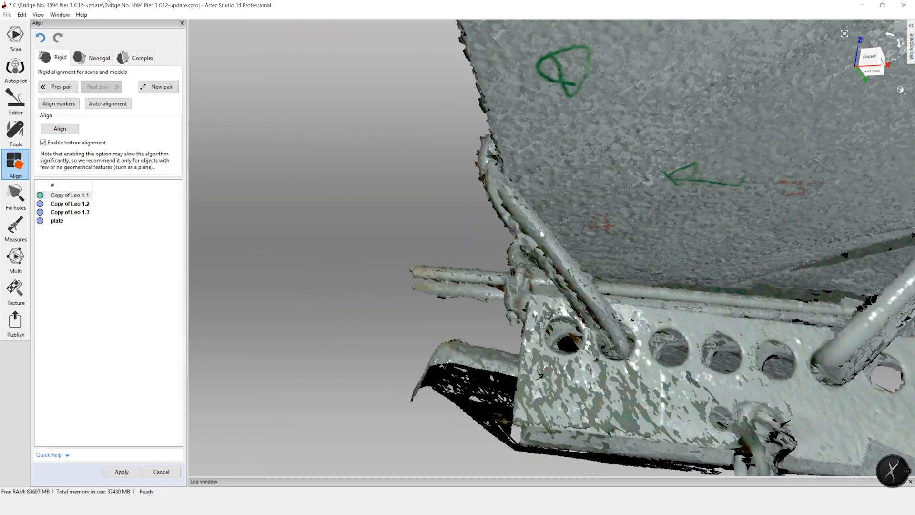
# - Display the scans without texture and place a marker pair near the upper end of the web
pyautogui.click(38, 14)
pyautogui.click(62, 66)
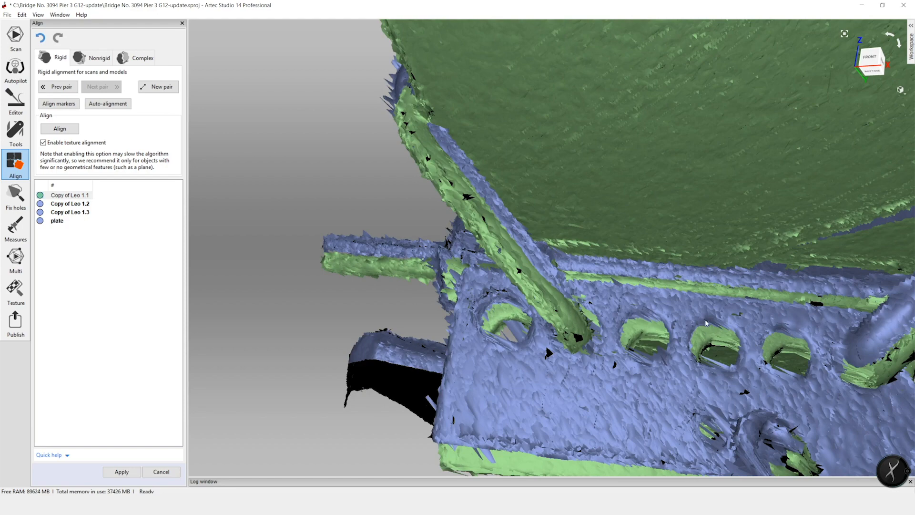
pyautogui.moveTo(706, 323); pyautogui.dragTo(681, 366)
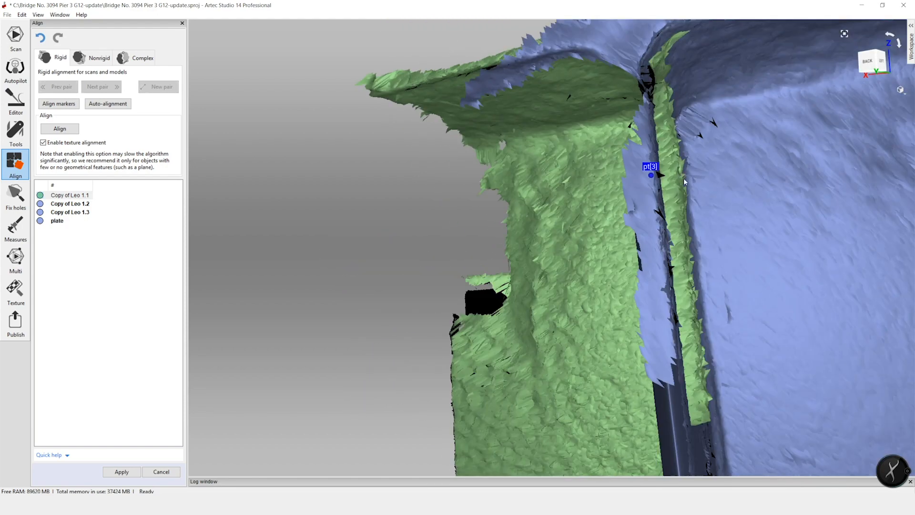
pyautogui.click(677, 175)
pyautogui.scroll(-5, 591, 205)
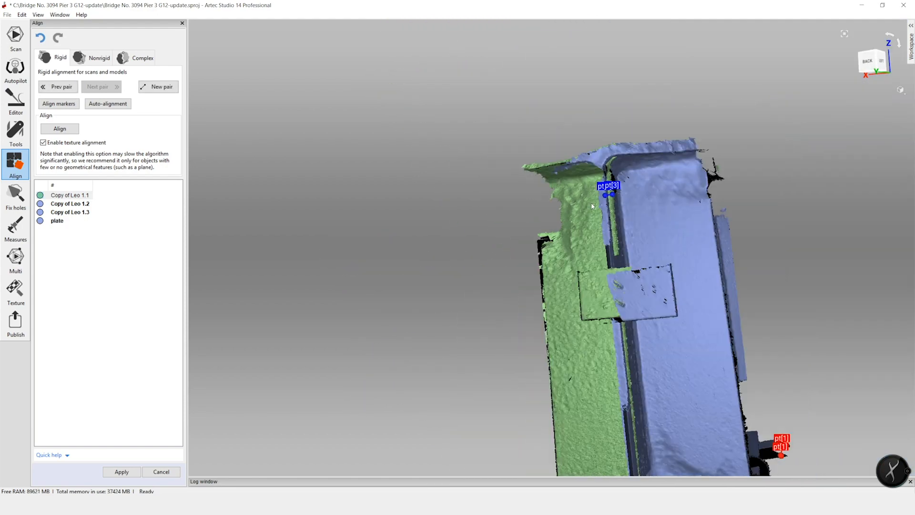
# - Place a fourth marker pair at the plate's lower corner and align Copy of Leo 1.1 by the markers
pyautogui.moveTo(593, 230); pyautogui.dragTo(551, 364)
pyautogui.scroll(6, 628, 370)
pyautogui.click(585, 361)
pyautogui.click(539, 371)
pyautogui.scroll(-8, 539, 370)
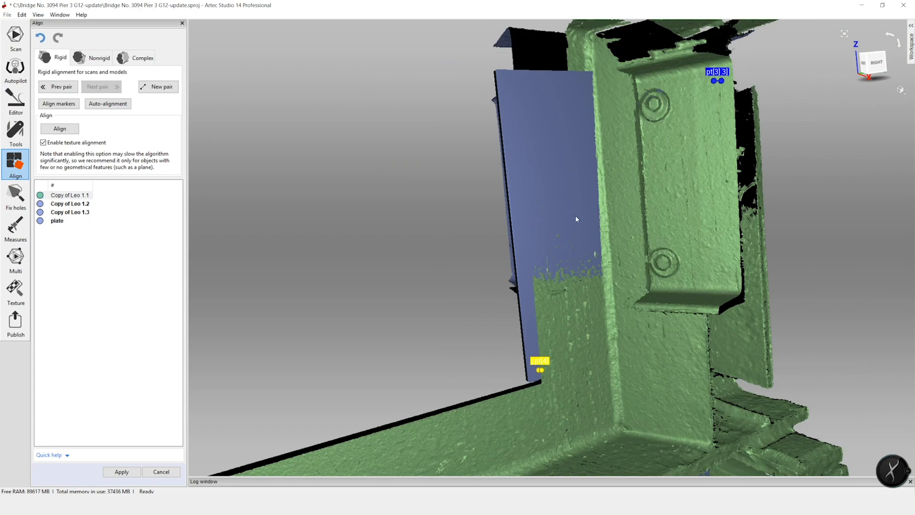
pyautogui.scroll(5, 594, 105)
pyautogui.moveTo(593, 105); pyautogui.dragTo(623, 214, button='middle')
pyautogui.moveTo(622, 217); pyautogui.dragTo(482, 216)
pyautogui.scroll(-5, 483, 216)
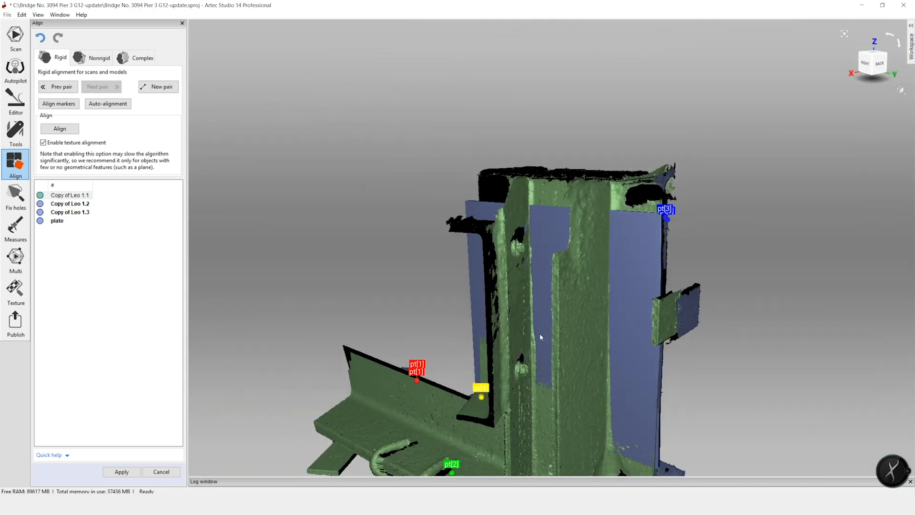
pyautogui.click(56, 108)
# - Inspect the gap along the web, place a further marker pair there, and realign Copy of Leo 1.1
pyautogui.moveTo(479, 253)
pyautogui.mouseDown()
pyautogui.moveTo(376, 259)
pyautogui.moveTo(406, 282)
pyautogui.mouseUp()
pyautogui.scroll(4, 408, 381)
pyautogui.scroll(-3, 409, 383)
pyautogui.scroll(4, 437, 445)
pyautogui.moveTo(436, 445); pyautogui.dragTo(522, 345)
pyautogui.scroll(-3, 522, 345)
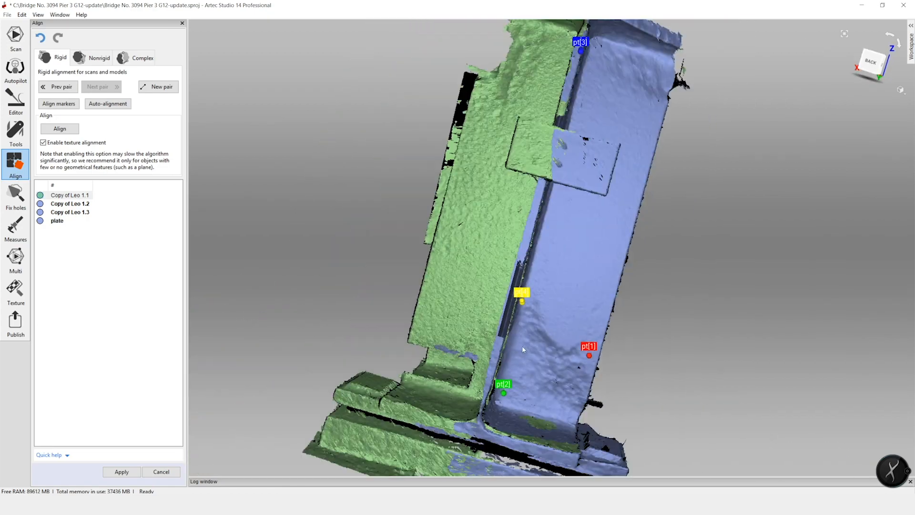
pyautogui.scroll(5, 487, 395)
pyautogui.scroll(-4, 506, 375)
pyautogui.moveTo(506, 375); pyautogui.dragTo(604, 162)
pyautogui.scroll(5, 567, 189)
pyautogui.moveTo(568, 189); pyautogui.dragTo(336, 394)
pyautogui.click(547, 192)
pyautogui.click(426, 251)
pyautogui.click(57, 107)
# - Place a closely spaced marker pair at the remaining offset and align the markers of Copy of Leo 1.1 again
pyautogui.scroll(-5, 374, 244)
pyautogui.scroll(5, 336, 395)
pyautogui.scroll(1, 336, 395)
pyautogui.click(321, 367)
pyautogui.click(308, 372)
pyautogui.scroll(-5, 344, 372)
pyautogui.scroll(5, 343, 102)
pyautogui.click(70, 107)
# - Pair points across the remaining gap between Copy of Leo 1.1 and the plate, align the markers, and check the fit
pyautogui.scroll(-5, 336, 183)
pyautogui.moveTo(335, 185); pyautogui.dragTo(95, 201)
pyautogui.scroll(-2, 351, 270)
pyautogui.scroll(4, 329, 344)
pyautogui.moveTo(329, 344); pyautogui.dragTo(578, 346)
pyautogui.scroll(3, 448, 114)
pyautogui.scroll(4, 381, 220)
pyautogui.moveTo(382, 221); pyautogui.dragTo(416, 226)
pyautogui.click(309, 192)
pyautogui.moveTo(281, 187); pyautogui.dragTo(259, 185)
pyautogui.scroll(4, 385, 218)
pyautogui.click(356, 201)
pyautogui.click(68, 106)
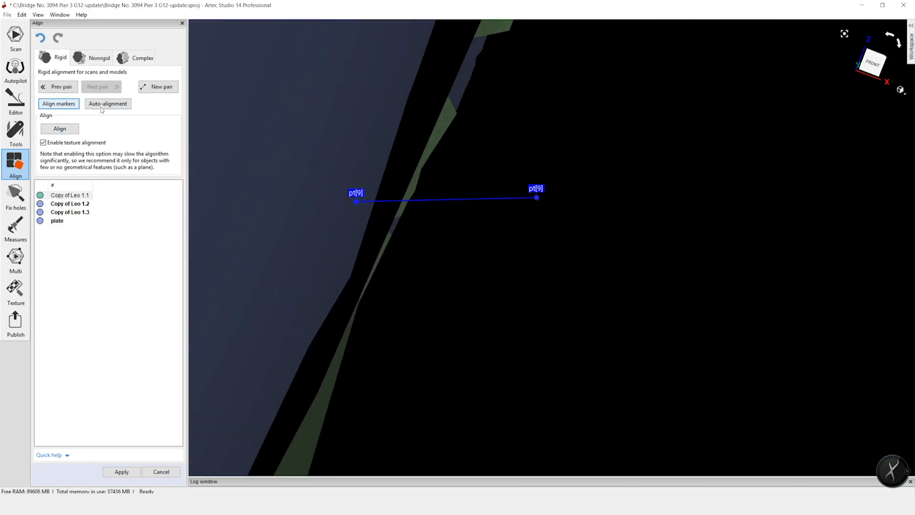
pyautogui.scroll(-8, 385, 268)
pyautogui.moveTo(387, 270); pyautogui.dragTo(33, 233)
pyautogui.scroll(-4, 465, 320)
pyautogui.scroll(6, 465, 347)
pyautogui.moveTo(467, 347); pyautogui.dragTo(510, 349)
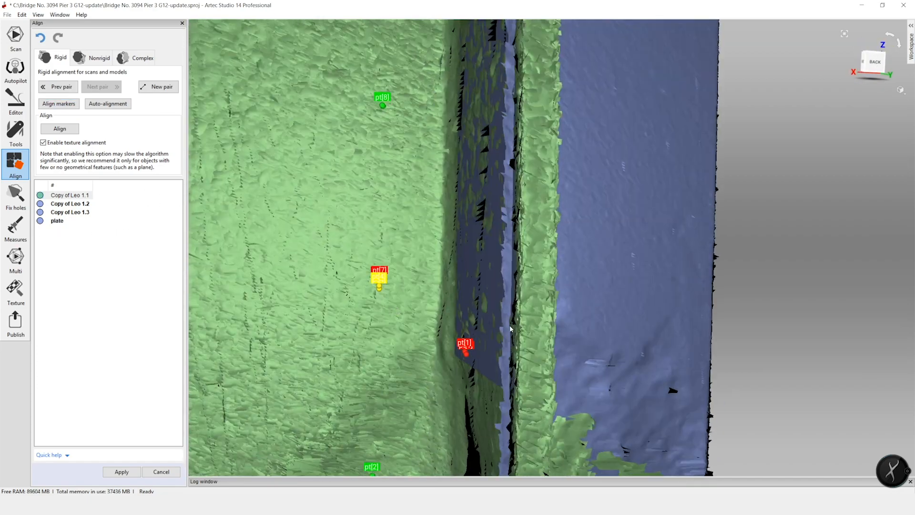
# - Place a marker pair across the web's narrow edge above the lower corner and align Copy of Leo 1.1 by the markers
pyautogui.click(505, 306)
pyautogui.click(523, 310)
pyautogui.scroll(-4, 520, 315)
pyautogui.click(69, 106)
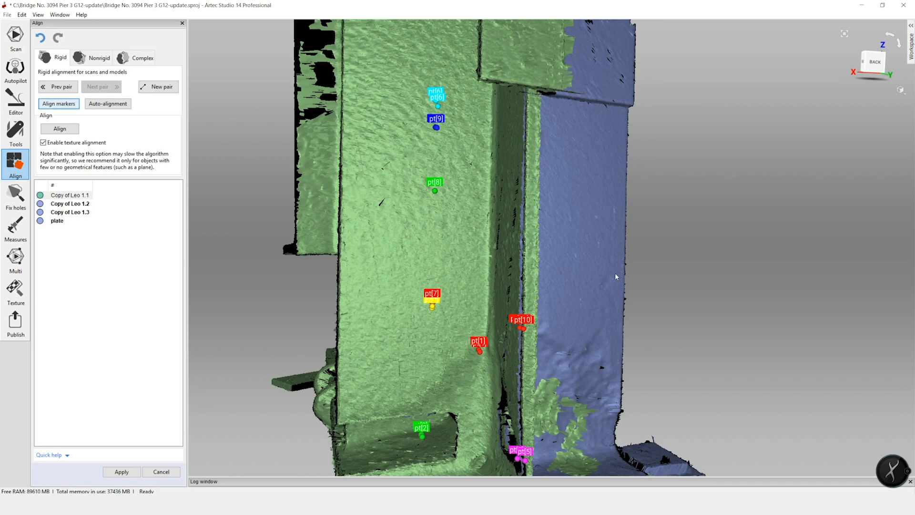
# - Place marker pairs on the top flange on both sides of the web and align the markers of Copy of Leo 1.1
pyautogui.scroll(-3, 471, 148)
pyautogui.scroll(-2, 471, 148)
pyautogui.moveTo(471, 148); pyautogui.dragTo(436, 155)
pyautogui.scroll(5, 395, 61)
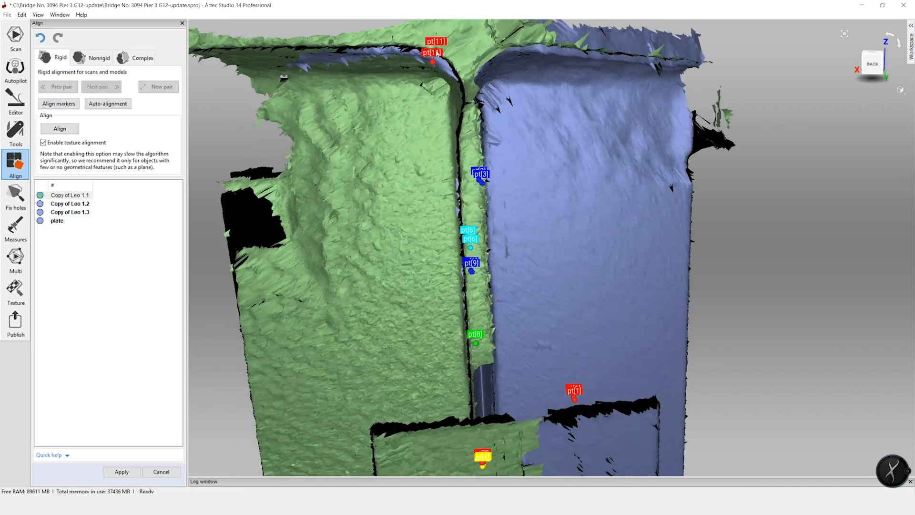
pyautogui.click(78, 104)
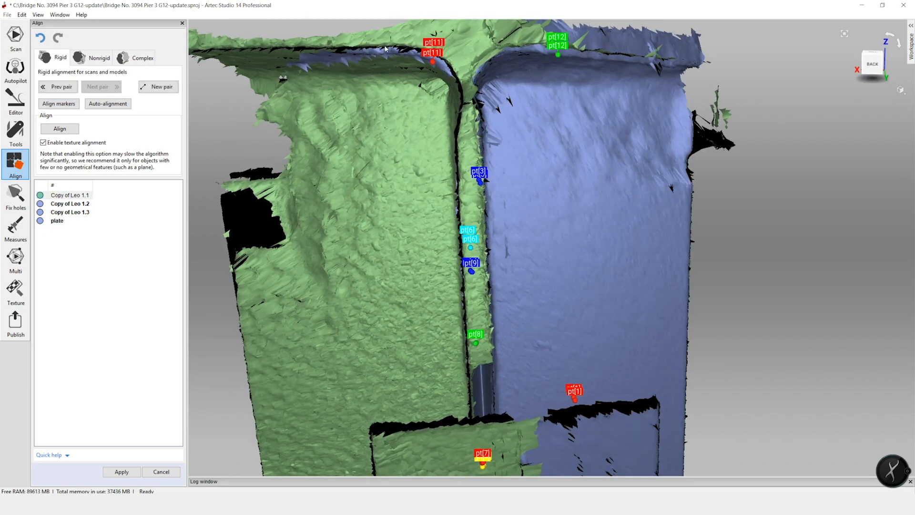
pyautogui.click(53, 104)
# - Pair further points on the top flange and along the web's opposite edge, and realign Copy of Leo 1.1 by the markers
pyautogui.scroll(-5, 491, 248)
pyautogui.scroll(5, 420, 367)
pyautogui.moveTo(419, 357); pyautogui.dragTo(530, 274)
pyautogui.scroll(-3, 629, 330)
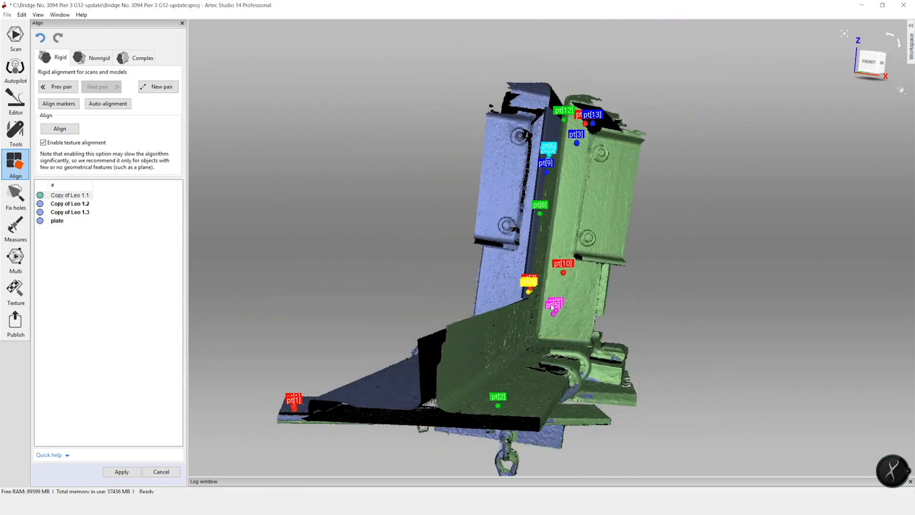
pyautogui.scroll(8, 525, 276)
pyautogui.moveTo(499, 321)
pyautogui.mouseDown()
pyautogui.moveTo(531, 321)
pyautogui.moveTo(490, 321)
pyautogui.moveTo(502, 274)
pyautogui.moveTo(433, 308)
pyautogui.moveTo(545, 302)
pyautogui.mouseUp()
pyautogui.click(567, 303)
pyautogui.scroll(-5, 565, 313)
# - Check the fit of the scans around the pier and apply the alignment
pyautogui.moveTo(585, 251)
pyautogui.mouseDown()
pyautogui.moveTo(589, 288)
pyautogui.moveTo(544, 244)
pyautogui.mouseUp()
pyautogui.scroll(-3, 544, 244)
pyautogui.moveTo(641, 348); pyautogui.dragTo(610, 333)
pyautogui.scroll(5, 616, 357)
pyautogui.moveTo(506, 336); pyautogui.dragTo(243, 177)
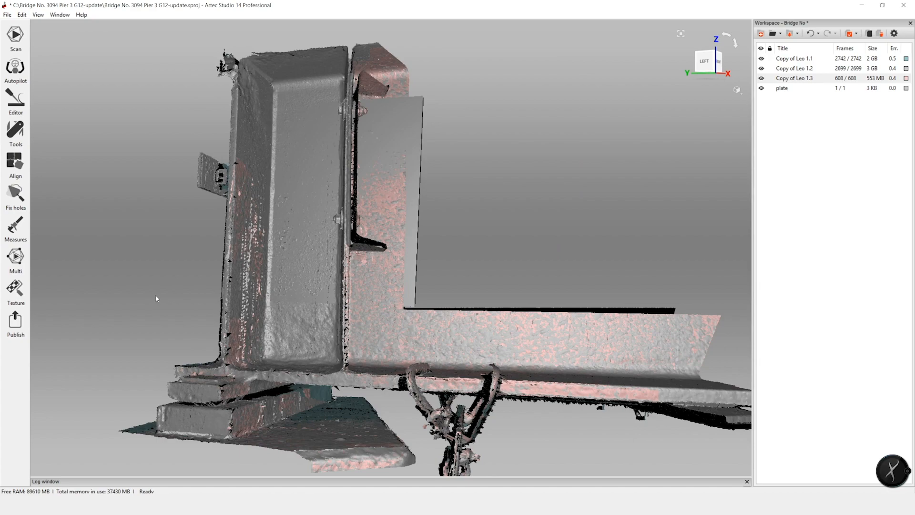
pyautogui.moveTo(286, 288); pyautogui.dragTo(348, 268)
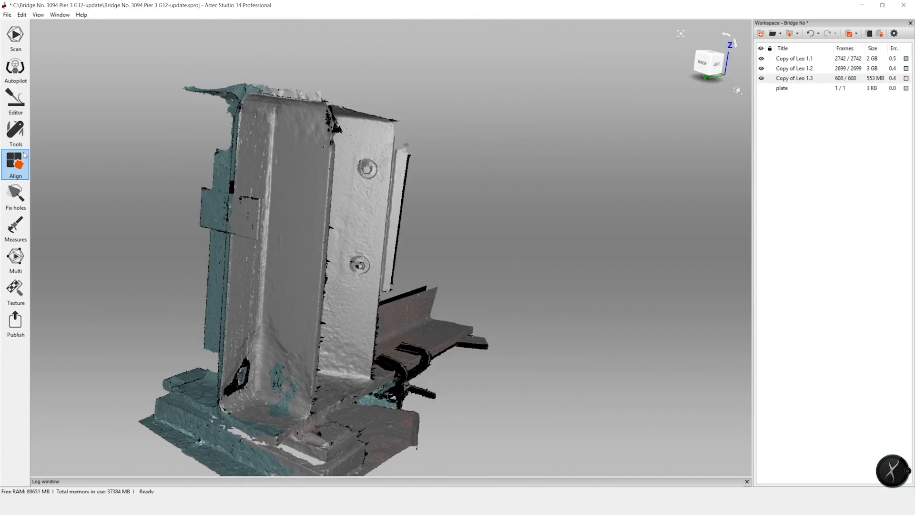
# - Process the aligned Leo scans, without the plate, into a single fused mesh with its holes filled
pyautogui.click(14, 133)
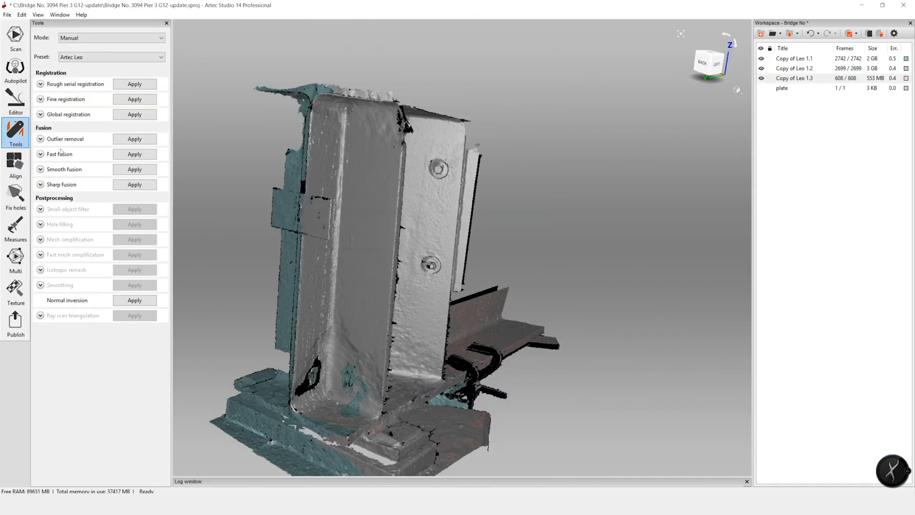
pyautogui.click(120, 230)
pyautogui.click(138, 237)
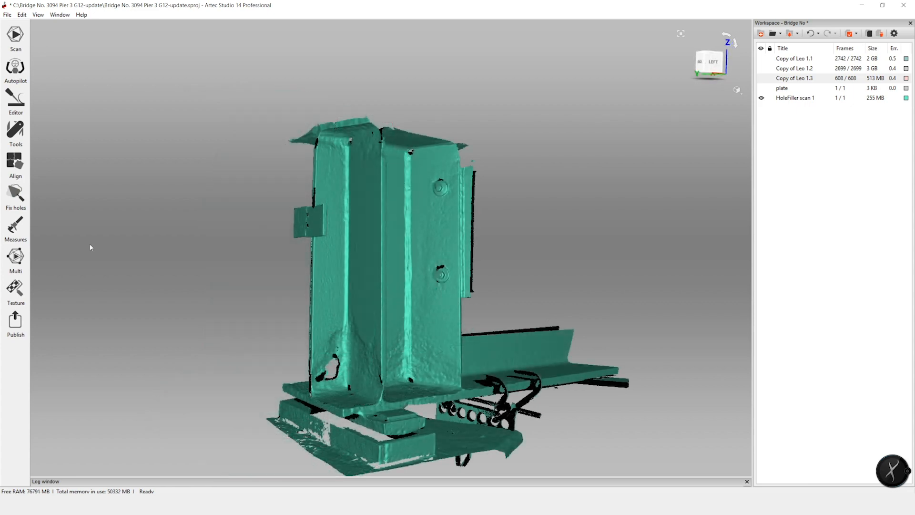
# - Create a vertical section through HoleFiller scan 1 from three points on the web edge, translated -39.937 mm along axis Y
pyautogui.click(14, 231)
pyautogui.click(82, 67)
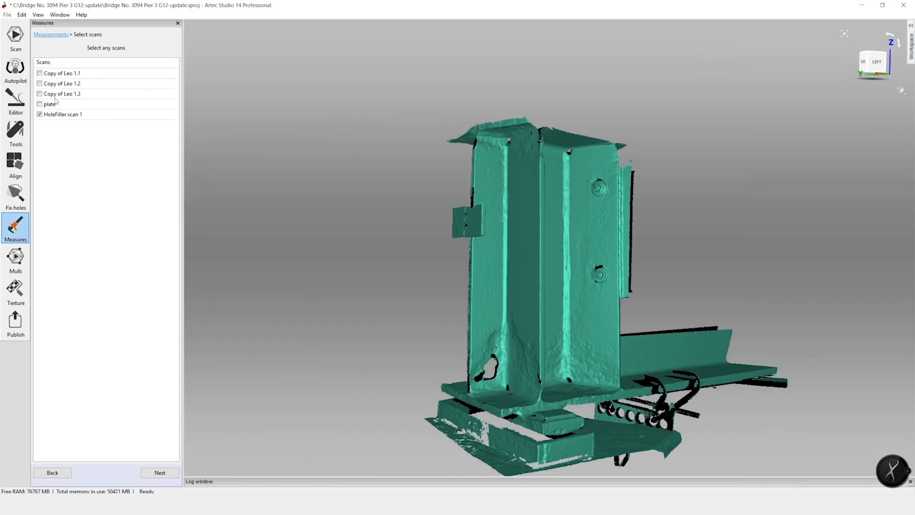
pyautogui.click(159, 472)
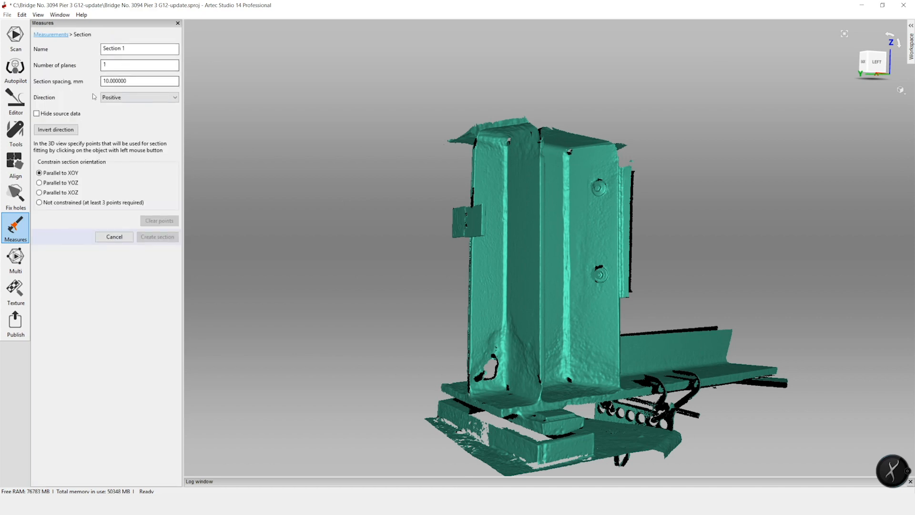
pyautogui.click(491, 414)
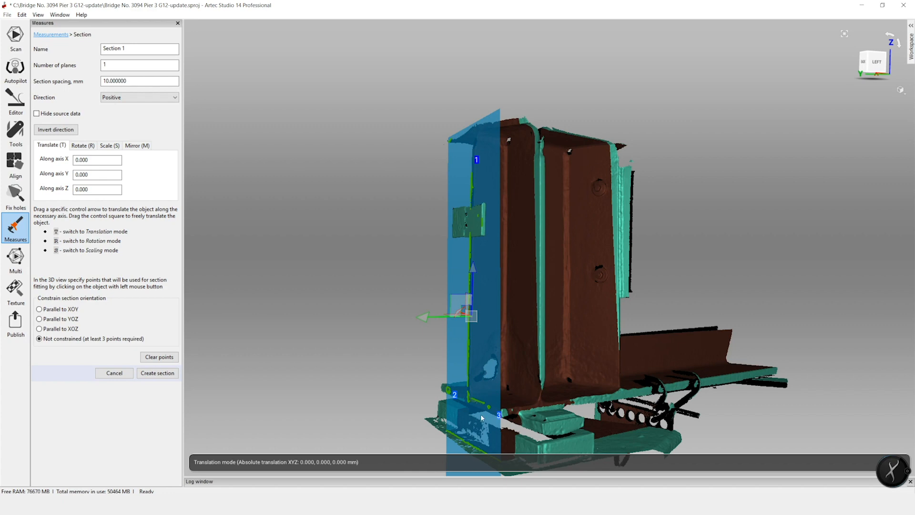
pyautogui.moveTo(426, 316); pyautogui.dragTo(441, 319)
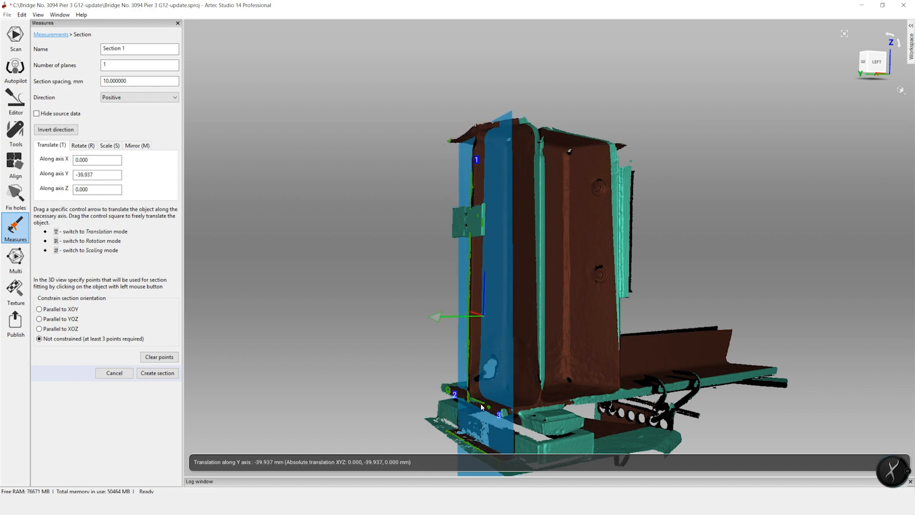
pyautogui.click(167, 374)
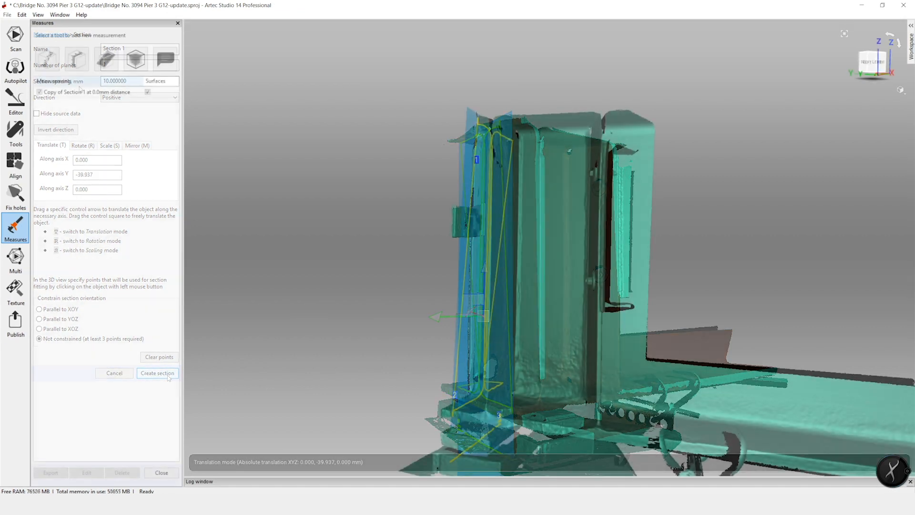
# - Set the section to 3 planes in the Negative direction with a spacing of 150 mm and apply it
pyautogui.doubleClick(80, 91)
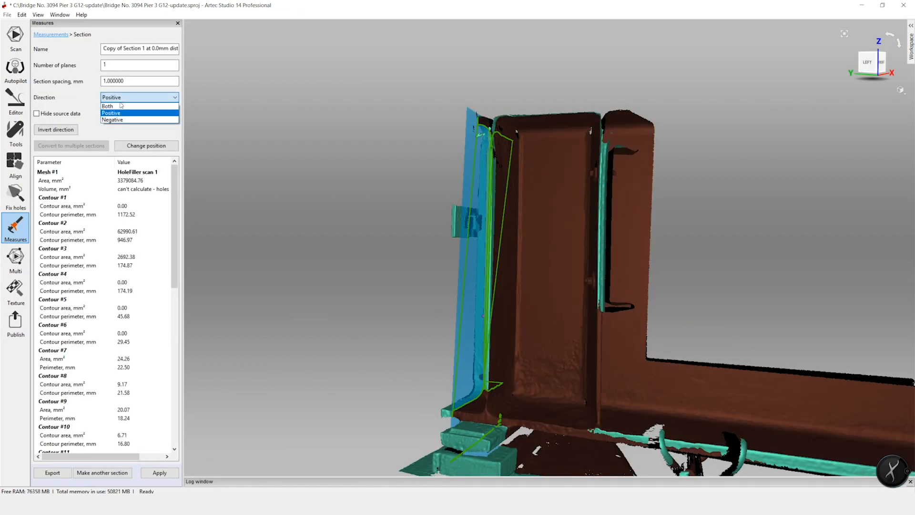
pyautogui.click(114, 66)
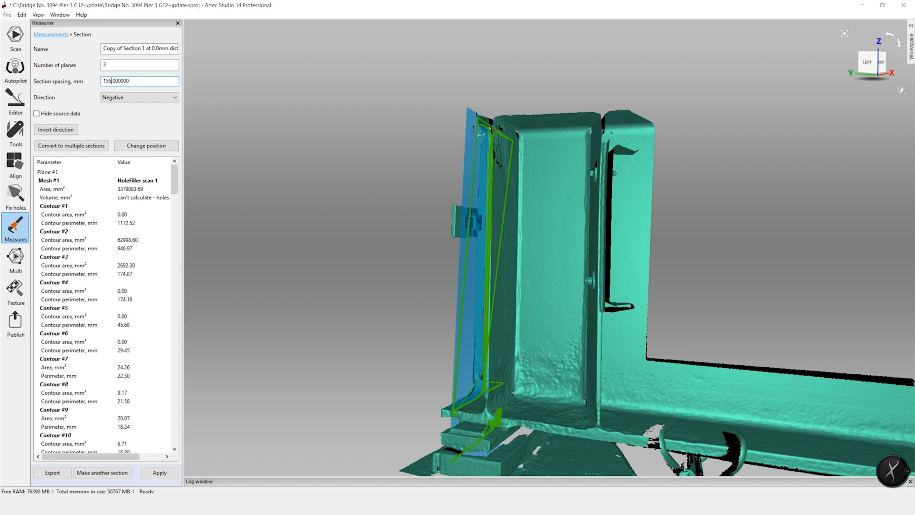
pyautogui.scroll(-2, 613, 324)
pyautogui.moveTo(599, 329); pyautogui.dragTo(615, 341)
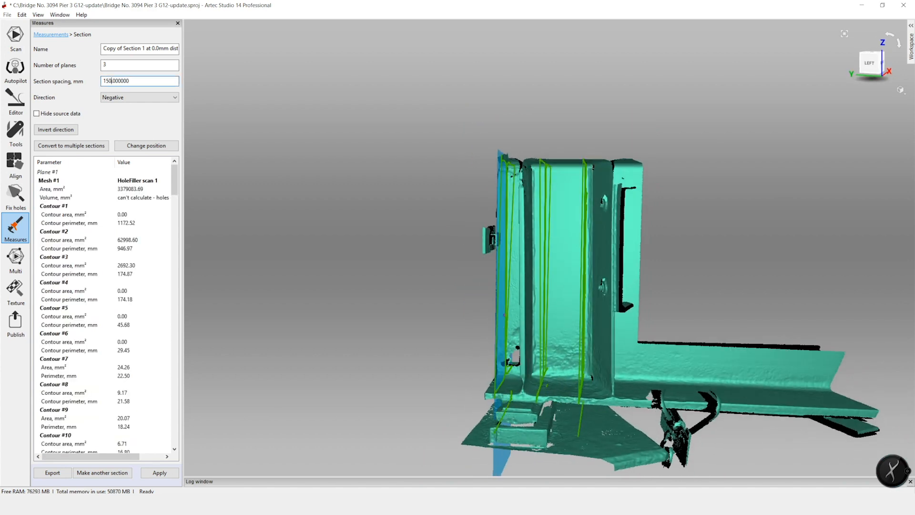
pyautogui.moveTo(614, 342); pyautogui.dragTo(617, 306)
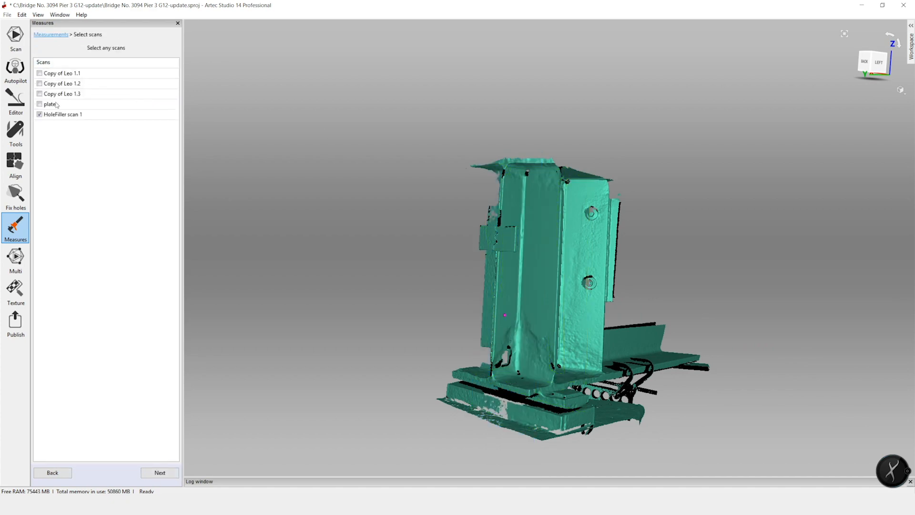
# - Show all measurements and measure the web's thickness between both sides of the outermost section outline with a linear measurement
pyautogui.click(36, 151)
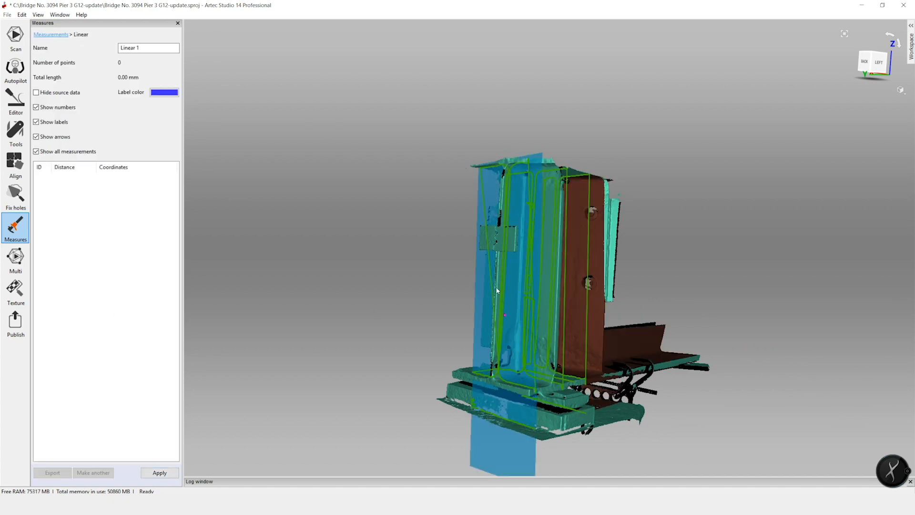
pyautogui.scroll(8, 496, 287)
pyautogui.moveTo(480, 293); pyautogui.dragTo(526, 370)
pyautogui.click(651, 345)
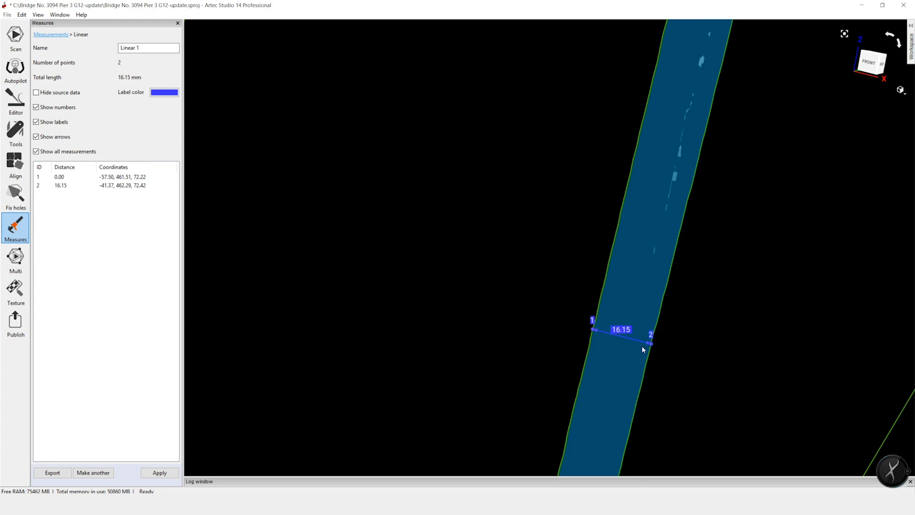
pyautogui.scroll(-2, 384, 291)
pyautogui.click(159, 472)
# - Start a second linear measurement on HoleFiller scan 1 and place its first point on the middle section outline of the web
pyautogui.click(47, 59)
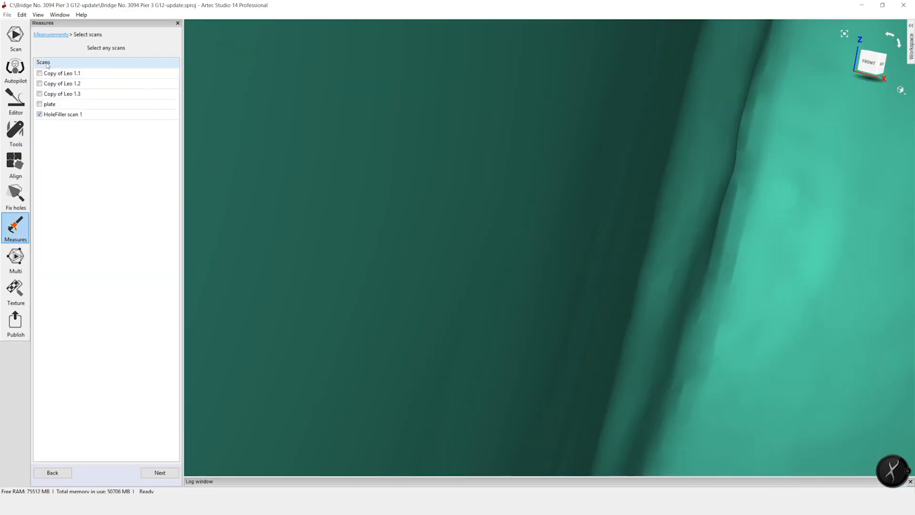
pyautogui.click(160, 473)
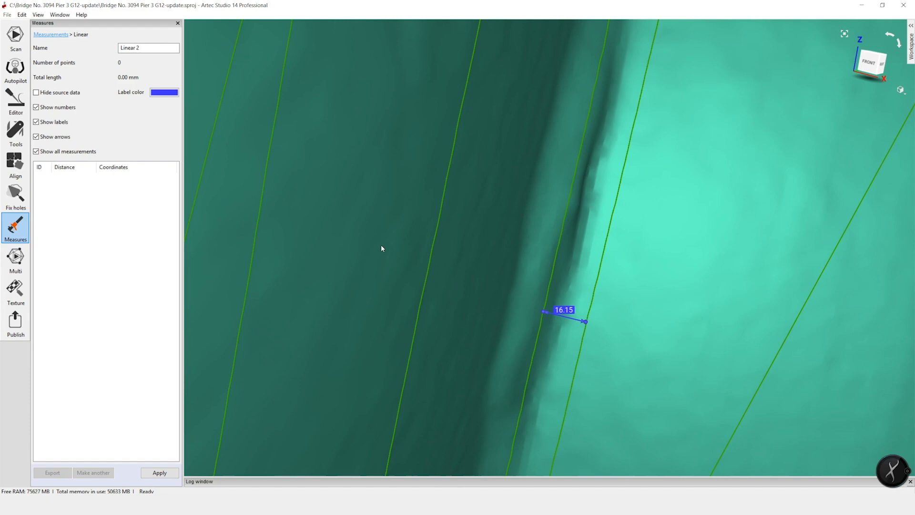
pyautogui.scroll(-2, 381, 248)
pyautogui.scroll(-10, 382, 257)
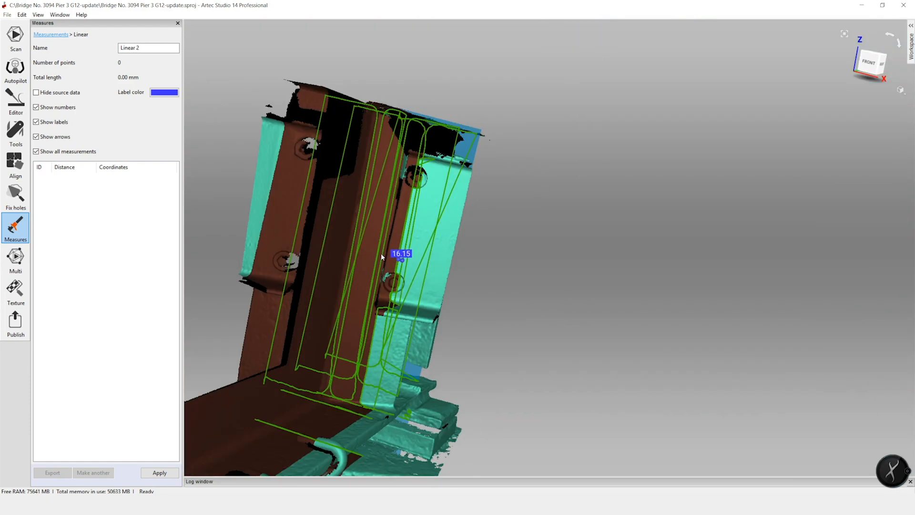
pyautogui.moveTo(382, 256); pyautogui.dragTo(446, 279)
pyautogui.scroll(5, 352, 245)
pyautogui.scroll(8, 350, 242)
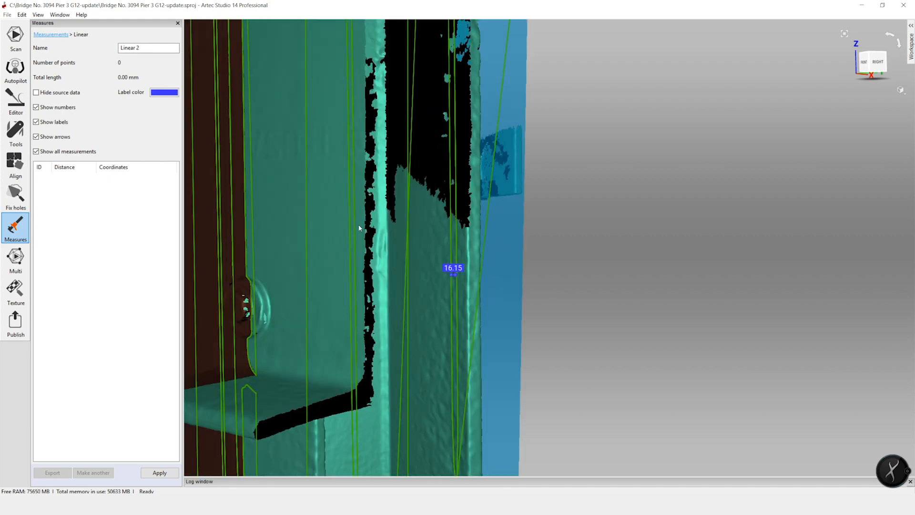
pyautogui.scroll(5, 350, 234)
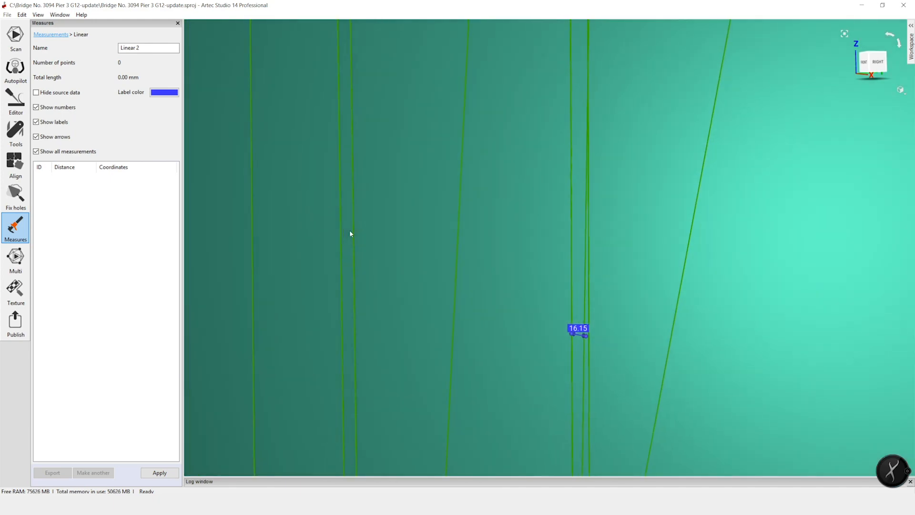
pyautogui.scroll(6, 355, 332)
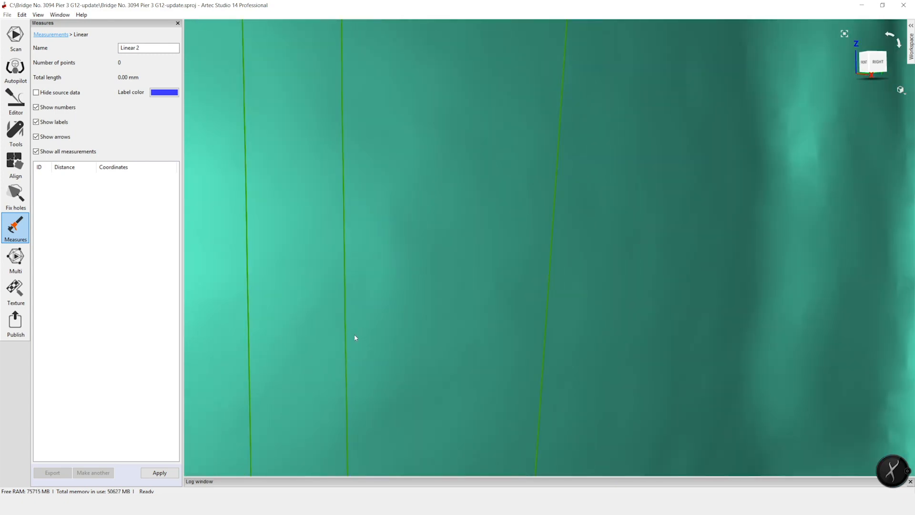
pyautogui.click(355, 336)
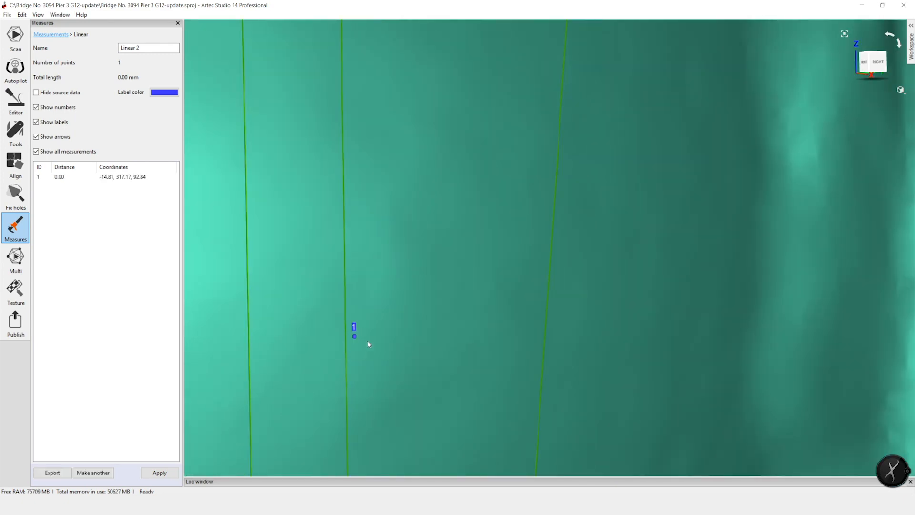
pyautogui.moveTo(355, 339); pyautogui.dragTo(346, 336)
pyautogui.scroll(-6, 411, 352)
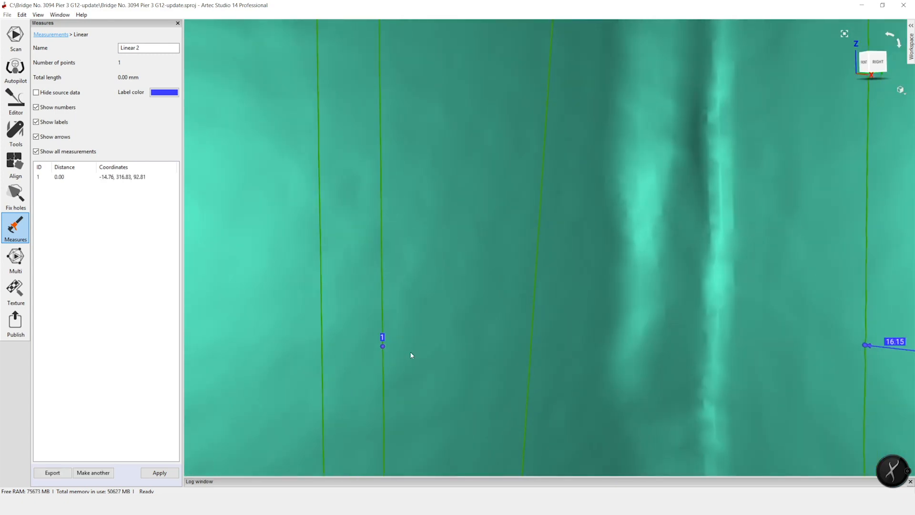
# - Place the second point on the web's opposite face, move it onto the middle section outline, and apply the measurement
pyautogui.scroll(-5, 418, 358)
pyautogui.moveTo(418, 358); pyautogui.dragTo(613, 393)
pyautogui.scroll(3, 636, 355)
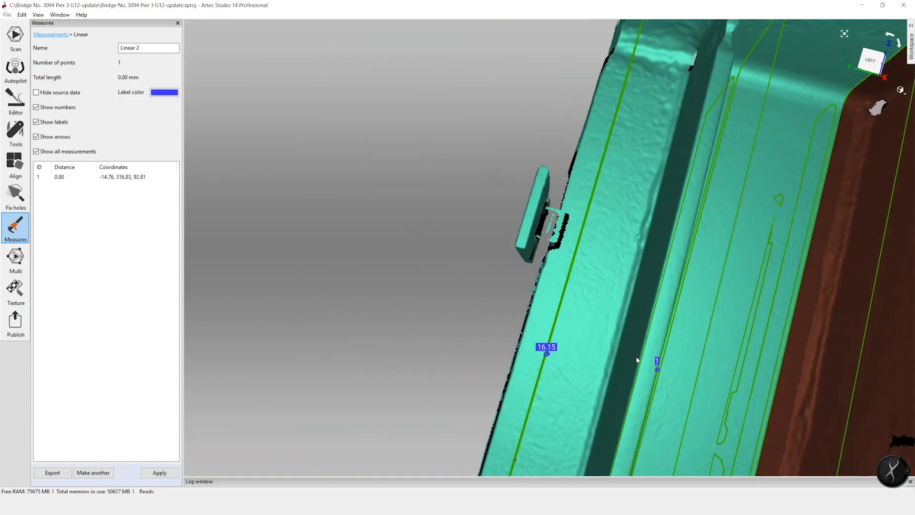
pyautogui.scroll(3, 645, 369)
pyautogui.click(641, 343)
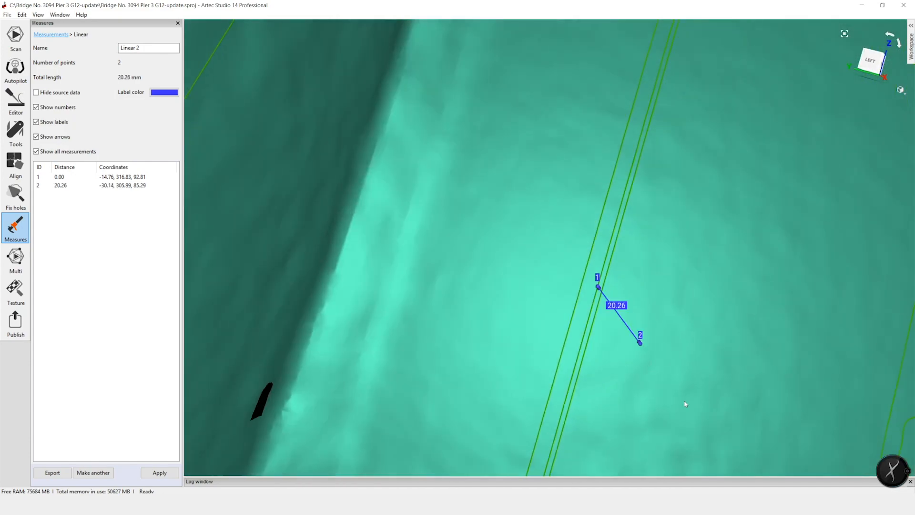
pyautogui.moveTo(640, 342); pyautogui.dragTo(602, 291)
pyautogui.scroll(-10, 622, 297)
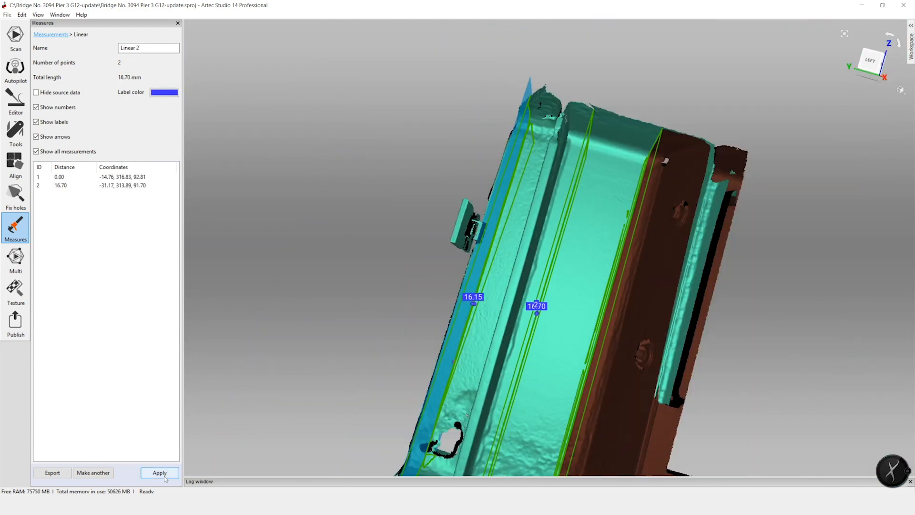
pyautogui.click(160, 473)
# - Add a third linear measurement on HoleFiller scan 1, showing all measurements, with a point on each web face at the innermost section
pyautogui.scroll(5, 607, 338)
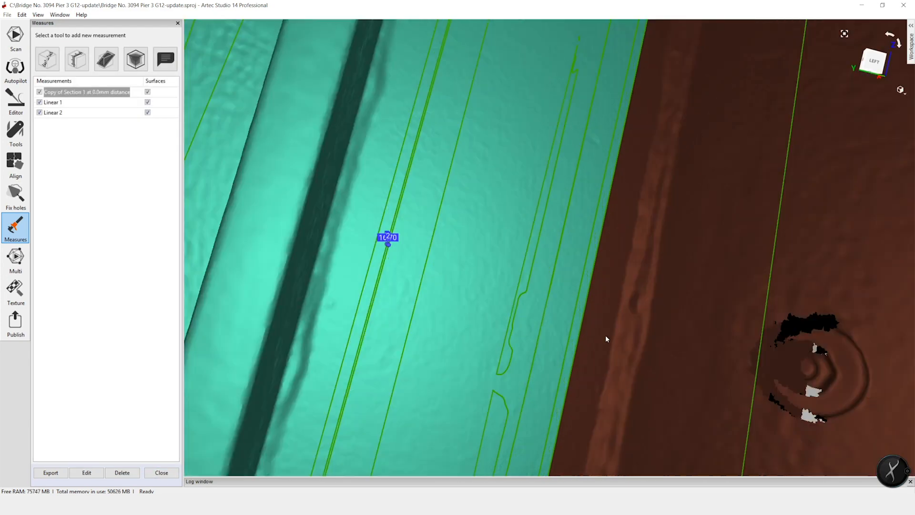
pyautogui.click(48, 59)
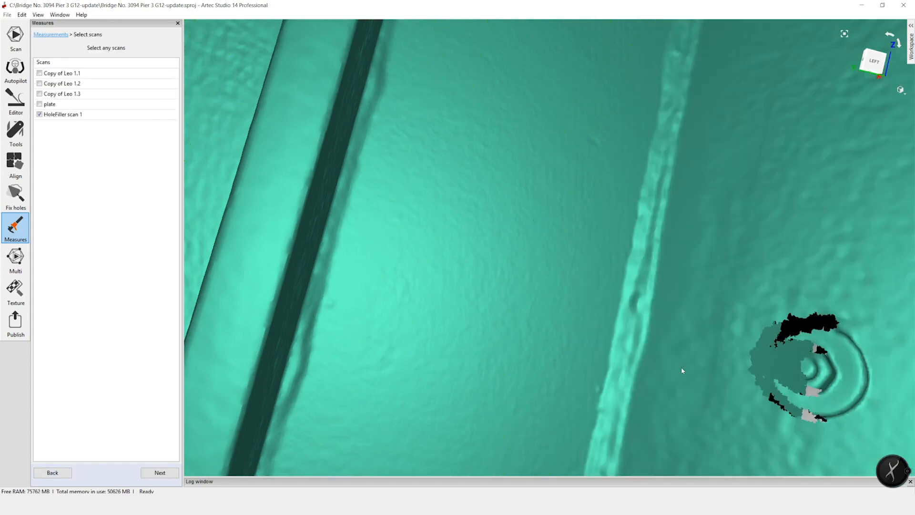
pyautogui.click(161, 473)
pyautogui.click(37, 151)
pyautogui.click(586, 304)
pyautogui.scroll(-8, 586, 305)
pyautogui.moveTo(589, 329); pyautogui.dragTo(815, 370)
pyautogui.scroll(8, 432, 292)
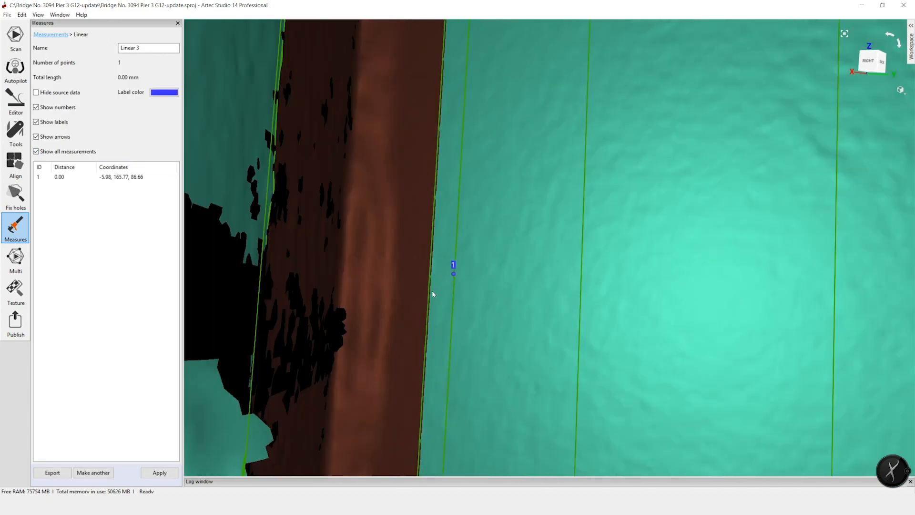
pyautogui.click(432, 291)
# - Fine-tune the end points of the third linear measurement on the section outline and return to the measurement list
pyautogui.scroll(-5, 432, 291)
pyautogui.moveTo(629, 282); pyautogui.dragTo(603, 276)
pyautogui.scroll(4, 603, 276)
pyautogui.scroll(10, 603, 295)
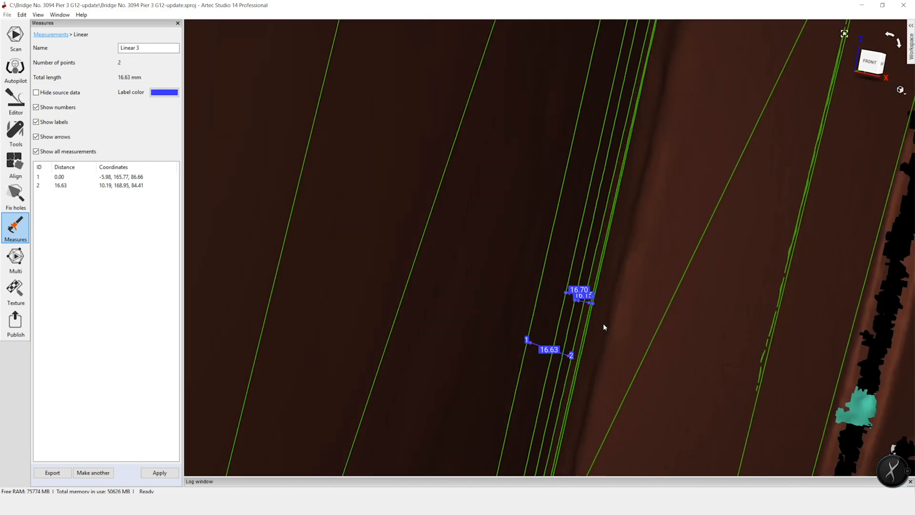
pyautogui.moveTo(639, 341); pyautogui.dragTo(646, 307)
pyautogui.moveTo(307, 233); pyautogui.dragTo(310, 230)
pyautogui.moveTo(645, 310); pyautogui.dragTo(647, 305)
pyautogui.click(50, 35)
# - Review the first linear measurement, then reopen the second one and adjust its end point on the section outline
pyautogui.doubleClick(55, 102)
pyautogui.scroll(3, 582, 253)
pyautogui.scroll(-3, 582, 253)
pyautogui.click(51, 35)
pyautogui.doubleClick(55, 113)
pyautogui.scroll(2, 595, 222)
pyautogui.moveTo(643, 296); pyautogui.dragTo(636, 313)
pyautogui.press('Escape')
# - Edit Linear 1 with all measurements shown, move its end points onto the section outline, and apply the change
pyautogui.click(53, 102)
pyautogui.click(87, 473)
pyautogui.scroll(5, 574, 313)
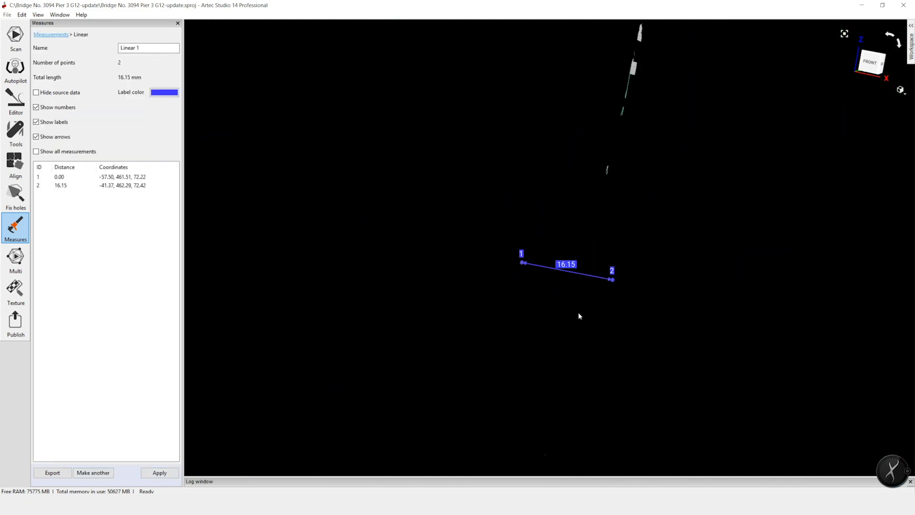
pyautogui.click(36, 151)
pyautogui.moveTo(620, 264); pyautogui.dragTo(618, 266)
pyautogui.click(154, 474)
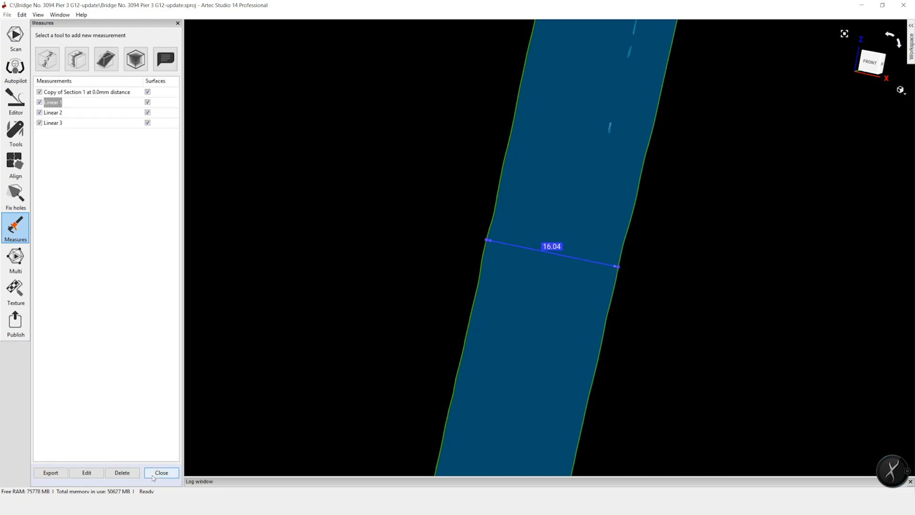
# - Leave the measurements and texture HoleFiller scan 1 for export at 8192x8192 from Copy of Leo 1.1, 1.2 and 1.3, without simplifying the model
pyautogui.click(161, 474)
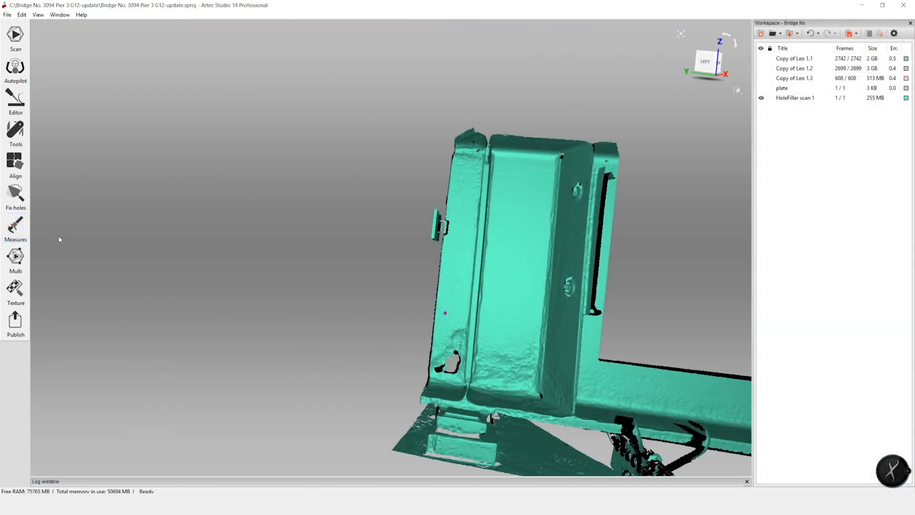
pyautogui.click(15, 288)
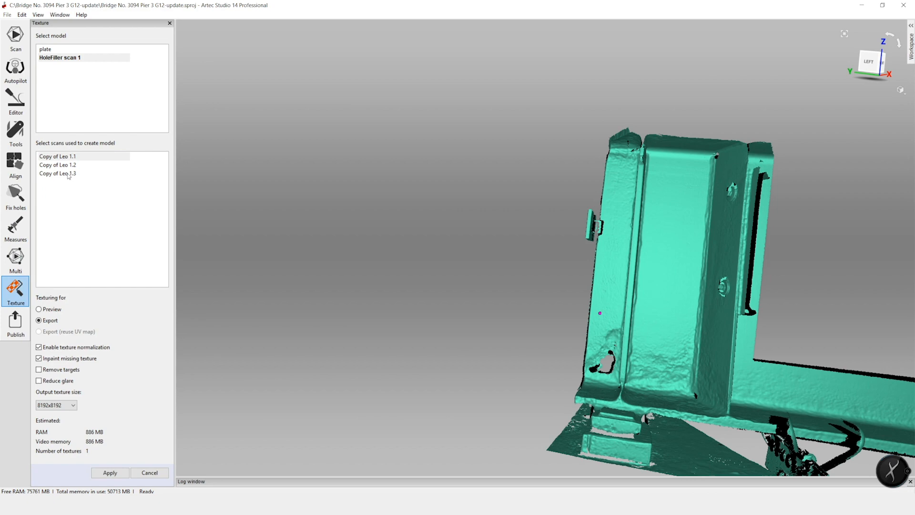
pyautogui.moveTo(67, 156); pyautogui.dragTo(67, 179)
pyautogui.click(110, 473)
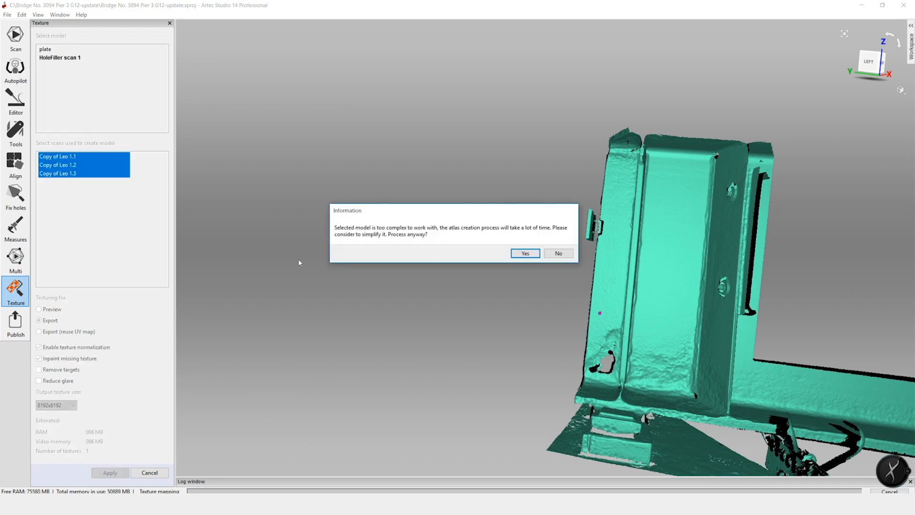
pyautogui.click(526, 253)
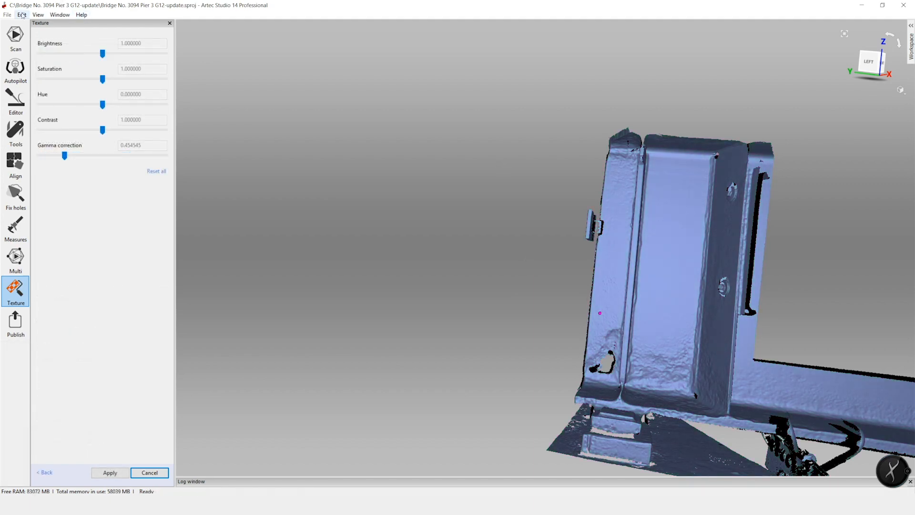
# - Display the model with its texture and set the gamma correction to about 0.51
pyautogui.click(38, 15)
pyautogui.moveTo(72, 100)
pyautogui.click(201, 102)
pyautogui.moveTo(399, 227); pyautogui.dragTo(555, 341)
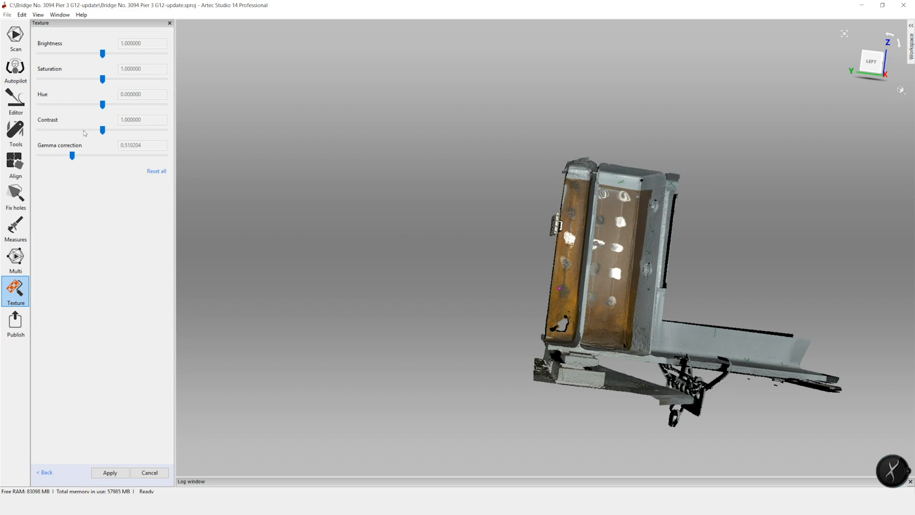
# - Apply the texture adjustments to HoleFiller scan 1 and save the project
pyautogui.click(110, 473)
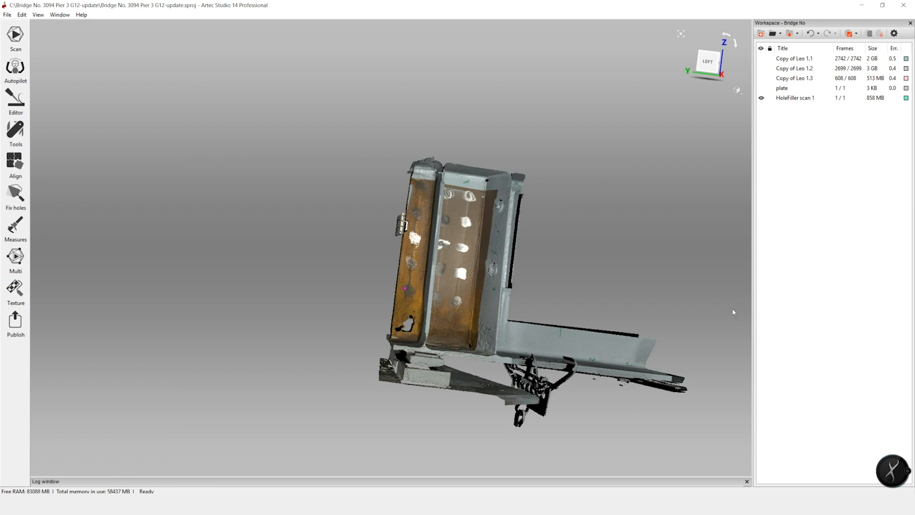
pyautogui.hotkey('ctrl', 's')
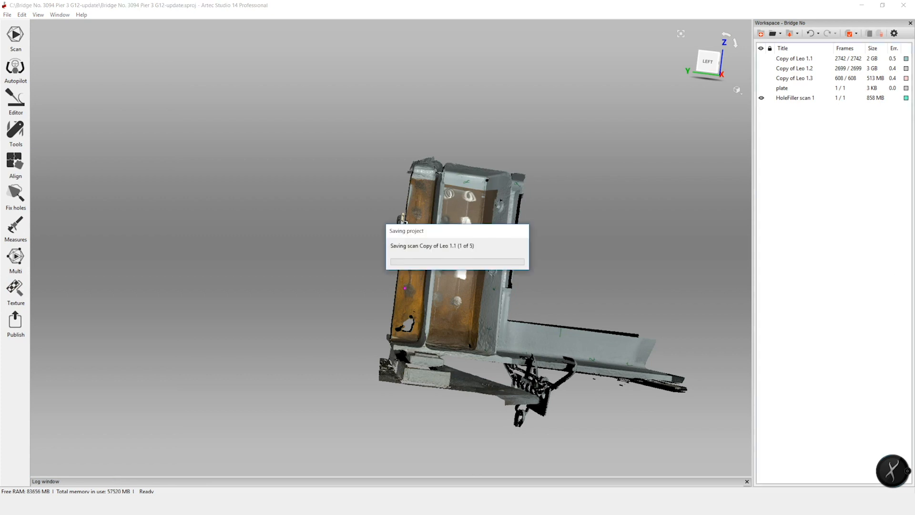